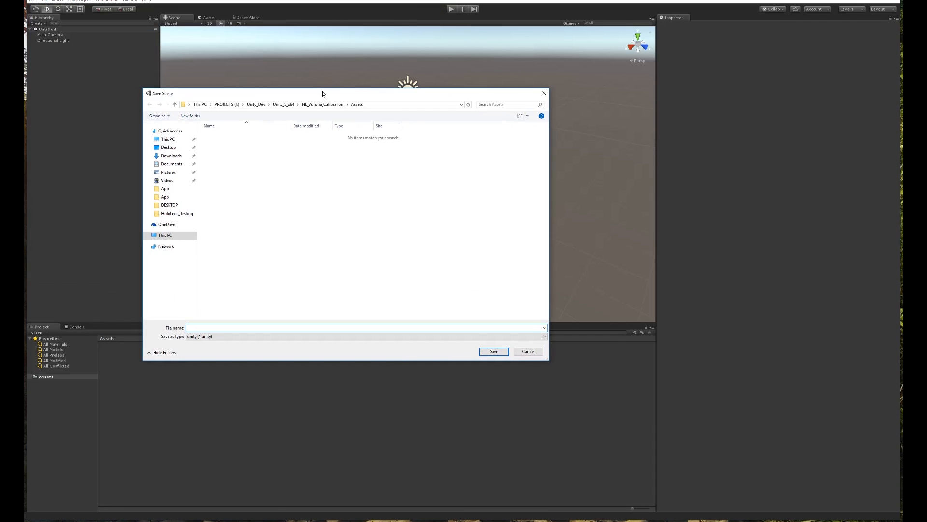
Save the current scene under the name 'CalibrationExample'.
drag(317, 94, 335, 81)
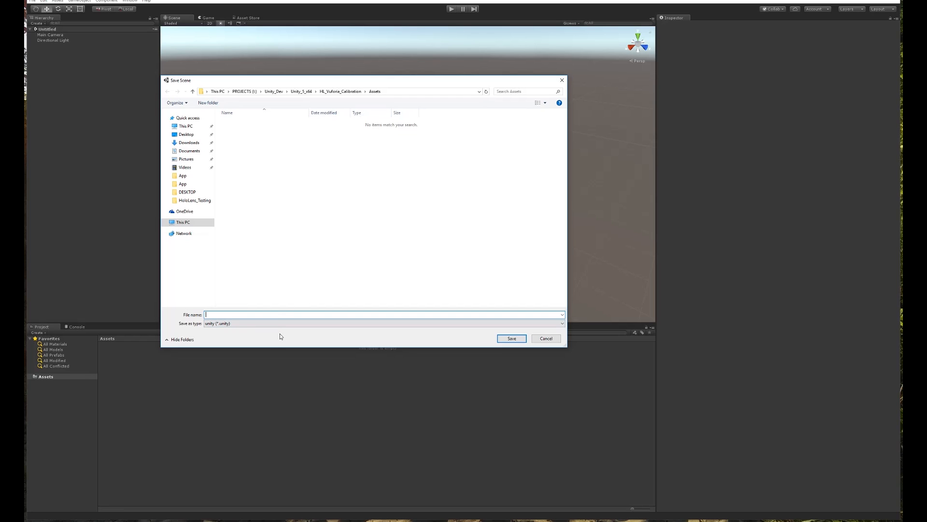
text(CalibrationExample)
key(Return)
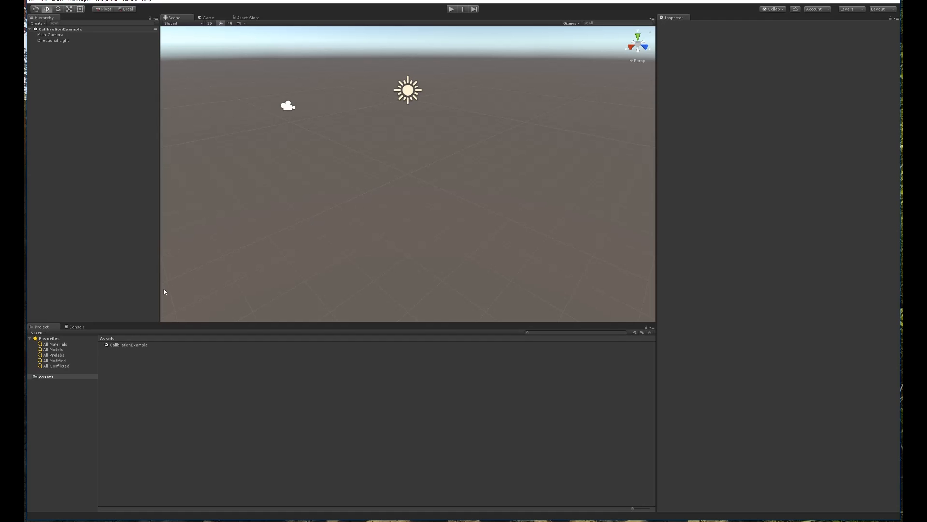
Look through the Assets folder options and the GameObject menu without choosing anything.
right_click(47, 376)
mouse_move(87, 381)
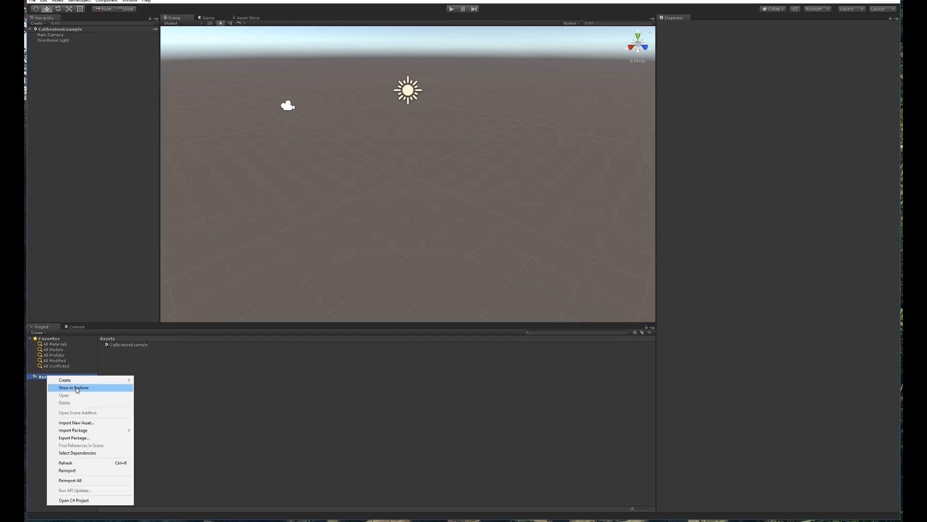
click(216, 376)
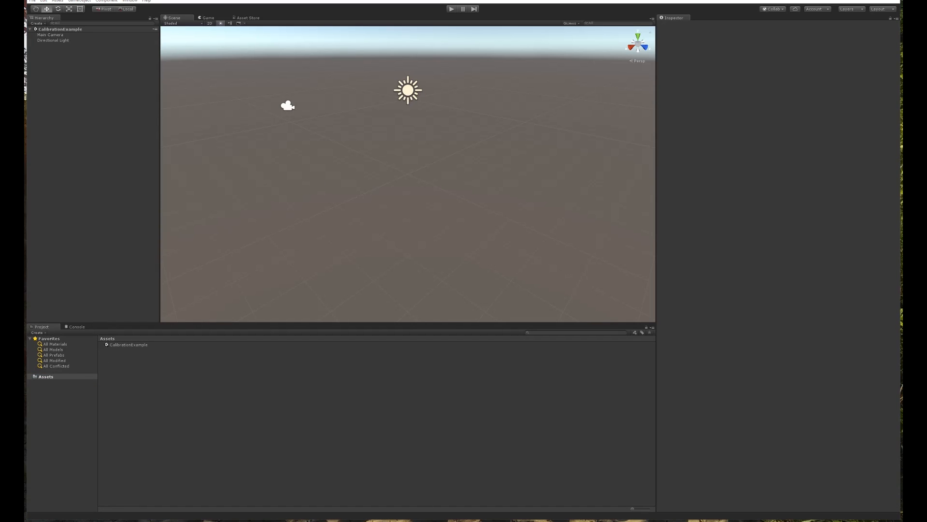
click(79, 1)
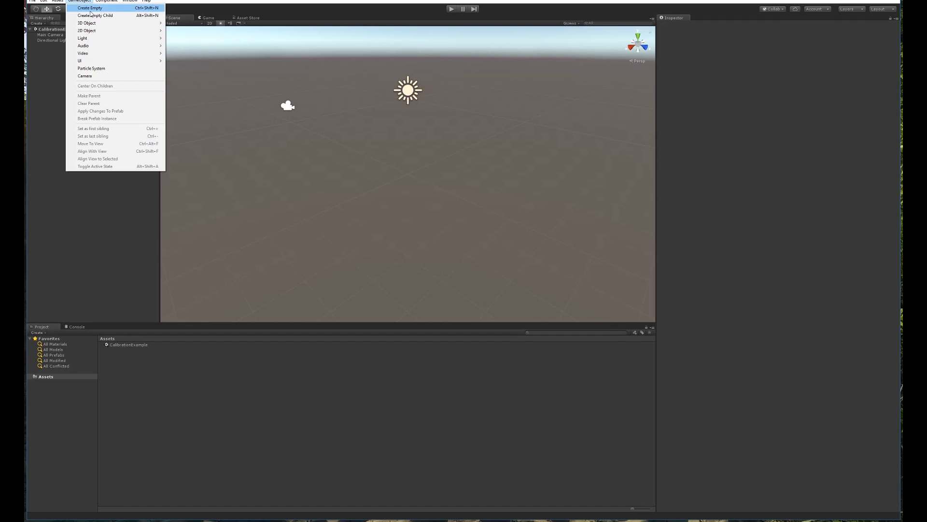
click(80, 1)
Import the custom package VuforiaHoloLensCalibrationTool.unitypackage from the Downloads folder.
click(58, 1)
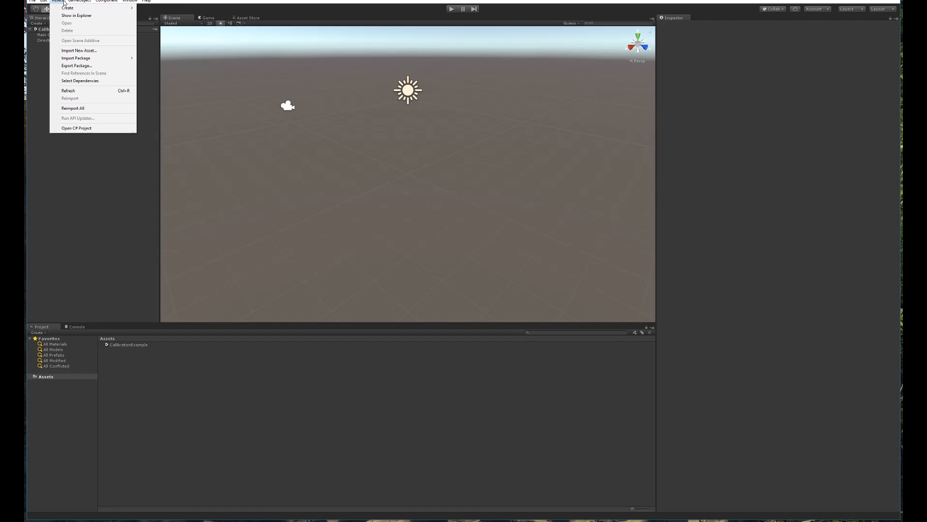
mouse_move(76, 59)
click(161, 59)
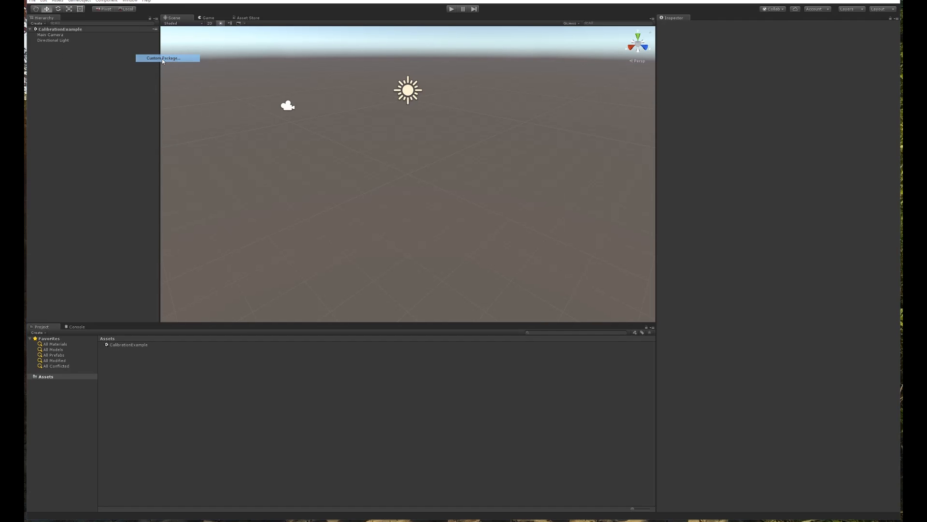
click(189, 142)
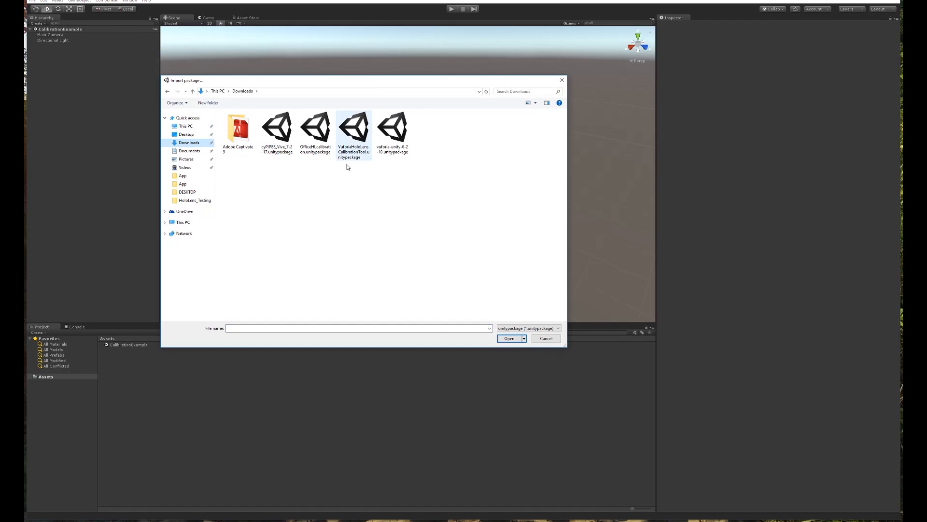
click(358, 133)
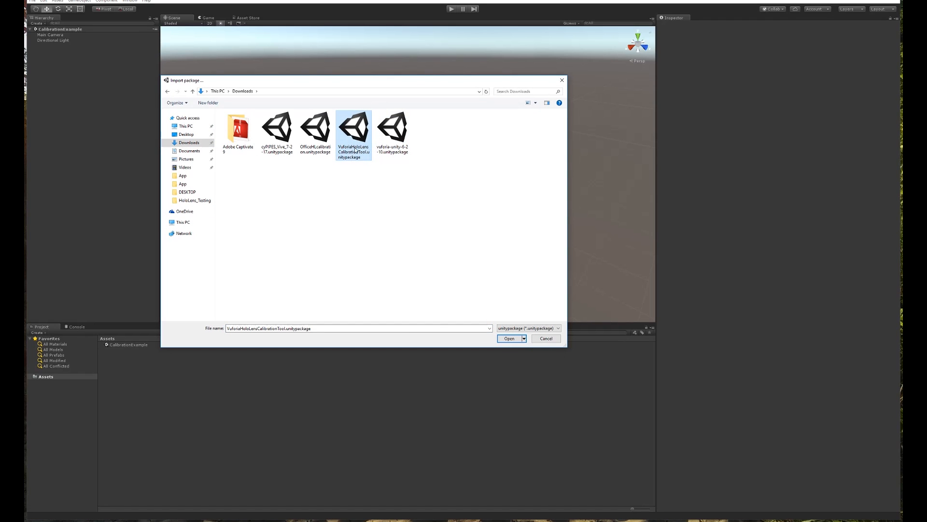
click(509, 338)
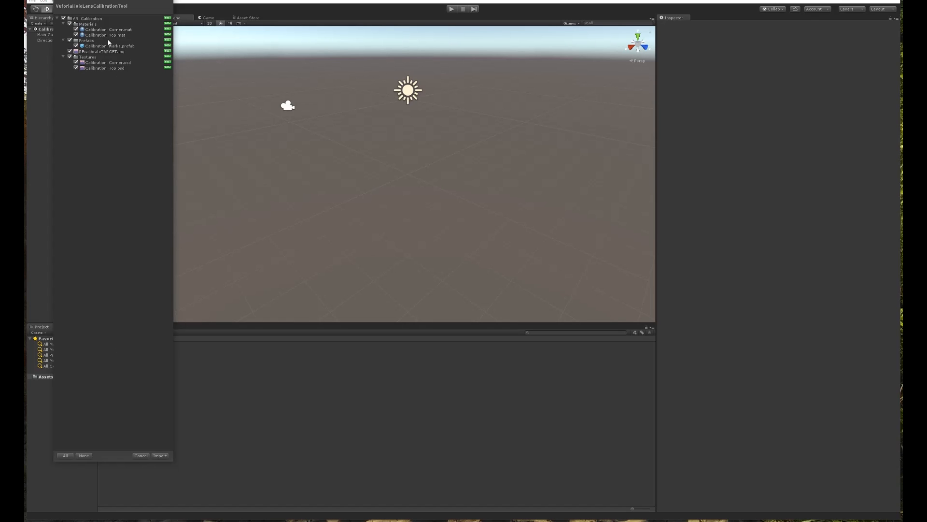
Import all package assets, then open AR_Calibration and select the REcalibrateTARGET image.
click(159, 456)
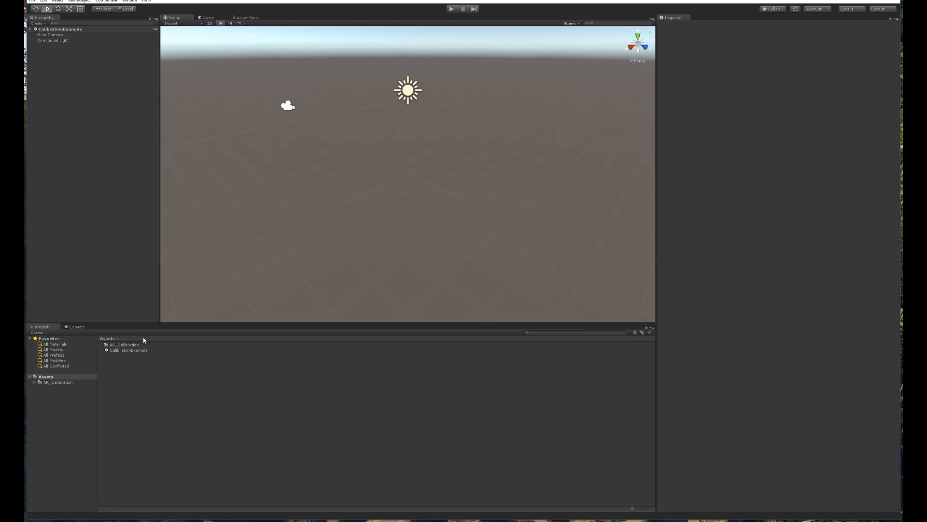
click(134, 345)
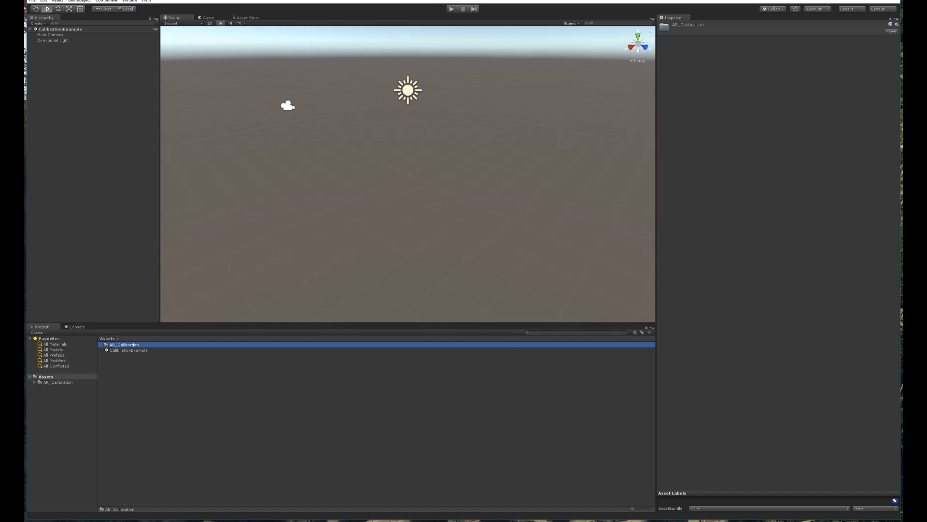
double_click(120, 346)
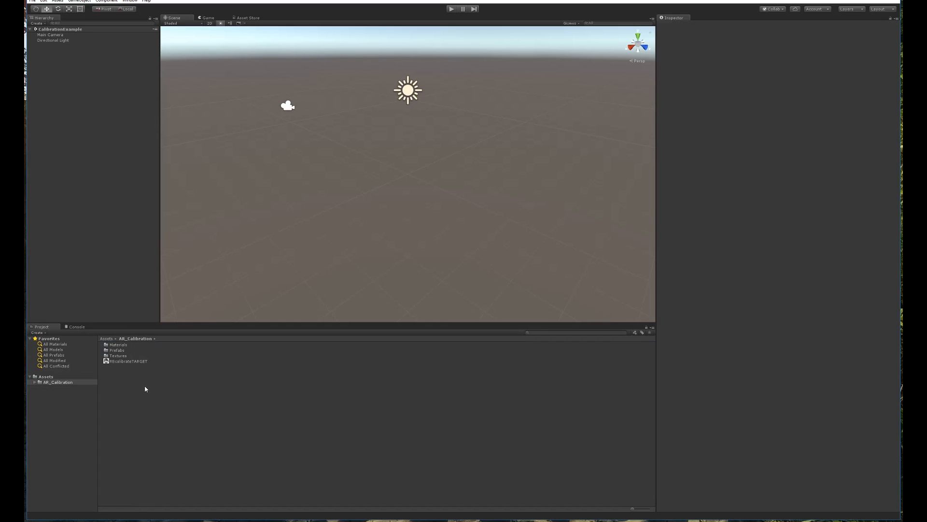
click(133, 362)
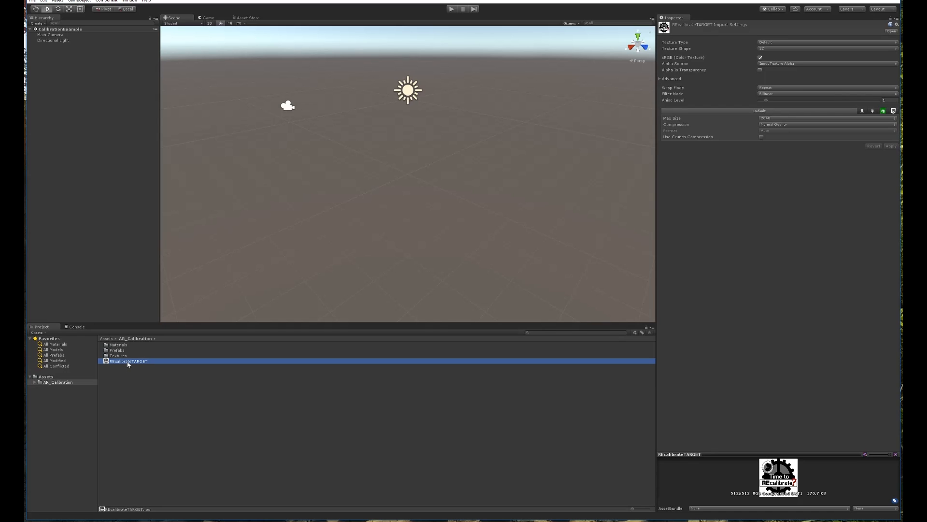
Show REcalibrateTARGET in Explorer and open REcalibrateTARGET.jpg in Photos.
right_click(128, 364)
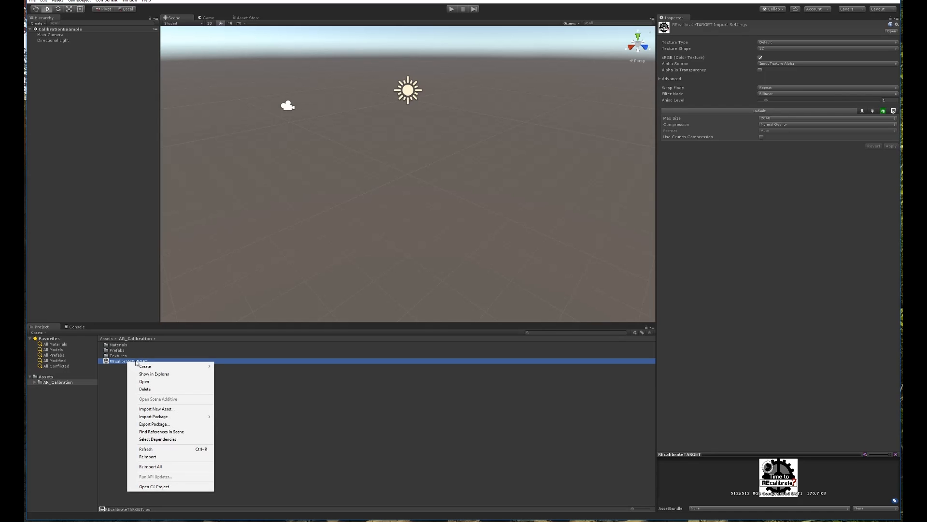
click(162, 374)
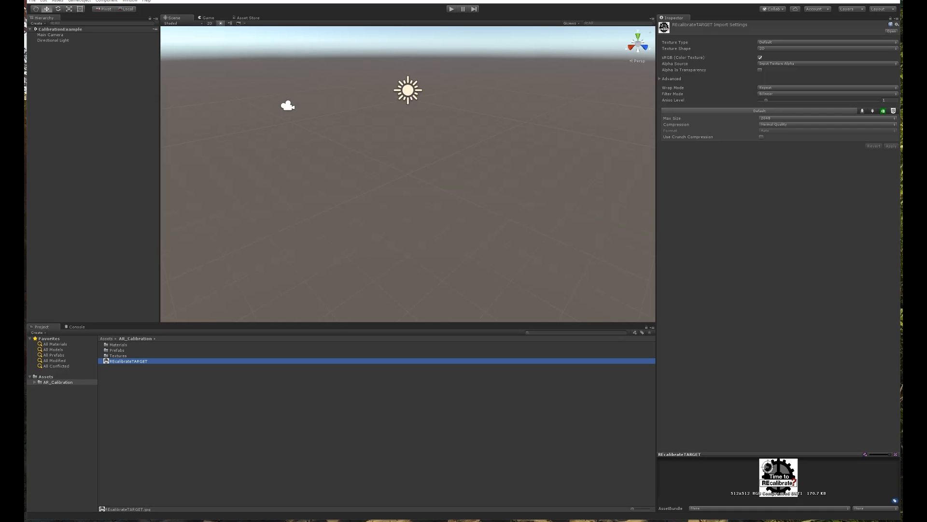
drag(409, 83, 402, 77)
click(382, 206)
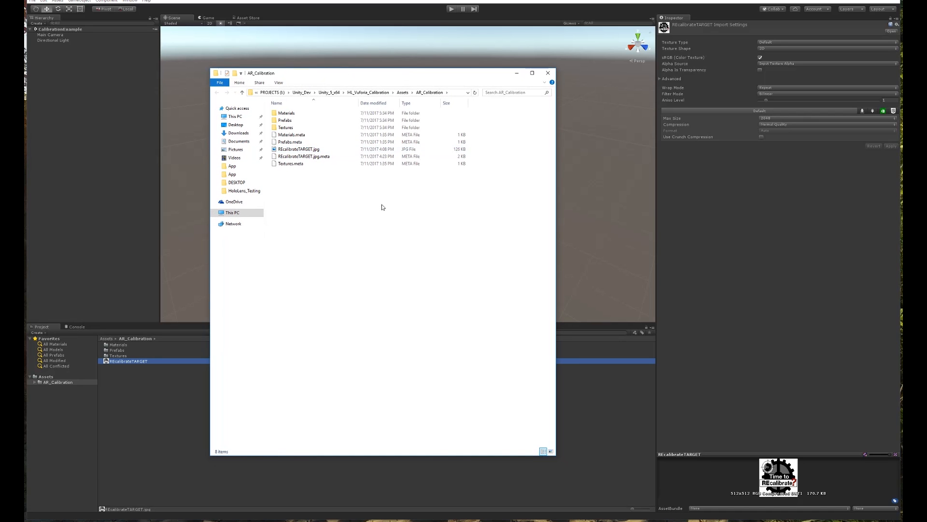
double_click(301, 151)
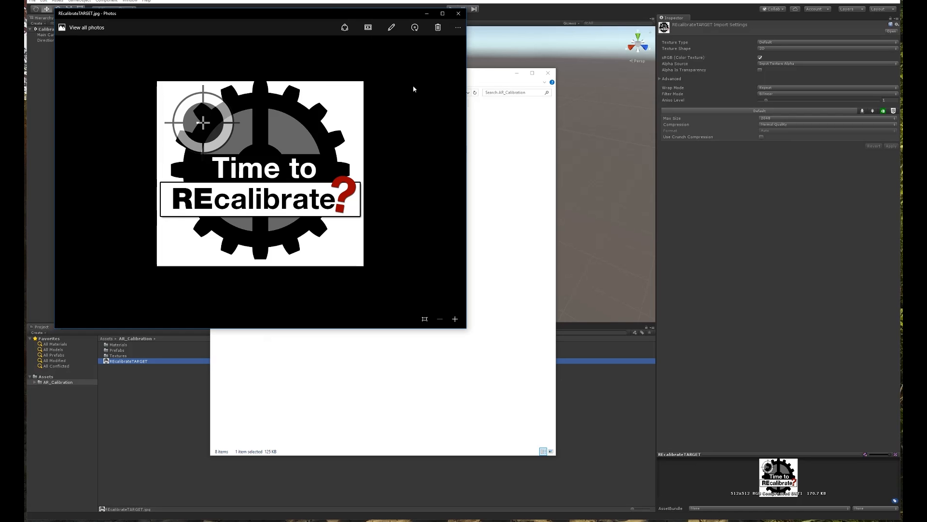
Review print settings for the target image, cancel, close Photos and minimize Unity.
key(ctrl+p)
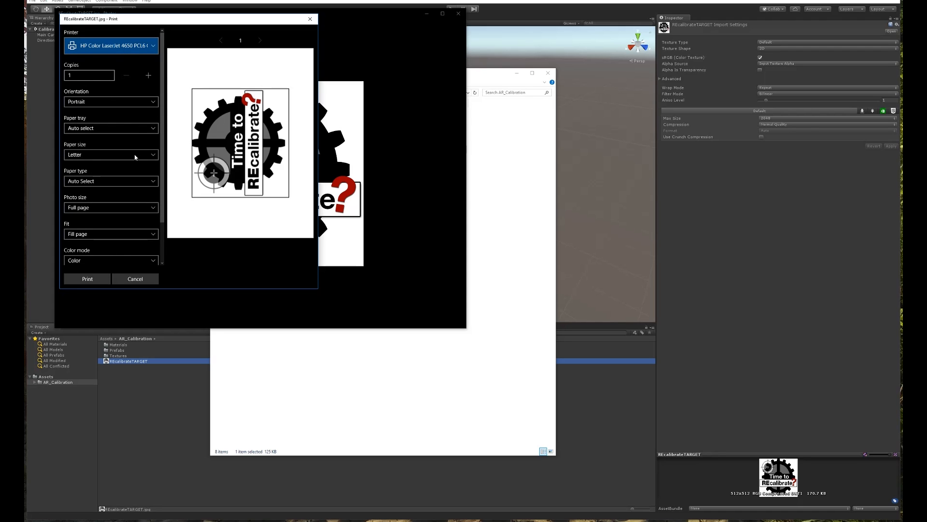
scroll(145, 164, down, 2)
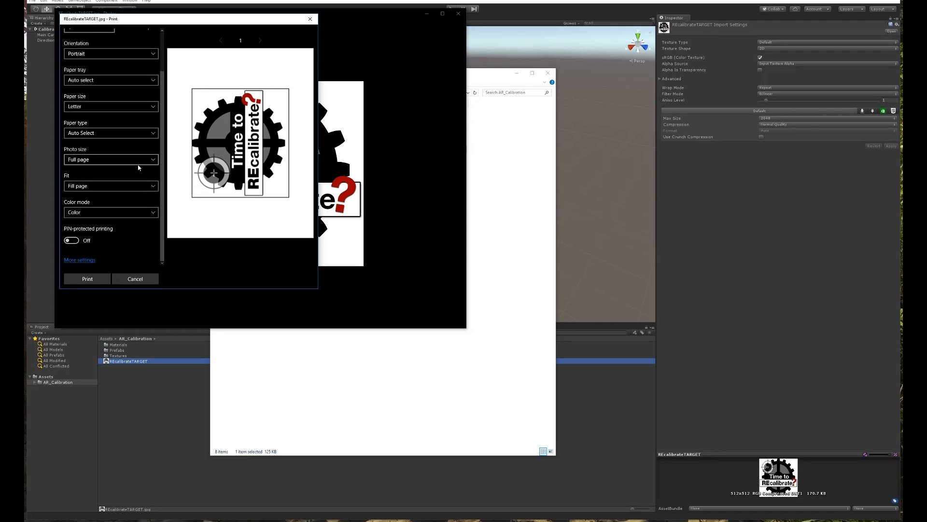
click(136, 279)
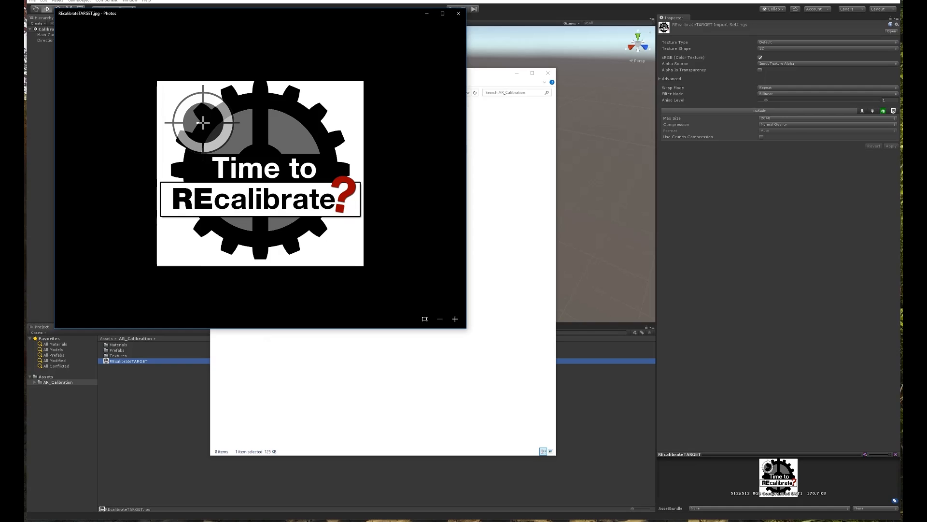
click(458, 13)
click(862, 1)
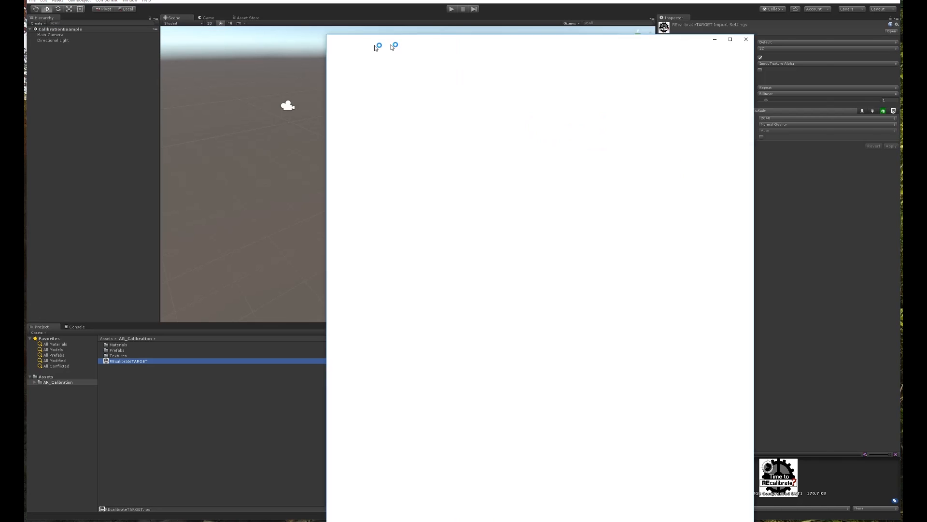
Go to developer.vuforia.com in the browser window.
drag(376, 45, 420, 24)
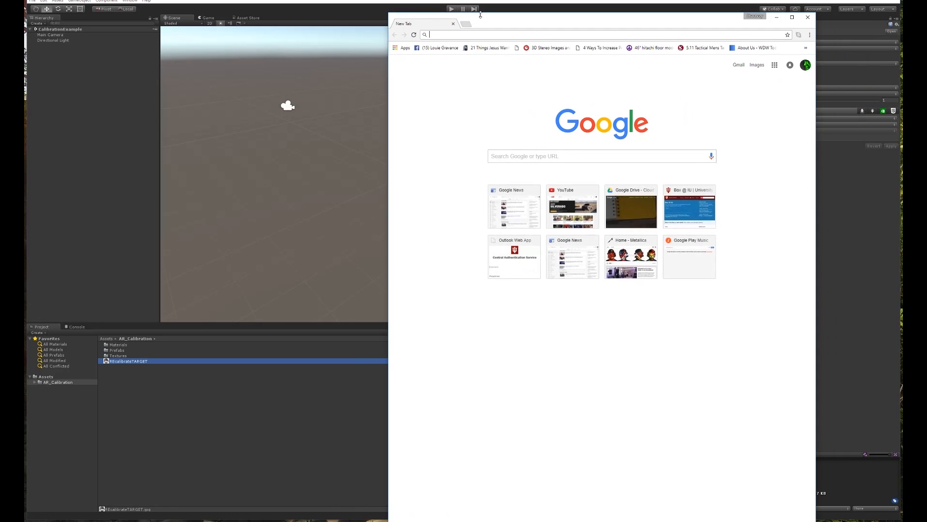
drag(481, 14, 522, 100)
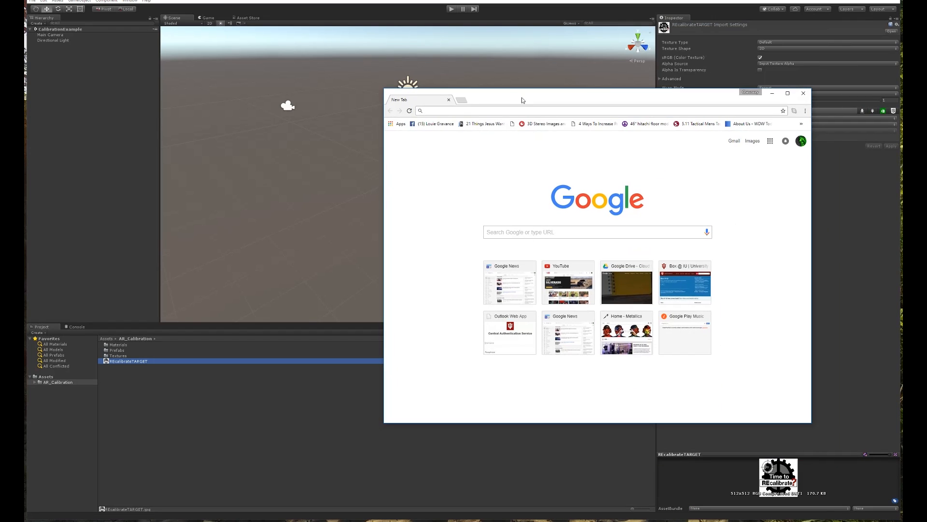
text(developer.vuforia.com)
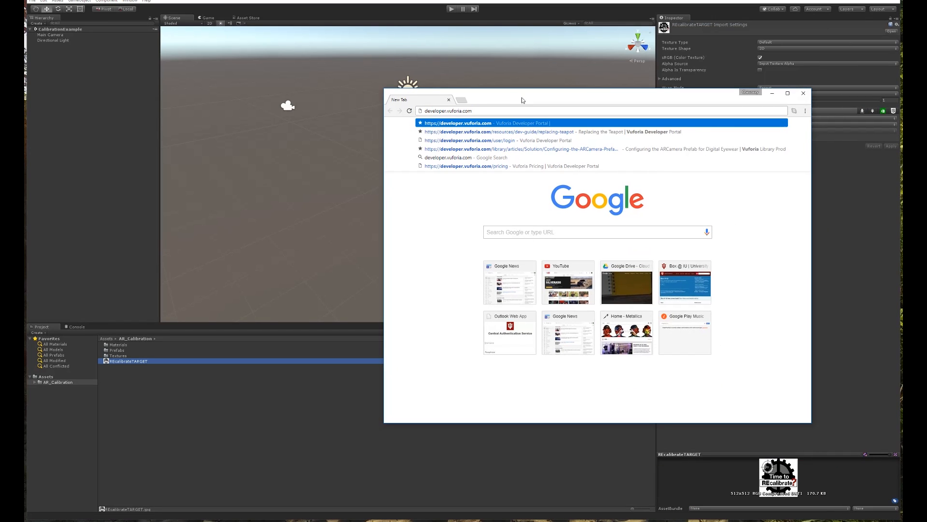
key(Return)
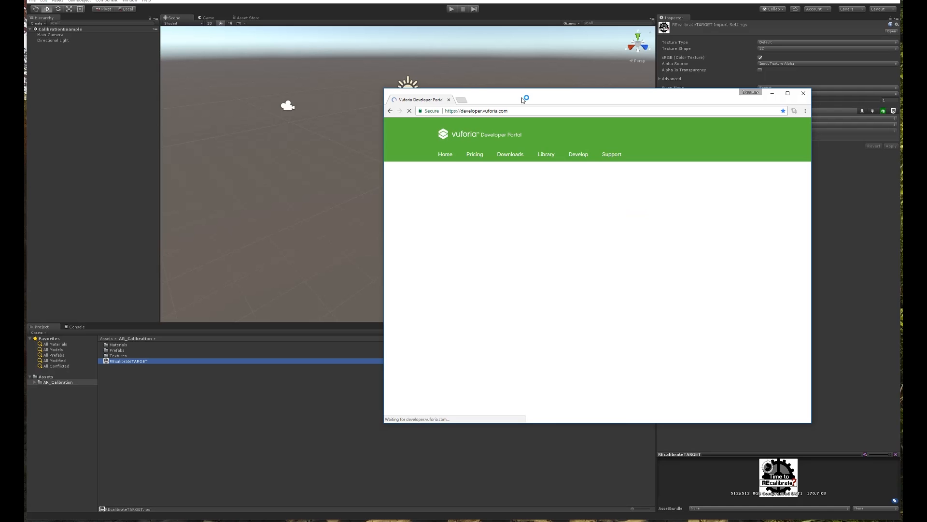
drag(522, 97, 423, 90)
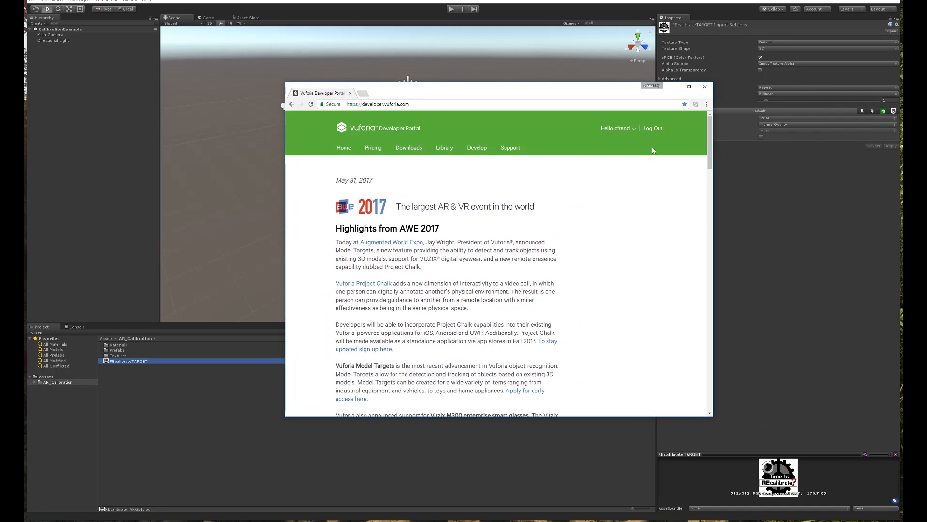
Sign out of the portal and sign back in with the account e-mail and password.
click(632, 129)
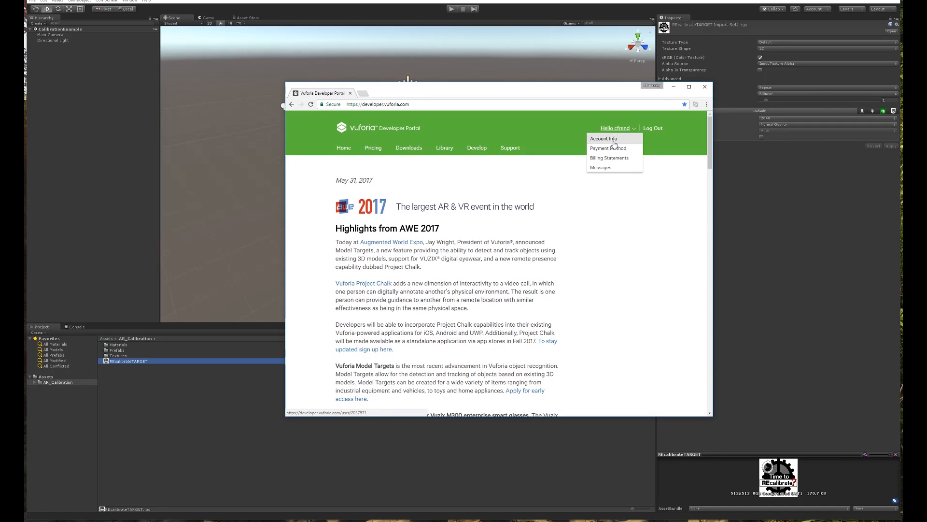
click(653, 128)
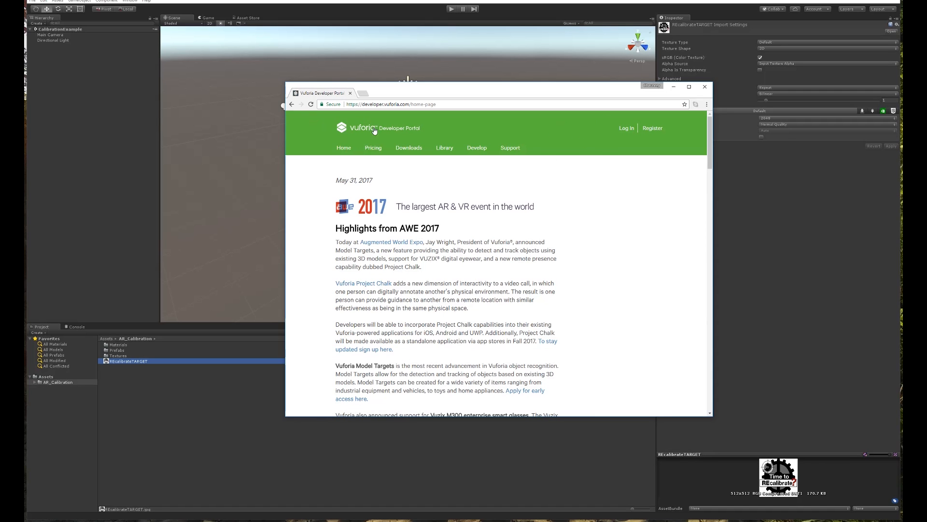
click(630, 131)
click(441, 233)
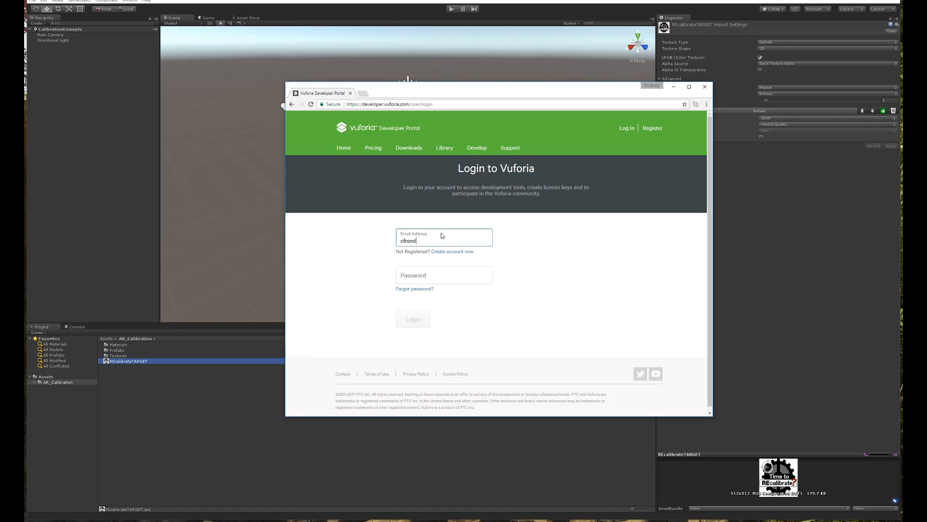
key(Tab)
key(Tab)
text(*******)
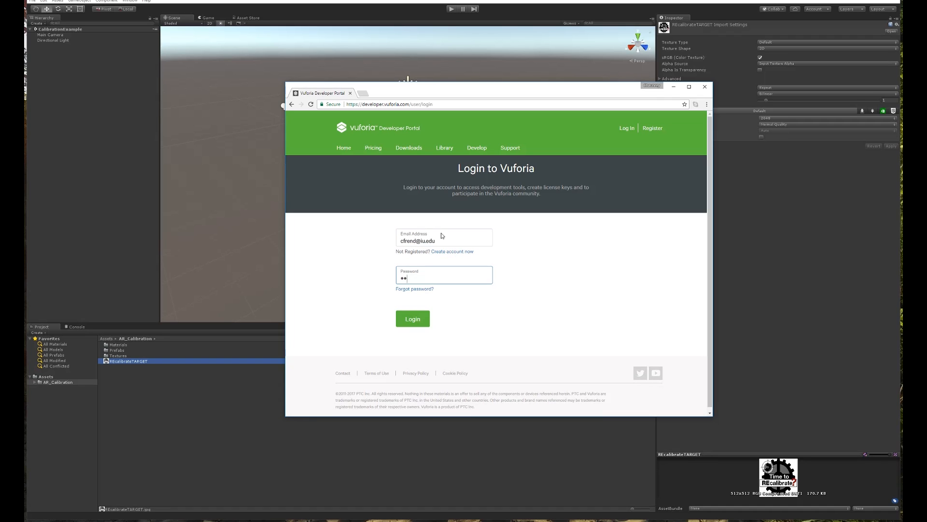
text(*)
key(Return)
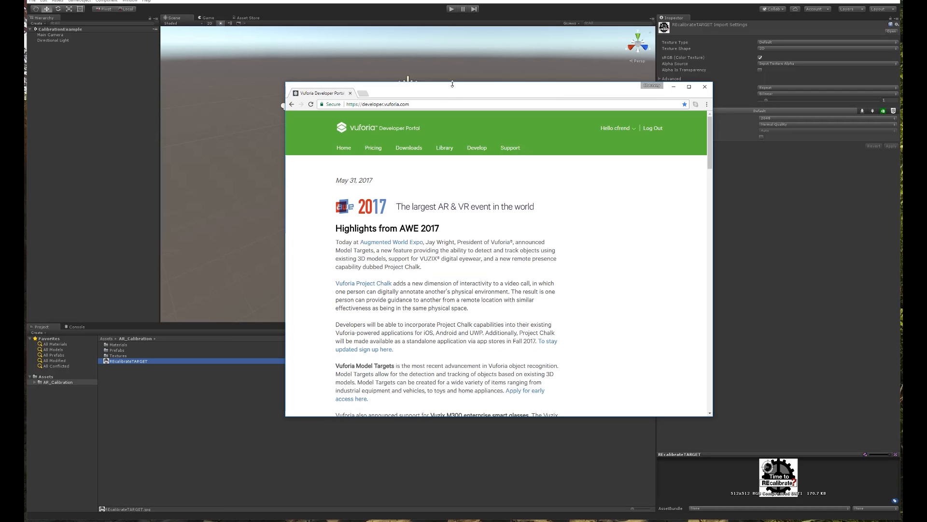
drag(452, 87, 445, 60)
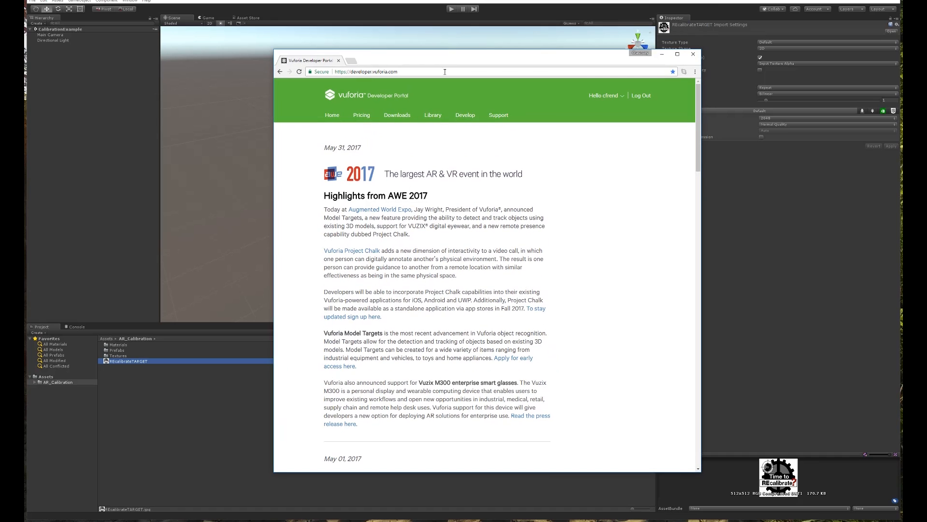
From Pricing, create a free Development license key for app 'VuforiaHoloLensCalibration', accepting the agreement.
click(364, 117)
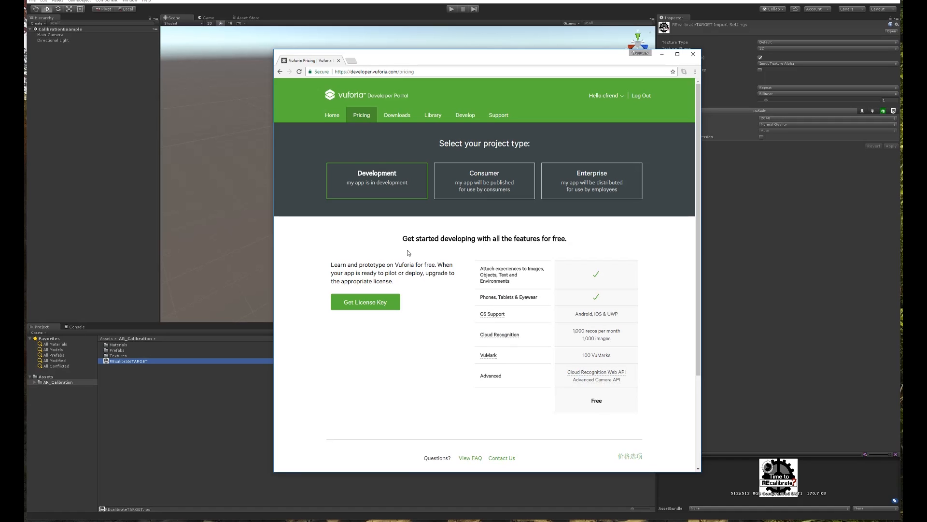
click(367, 305)
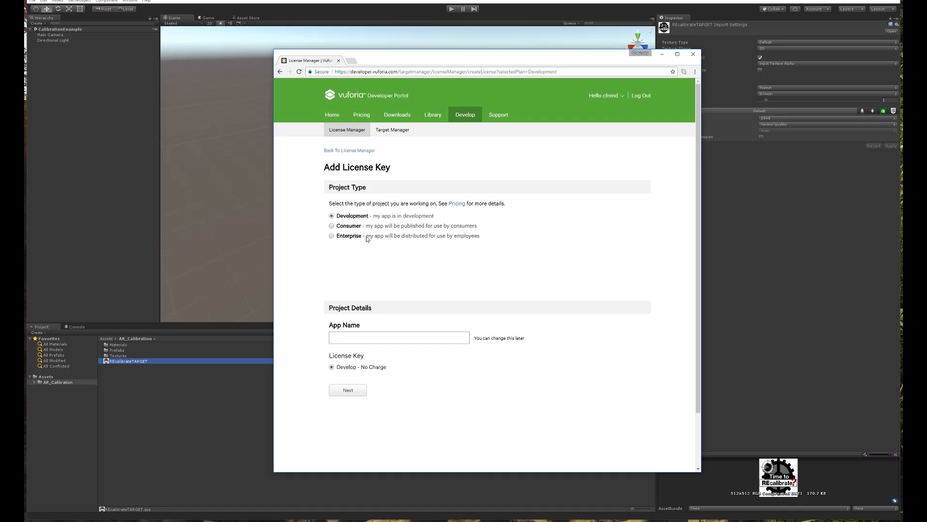
click(387, 341)
text(VuforiaHoloL)
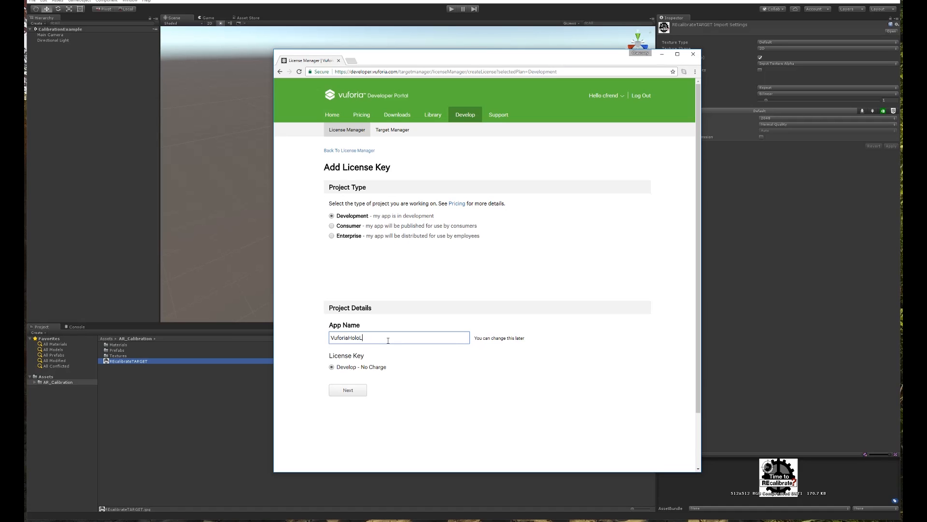
text(ensCalibration)
click(349, 389)
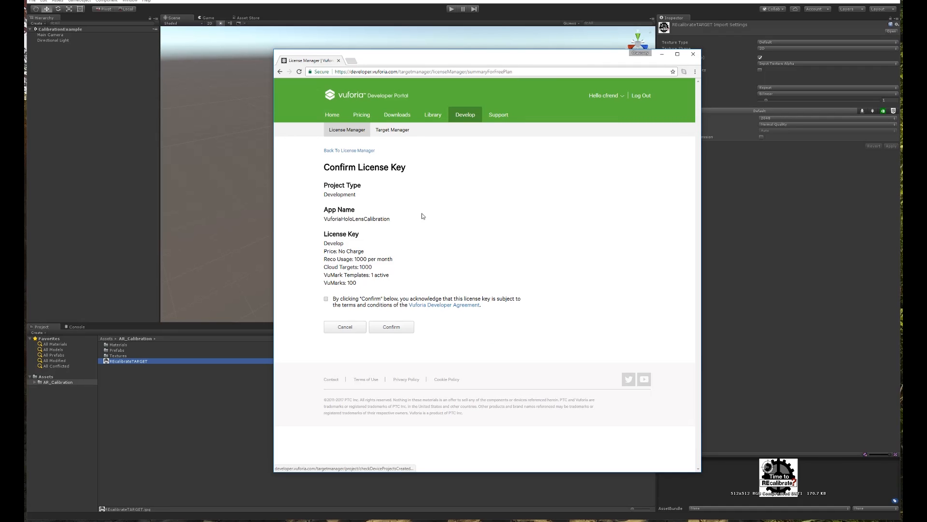
click(326, 299)
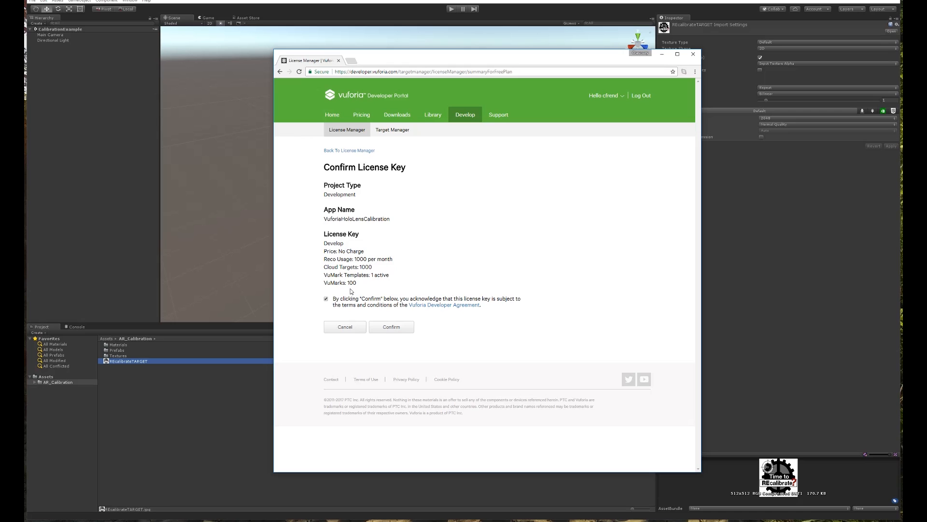
click(392, 327)
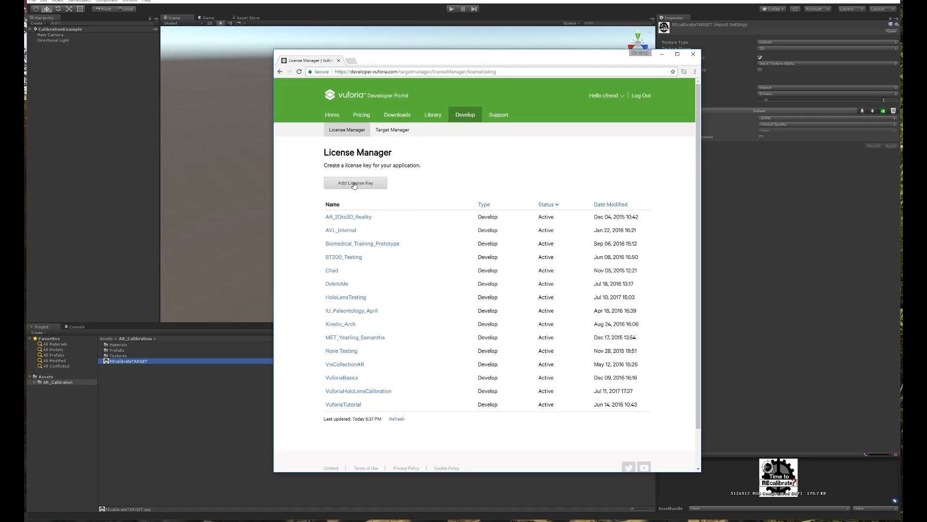
Open the VuforiaHoloLensCalibration license details and copy its license key.
click(351, 394)
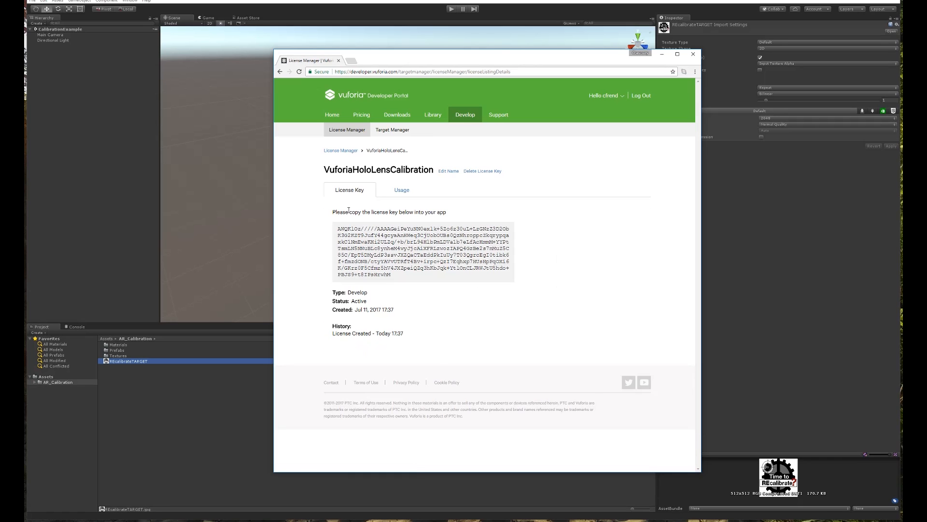
drag(404, 275, 338, 229)
drag(395, 277, 339, 228)
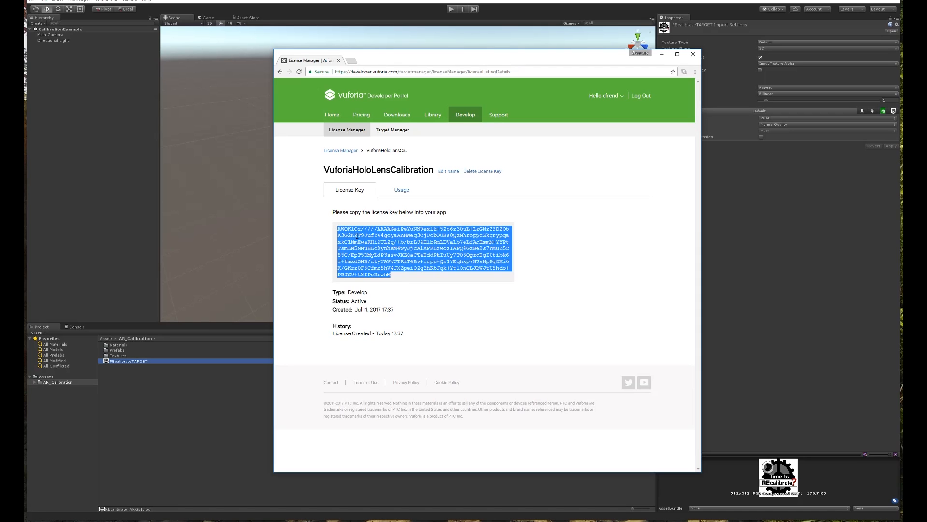
right_click(357, 236)
click(379, 242)
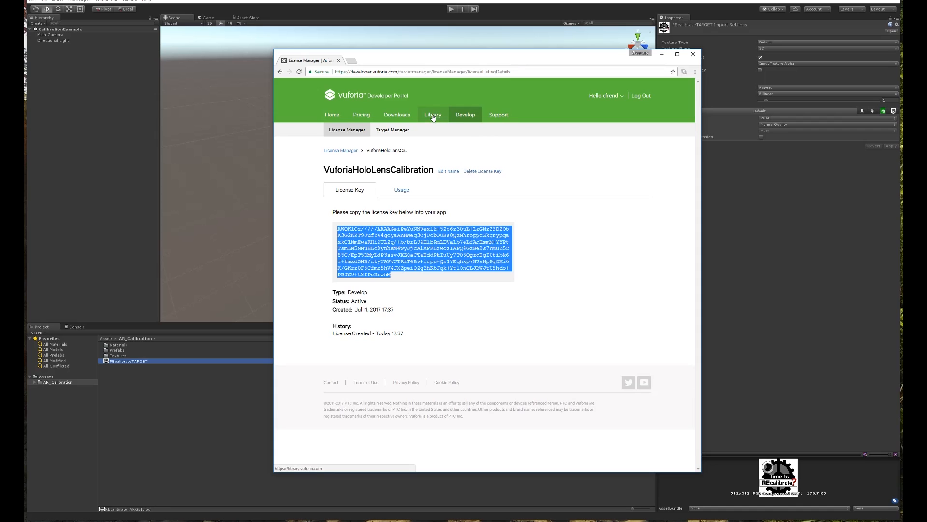
Download the Vuforia SDK package for Unity (6.2.10) after agreeing to the license, then return to Unity.
click(466, 116)
click(404, 117)
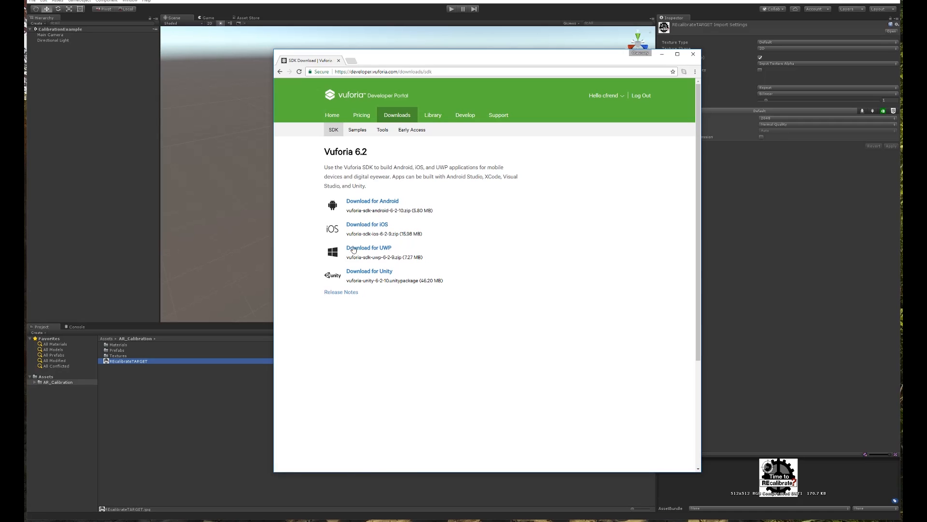
click(371, 273)
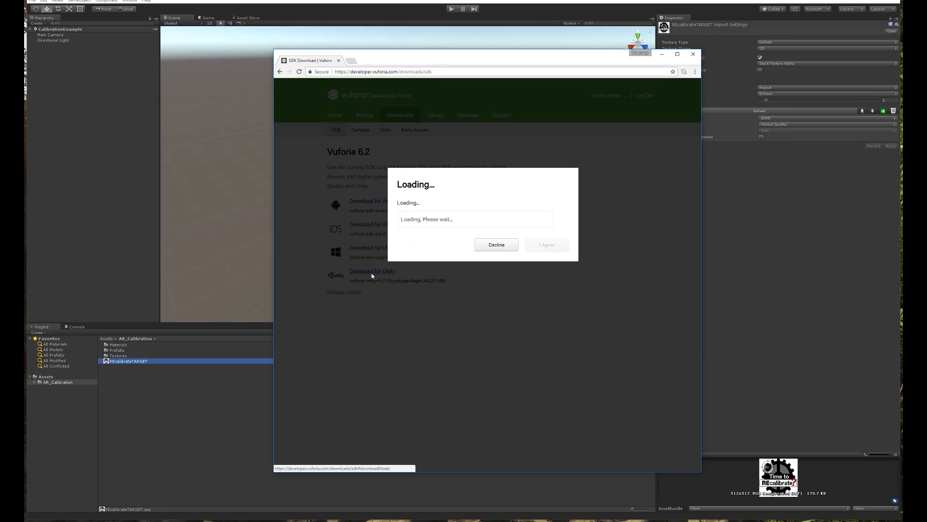
click(554, 304)
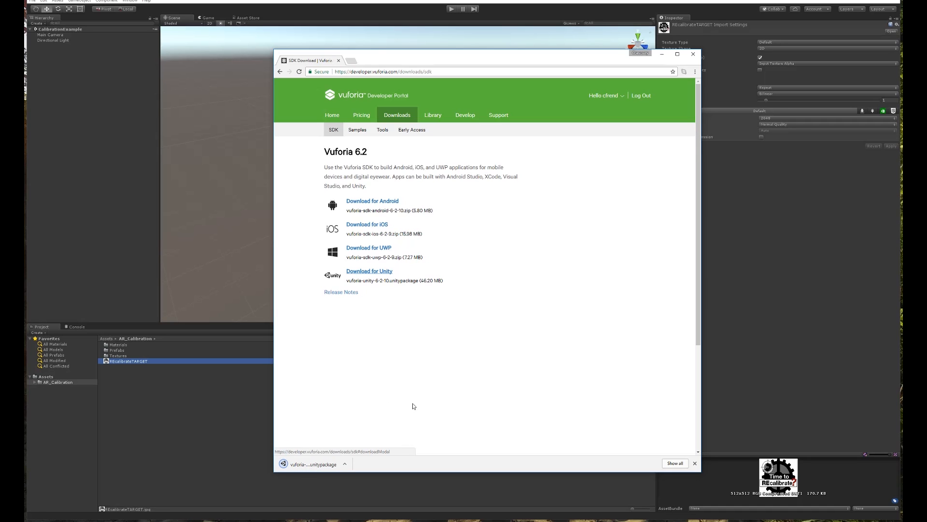
click(288, 2)
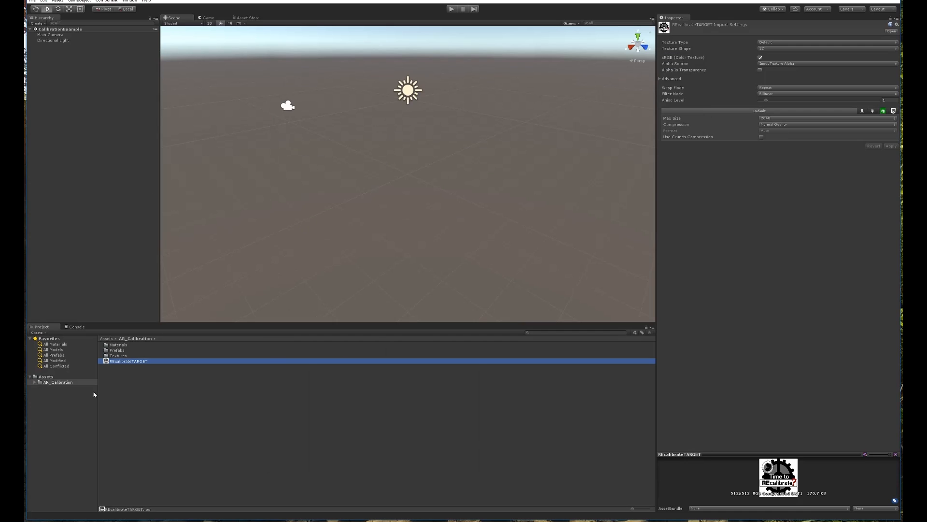
Import all files from vuforia-unity-6-2-10.unitypackage as a custom package.
right_click(41, 379)
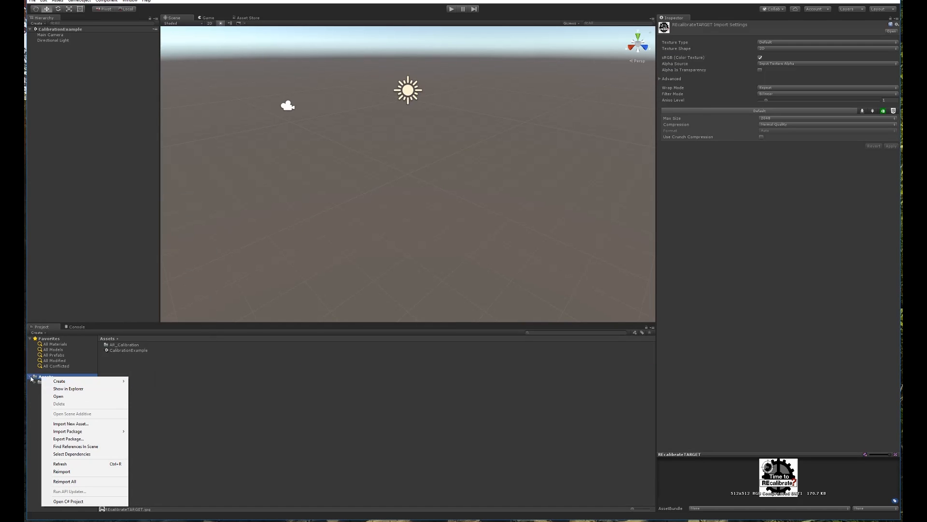
mouse_move(97, 434)
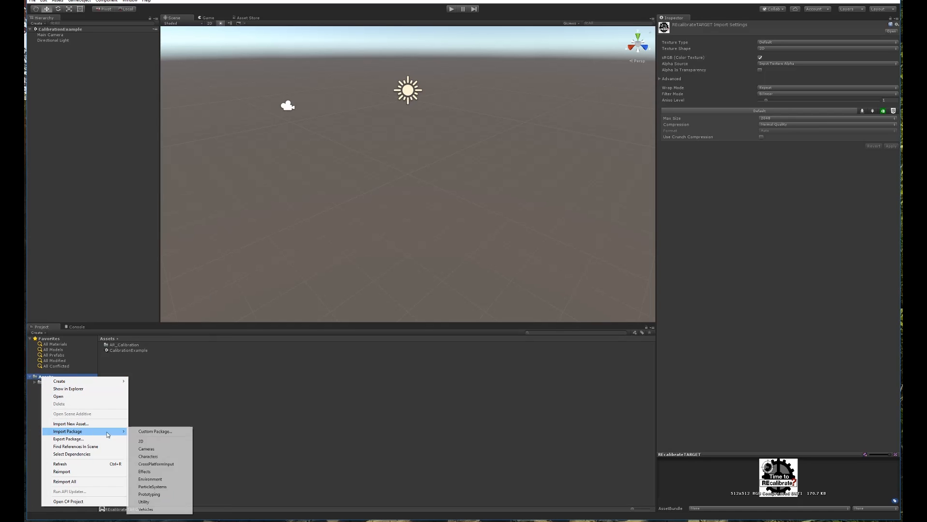
click(157, 431)
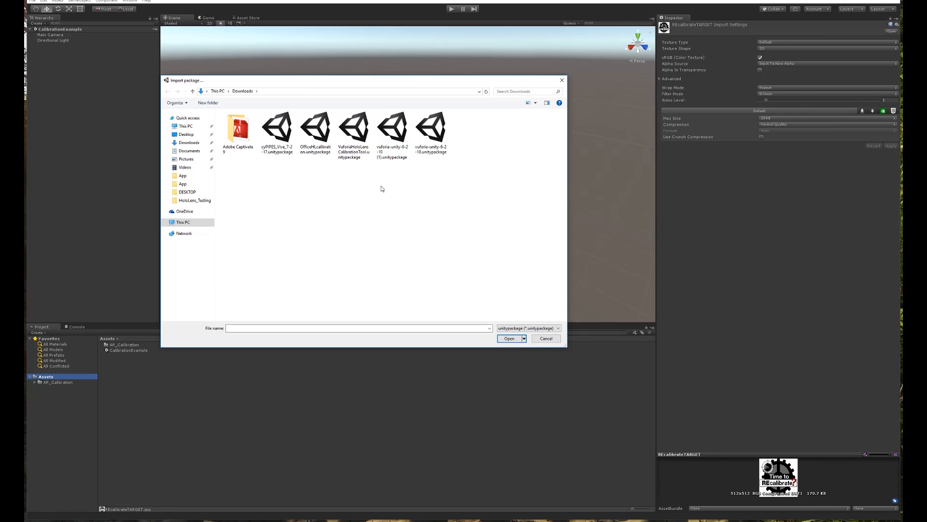
click(416, 128)
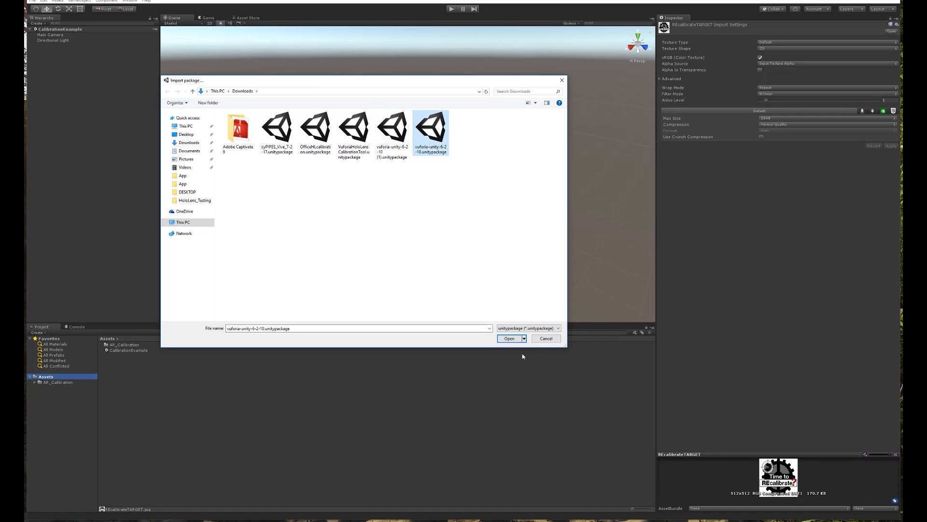
click(519, 339)
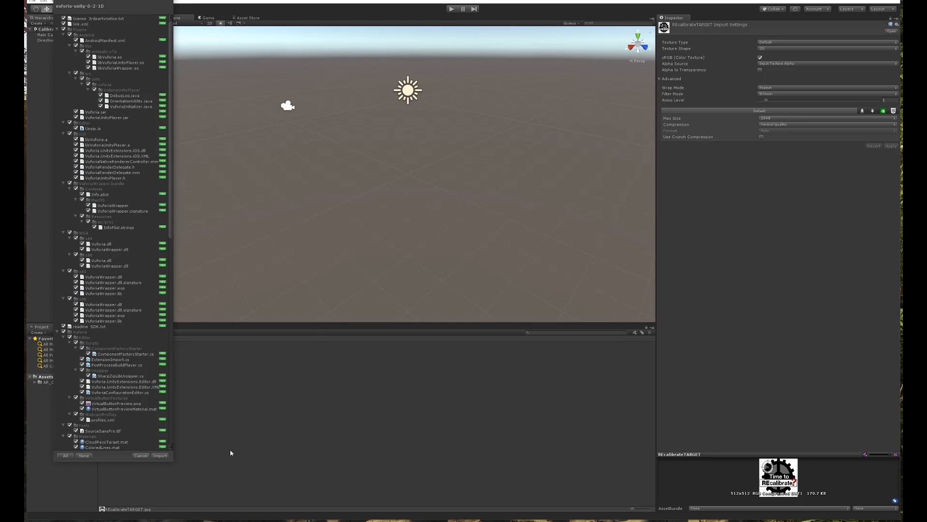
click(160, 456)
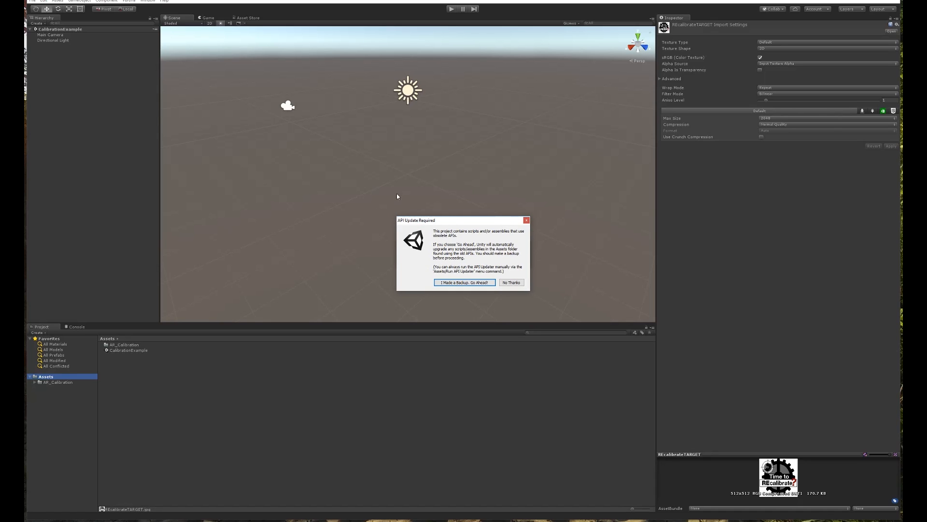
Approve the automatic API upgrade of the Vuforia scripts, then browse into the Vuforia folder.
drag(455, 221, 336, 155)
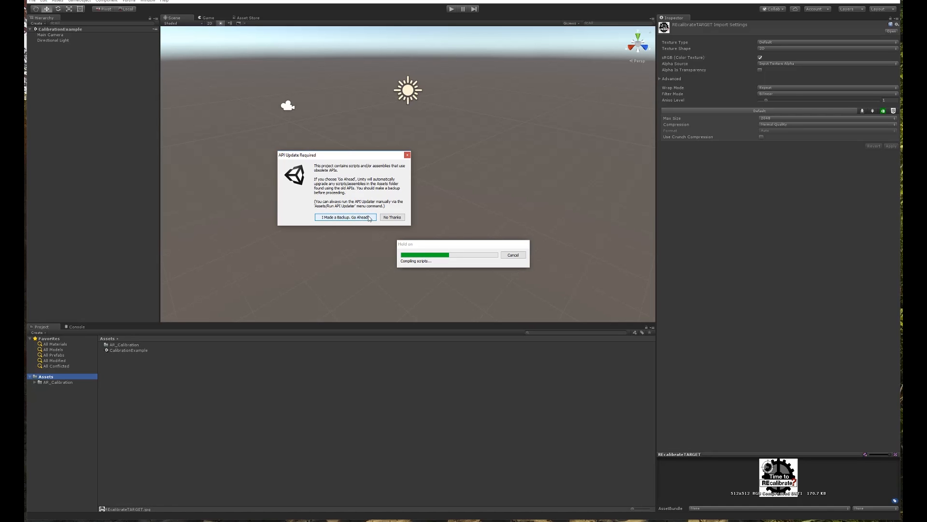
click(337, 218)
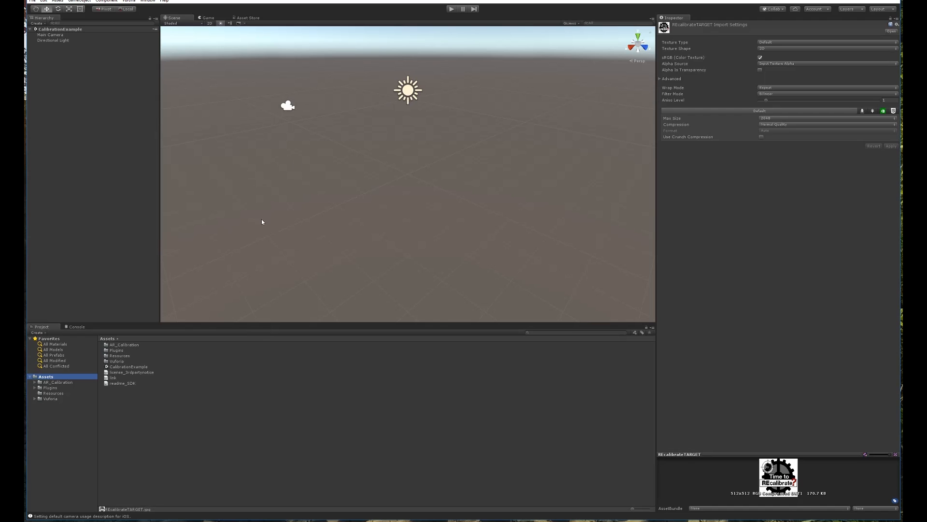
click(55, 392)
click(50, 399)
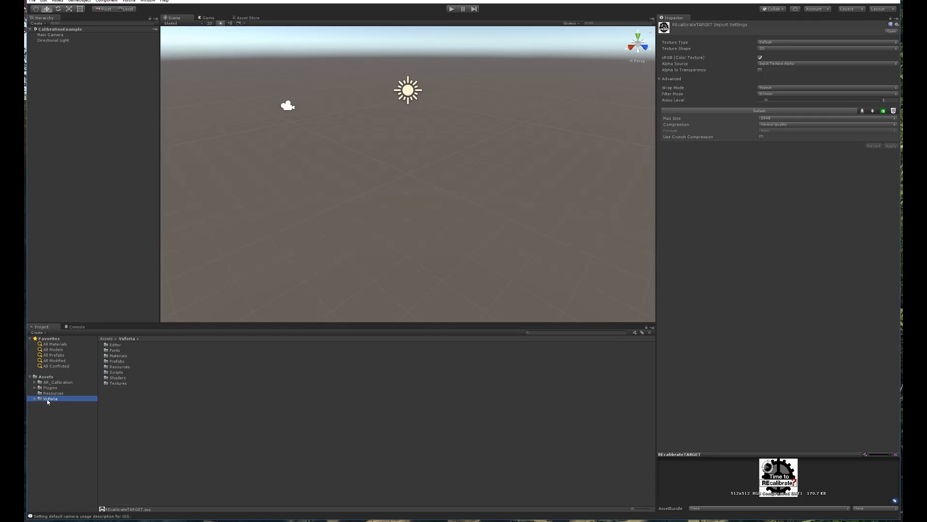
Drag the ARCamera and ImageTarget prefabs from Vuforia/Prefabs into the Hierarchy and select ARCamera.
double_click(117, 362)
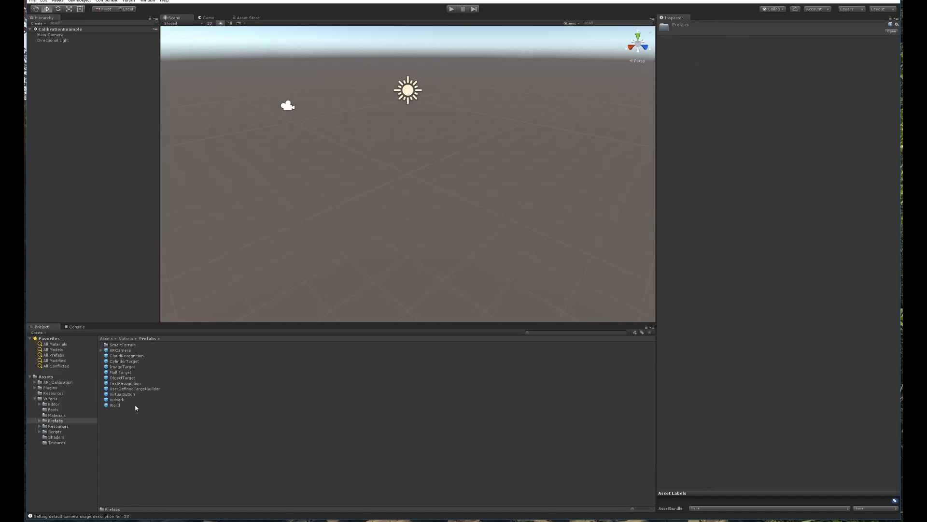
click(136, 430)
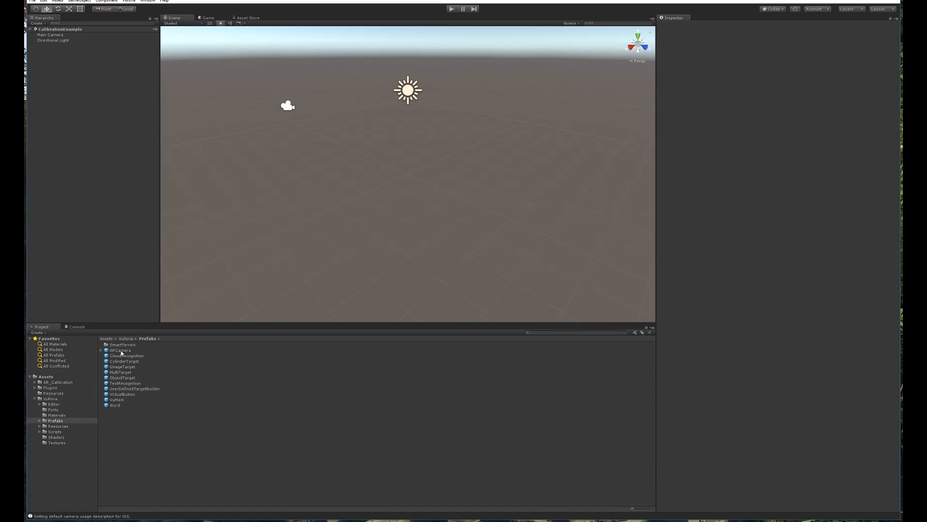
drag(120, 351, 94, 150)
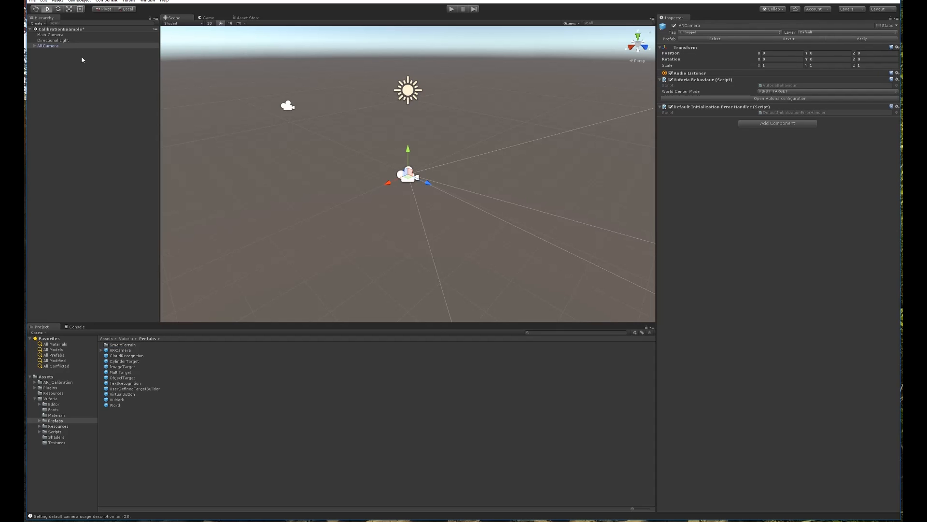
drag(118, 369, 115, 185)
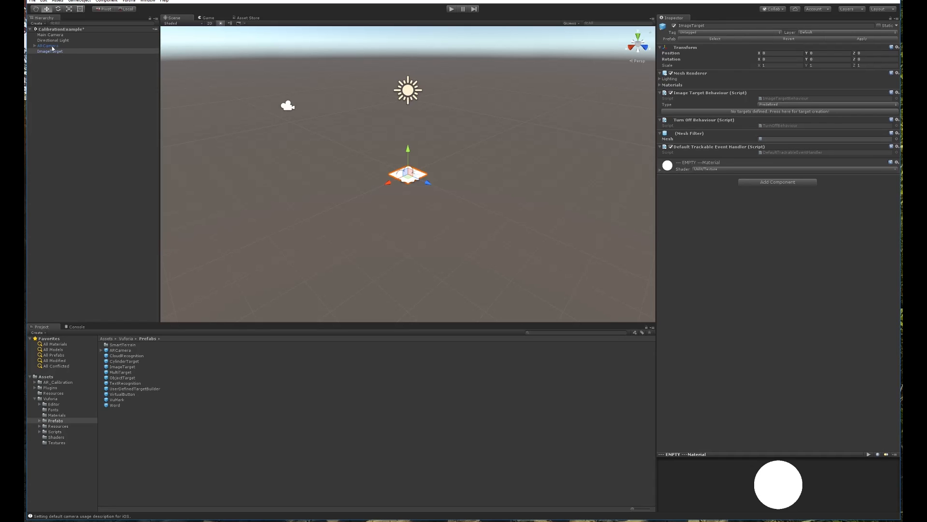
click(77, 46)
click(75, 79)
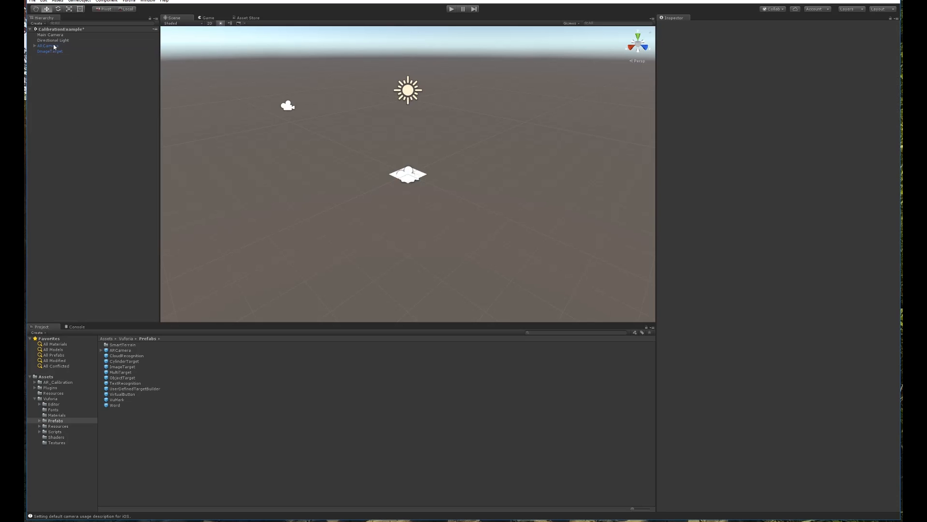
click(55, 46)
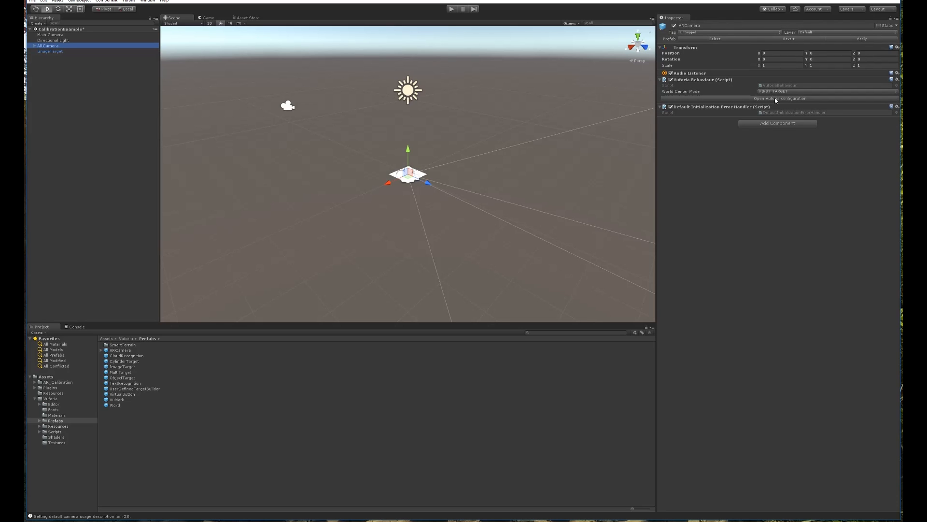
Paste the copied App License Key into VuforiaConfiguration, then bring the Vuforia download page forward.
click(759, 99)
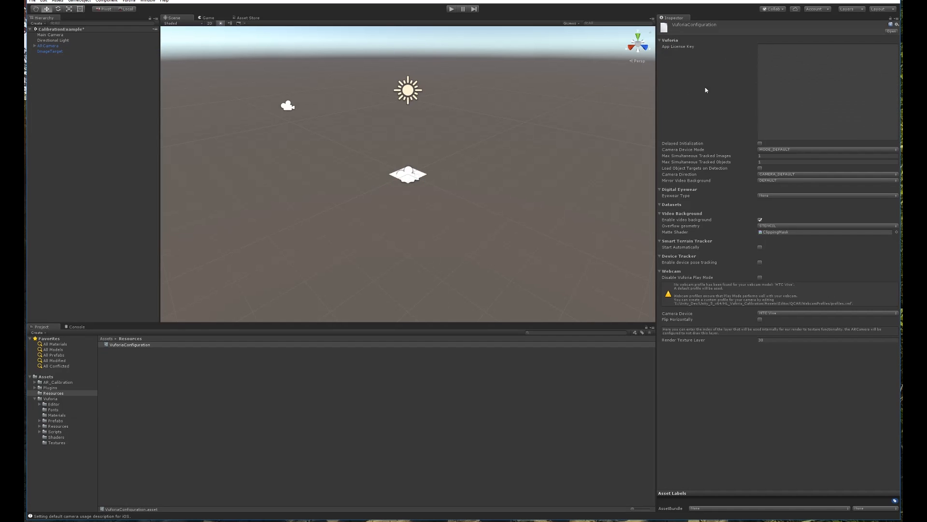
click(800, 60)
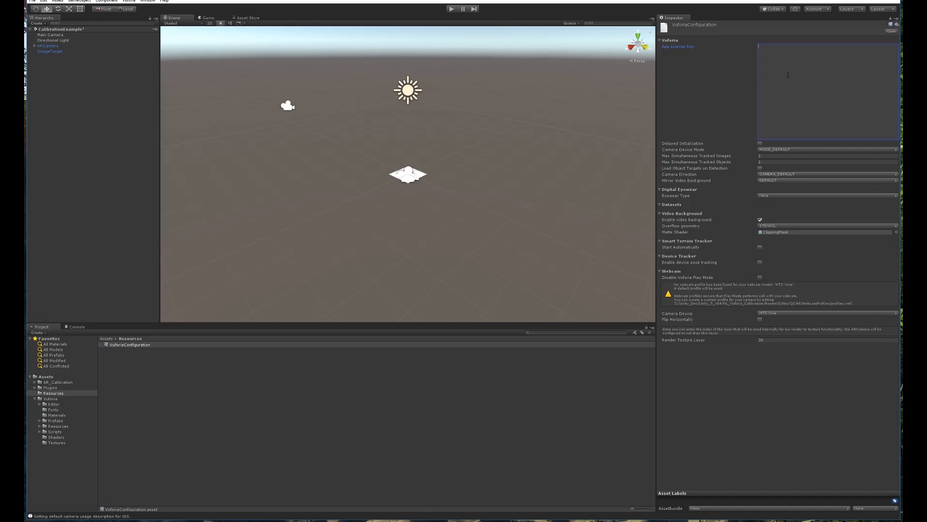
key(ctrl+v)
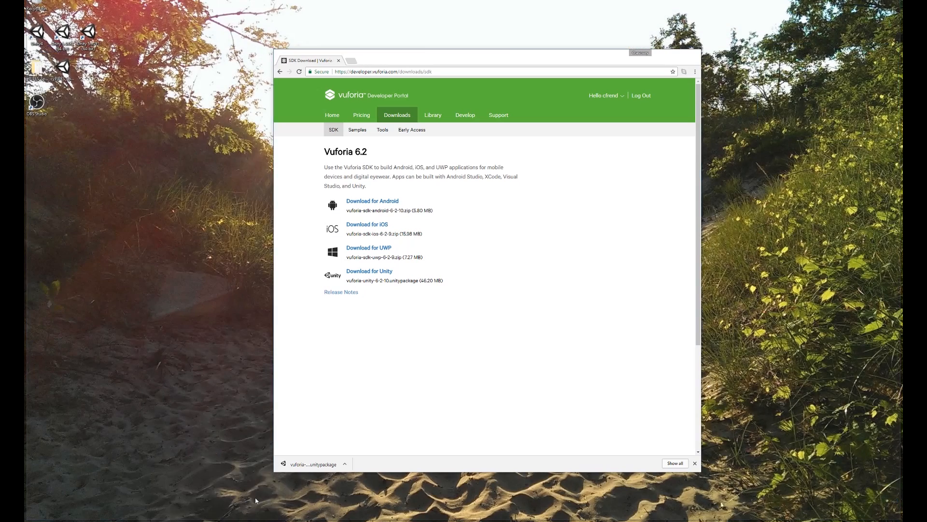
click(257, 497)
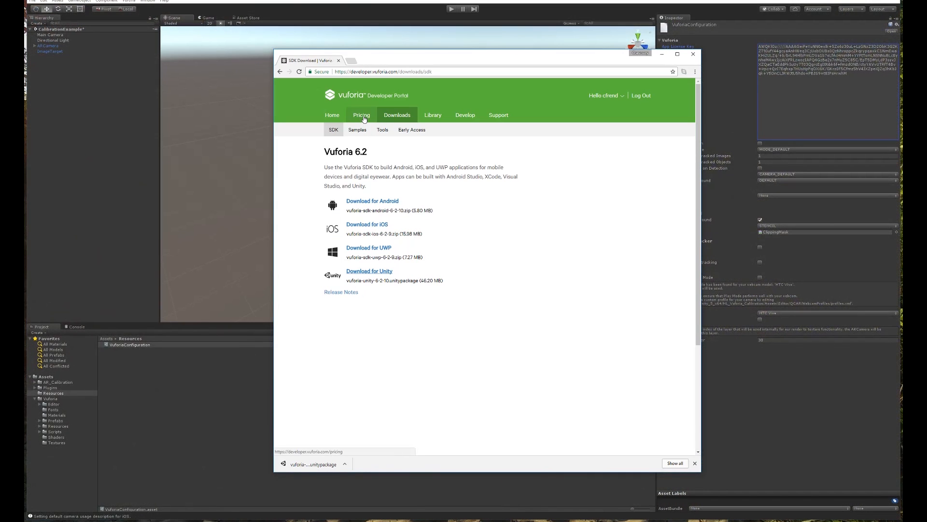
Open the VuforiaHoloLensCalibration license in License Manager, select its full key, and return to Unity.
click(472, 115)
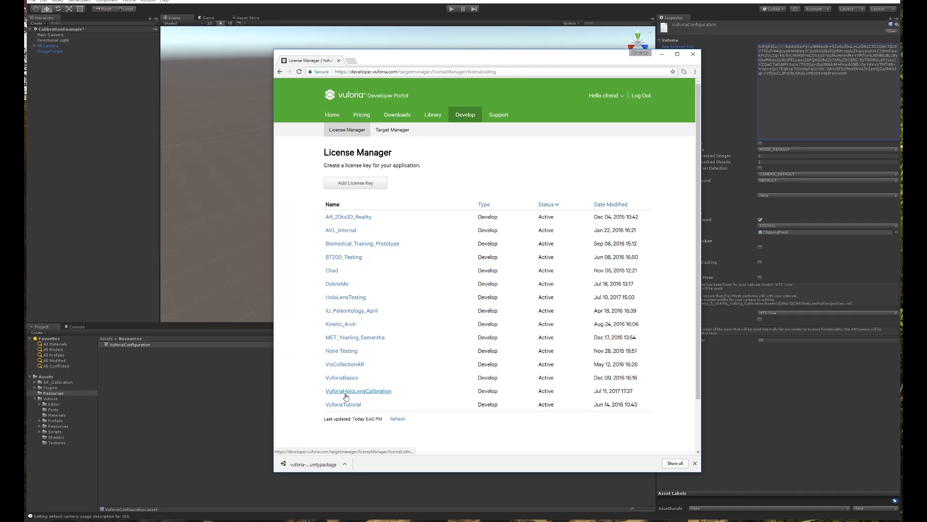
click(350, 393)
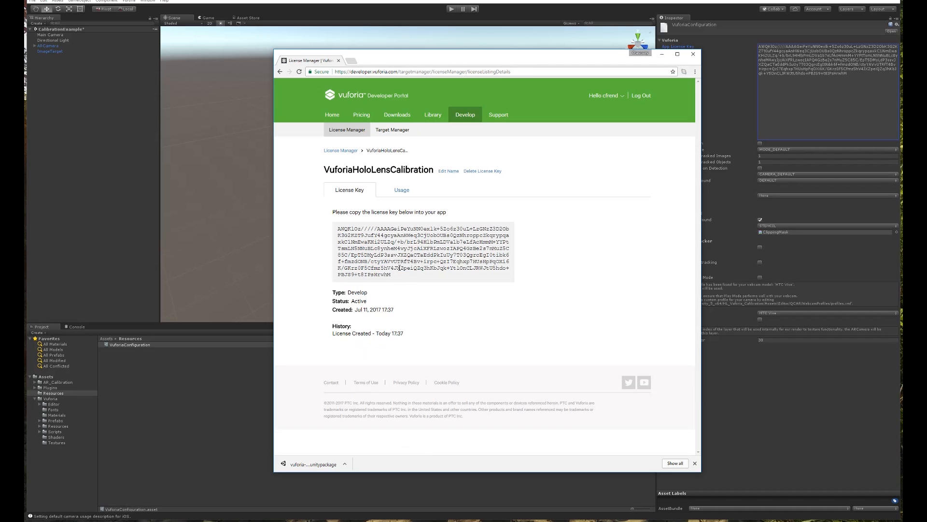
triple_click(341, 236)
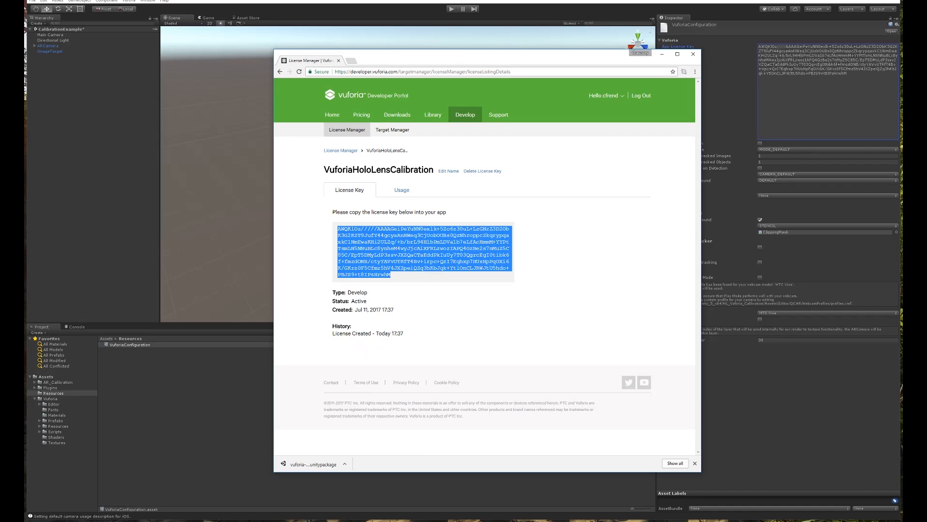
click(590, 40)
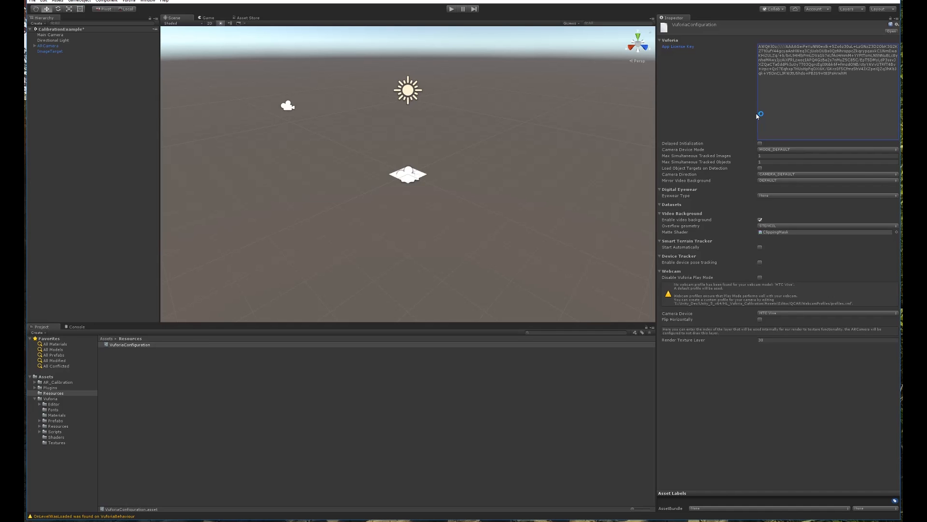
In VuforiaConfiguration, set Eyewear Type to Optical See-Through and See Through Config to HoloLens.
click(819, 84)
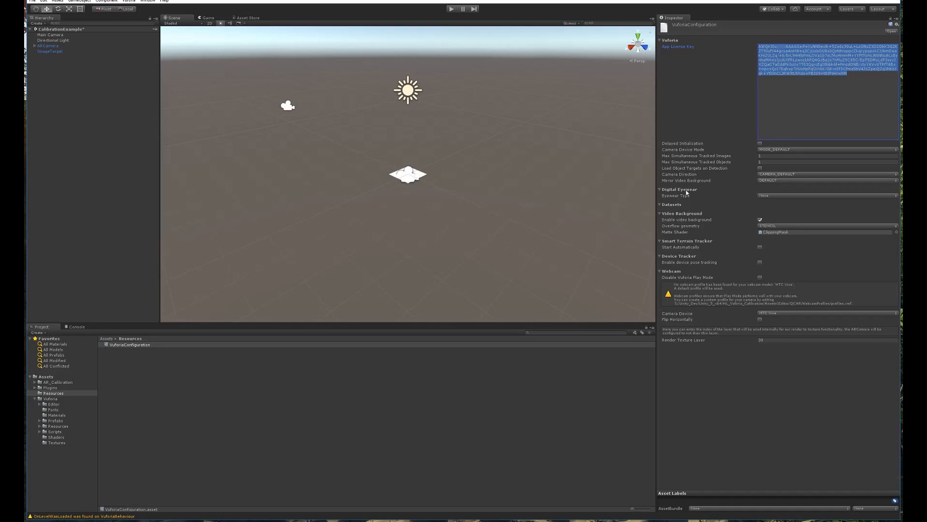
click(770, 196)
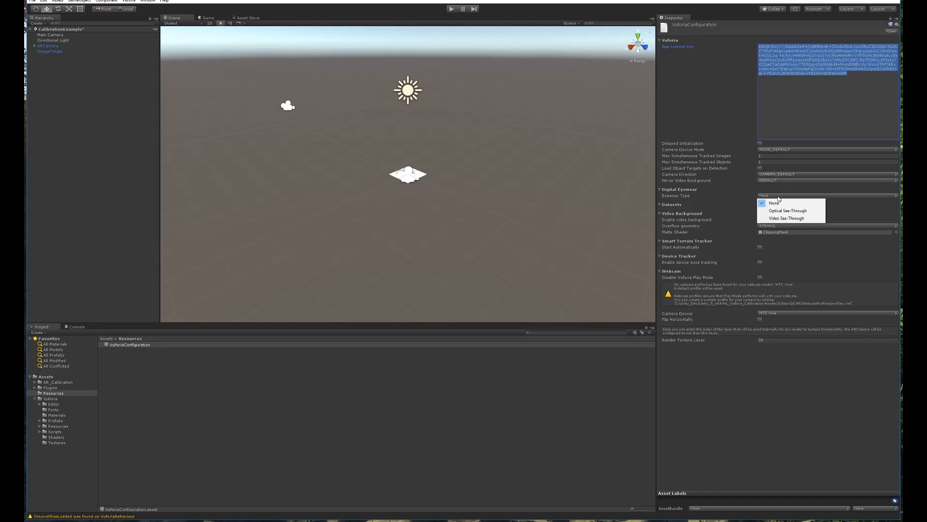
click(781, 213)
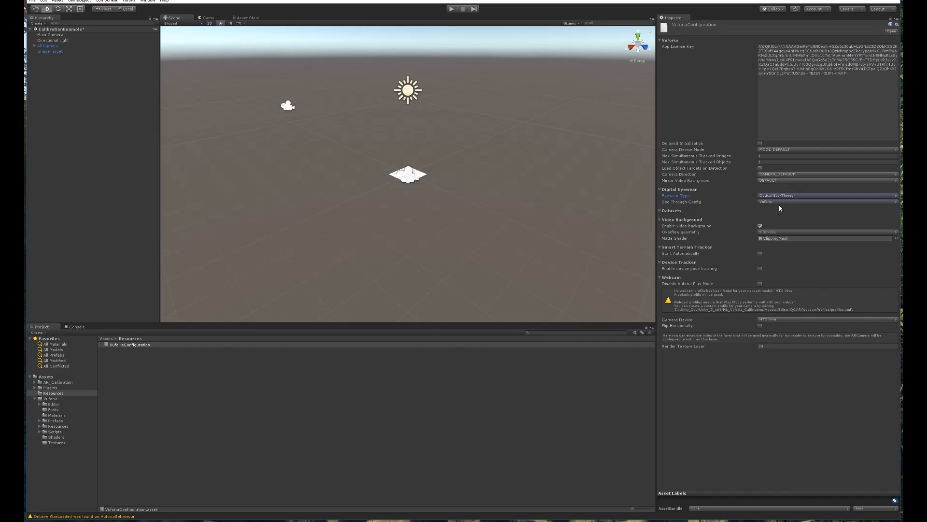
click(782, 202)
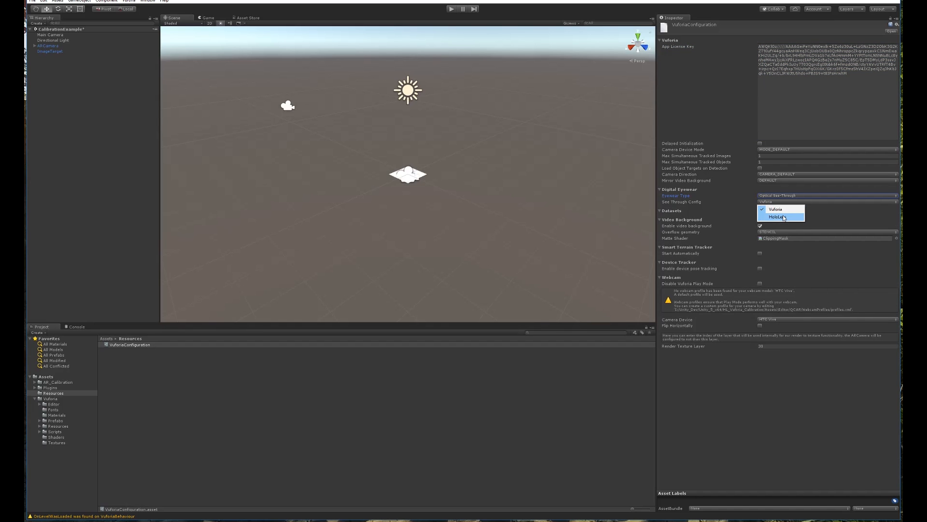
click(785, 217)
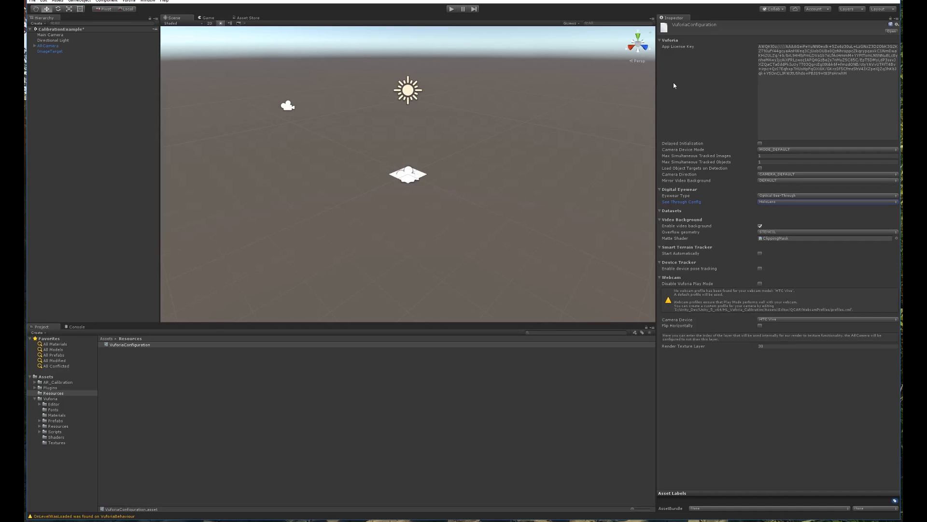
click(81, 70)
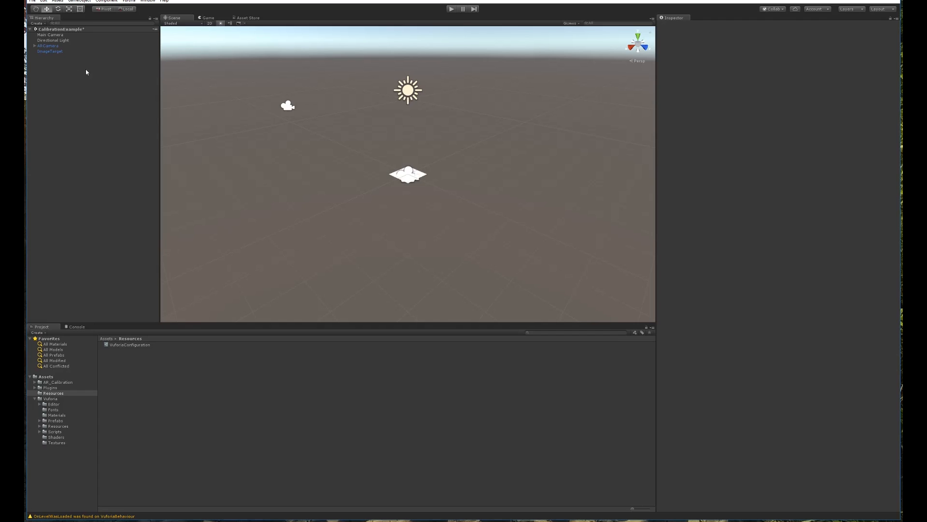
Select ImageTarget, leave its type as Predefined, and tilt the Scene view around it.
click(53, 51)
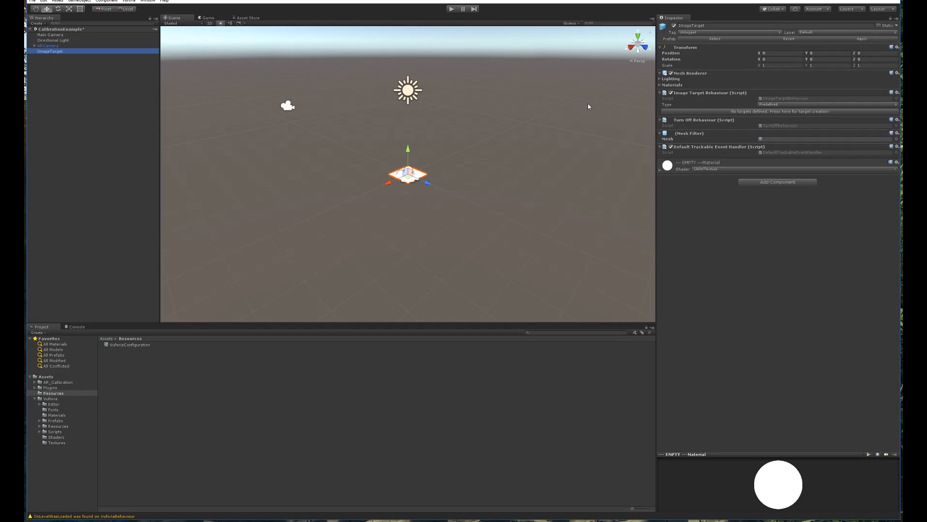
click(780, 105)
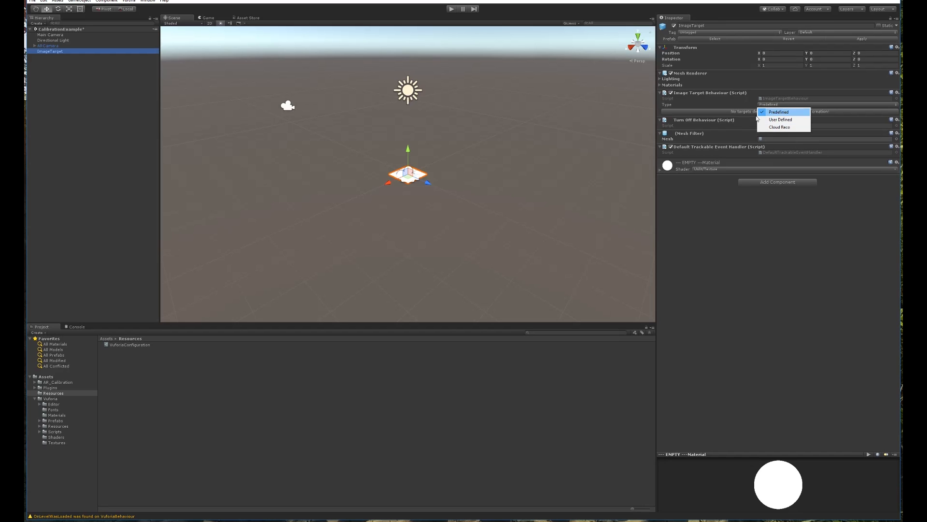
click(803, 274)
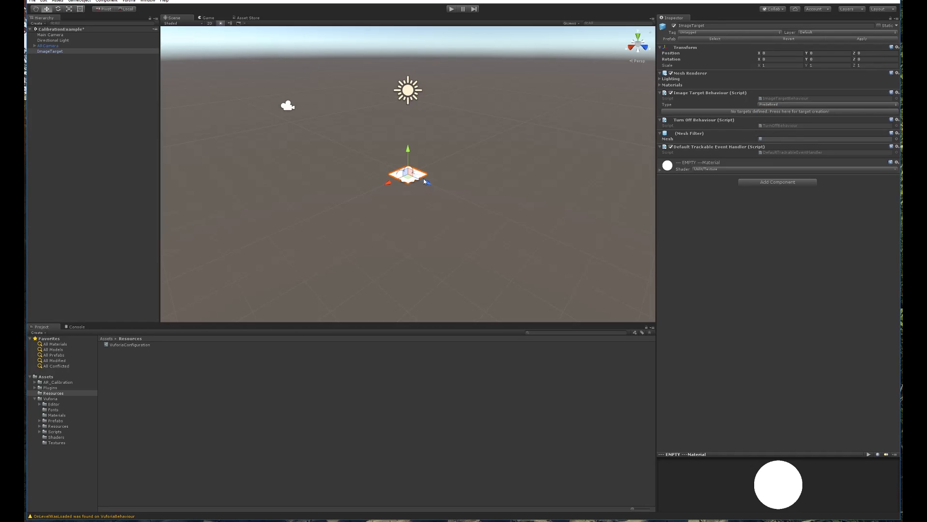
alt+drag(433, 158, 414, 184)
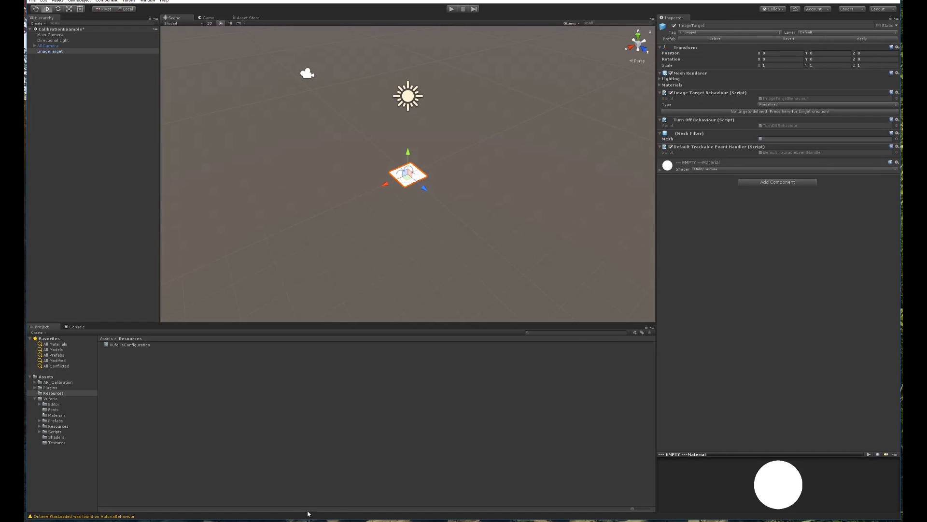
Bring the Vuforia portal back in front and go to Target Manager's database list.
mouse_move(202, 514)
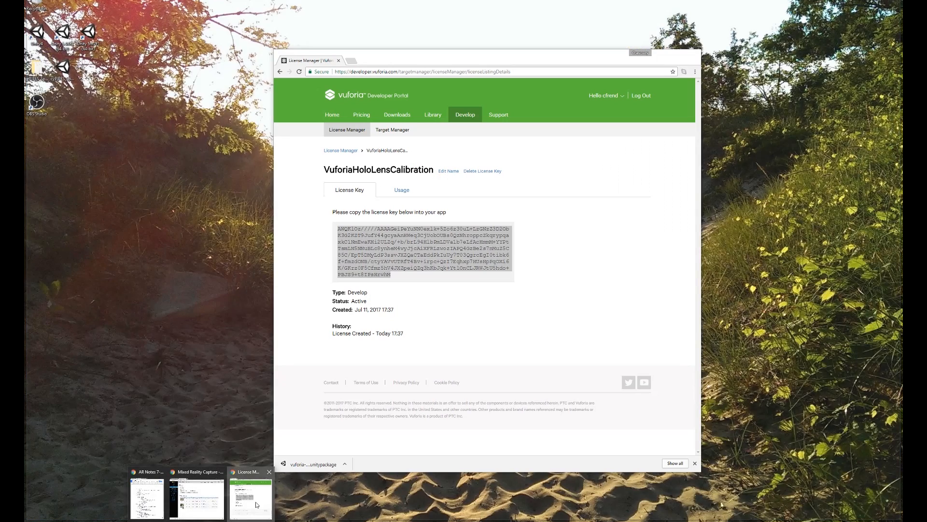
click(251, 492)
mouse_move(421, 60)
mouse_down()
mouse_move(404, 55)
mouse_move(430, 52)
mouse_up()
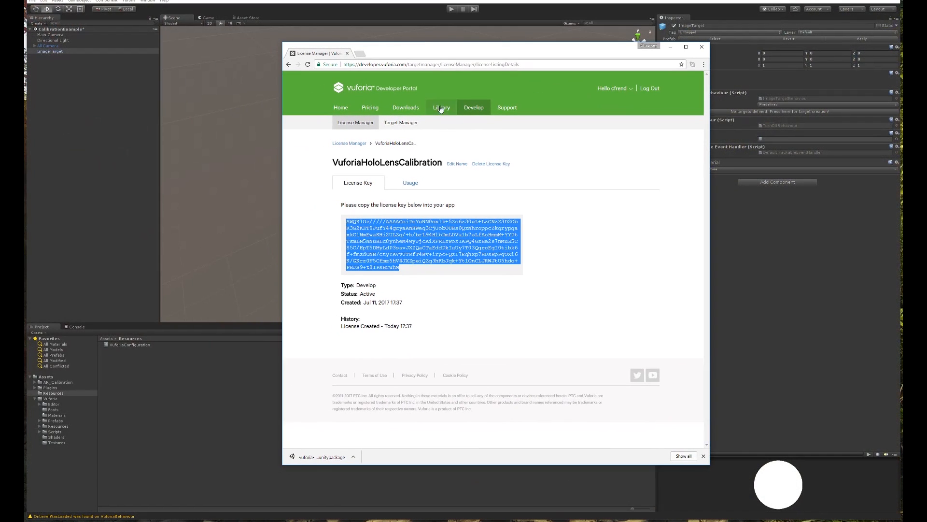
click(474, 109)
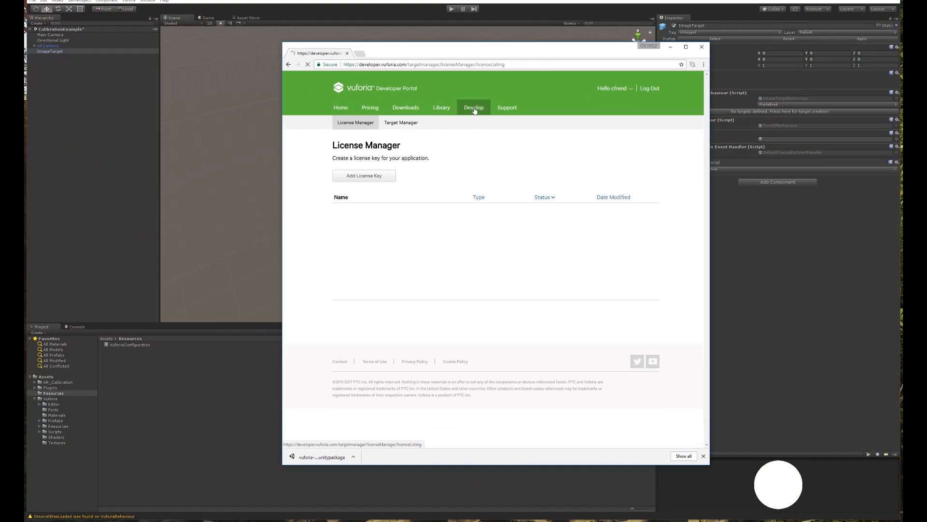
click(409, 124)
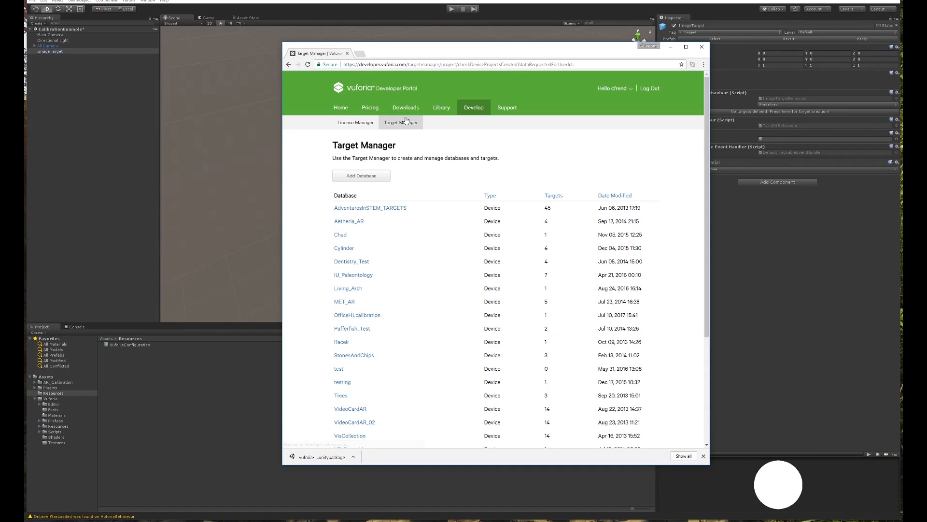
Create a Device database named CalibrationTarget and open its empty target list.
click(366, 176)
click(426, 223)
text(CalibrationTarget)
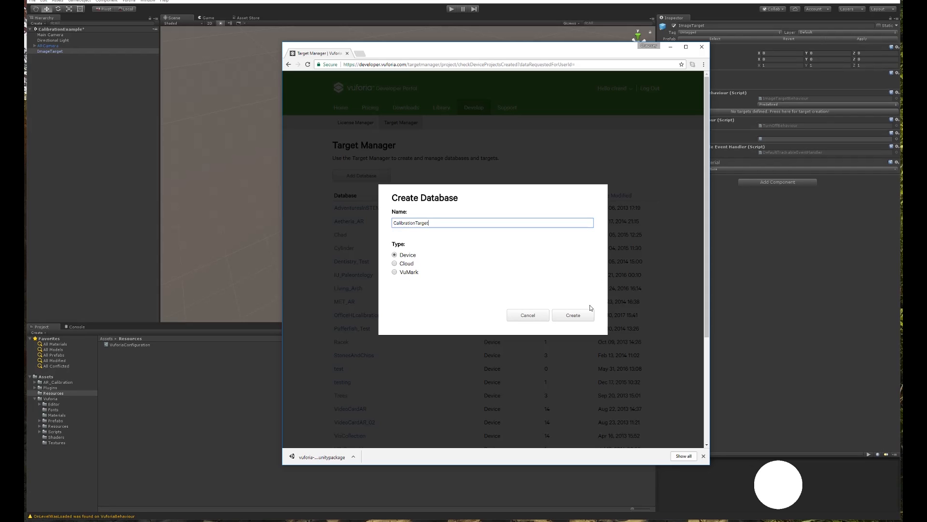
click(577, 319)
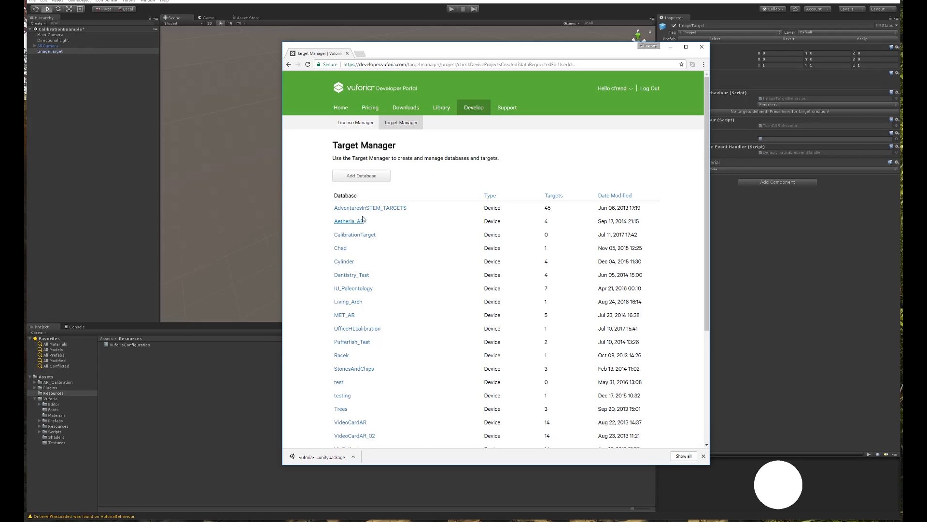
scroll(361, 227, down, 4)
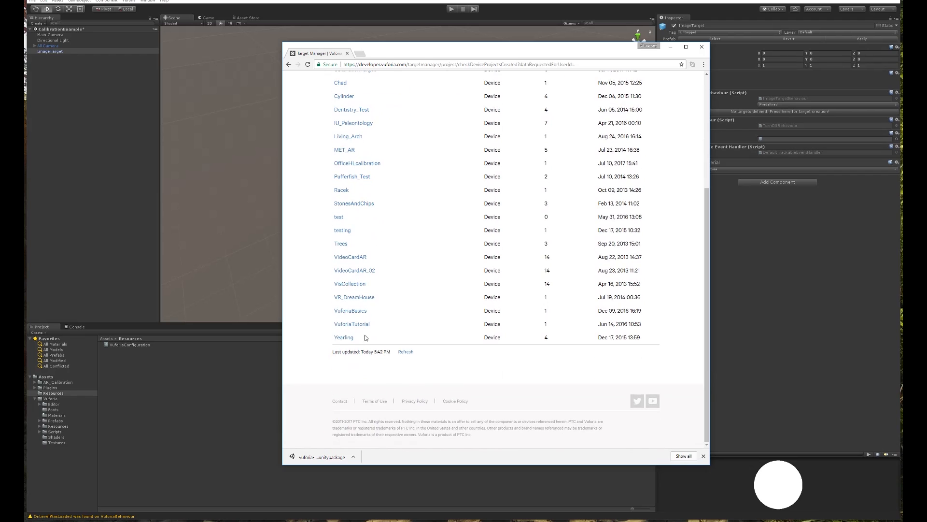
scroll(361, 340, up, 4)
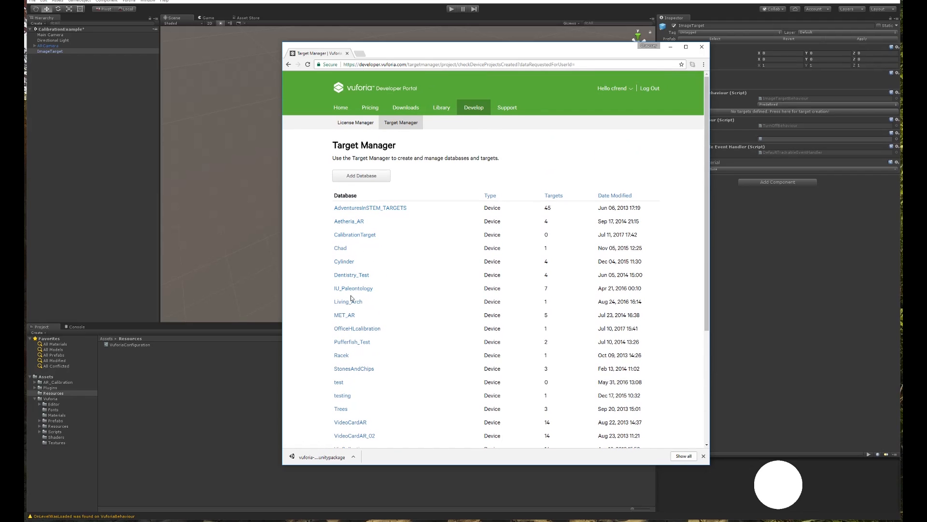
click(353, 236)
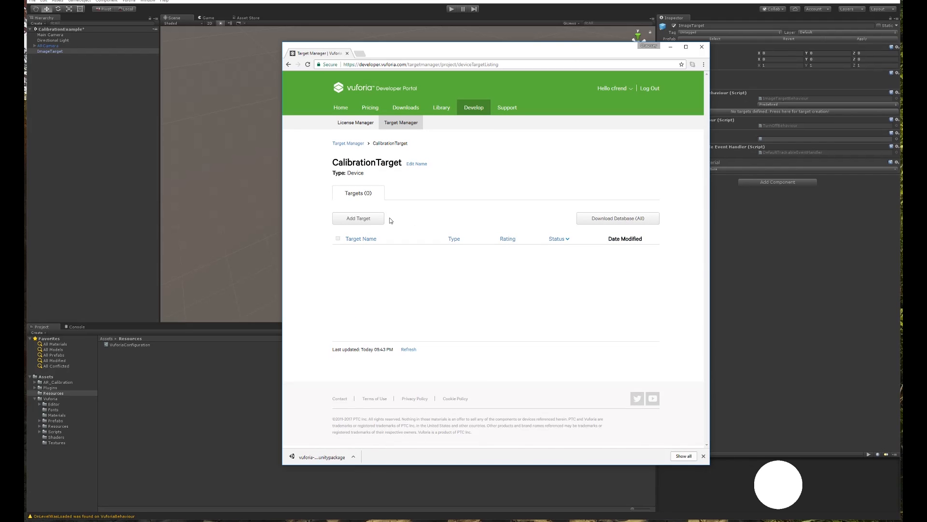
Start a new Single Image target using REcalibrateTARGET.jpg from the AR_Calibration folder.
click(367, 221)
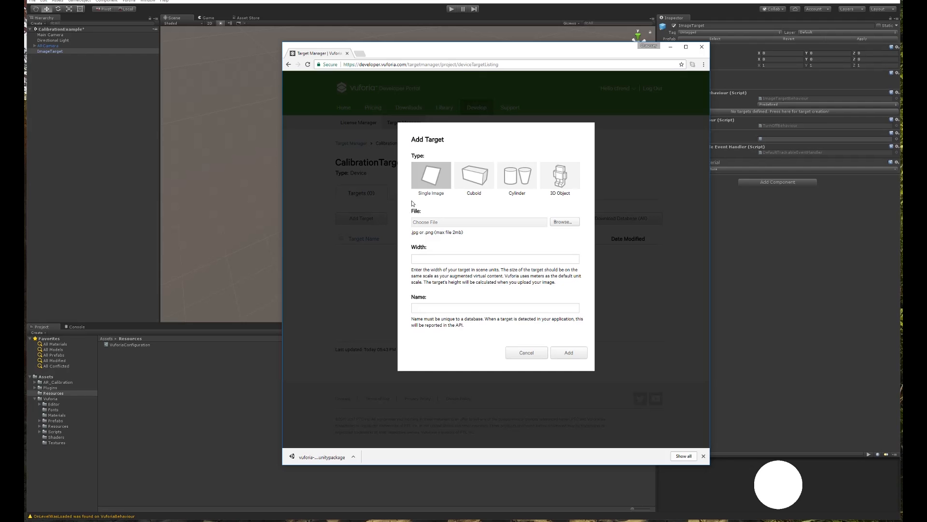
click(564, 221)
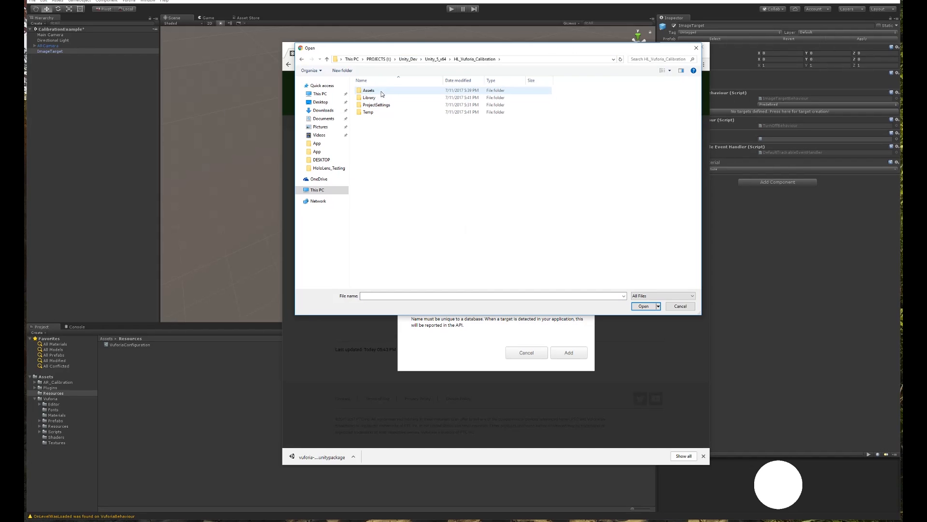
double_click(371, 92)
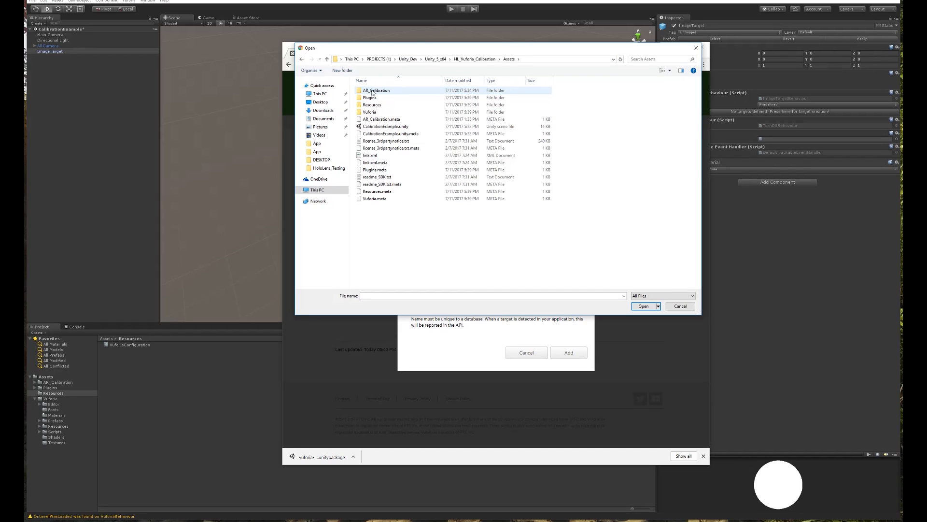
double_click(372, 91)
click(372, 128)
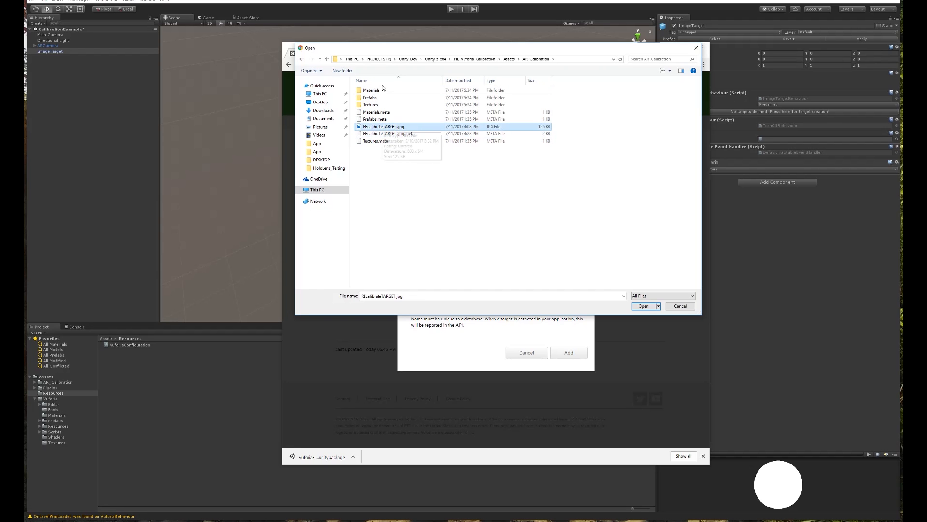
drag(500, 47, 732, 89)
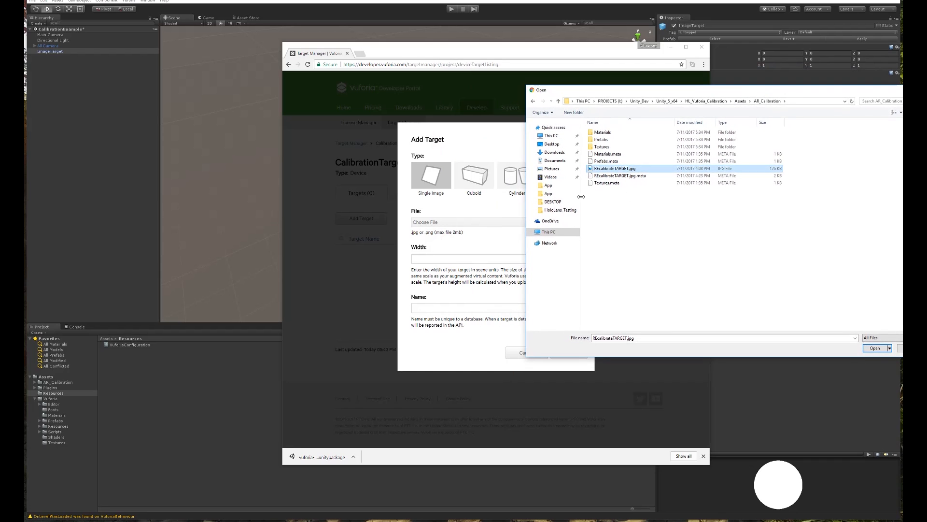
click(875, 348)
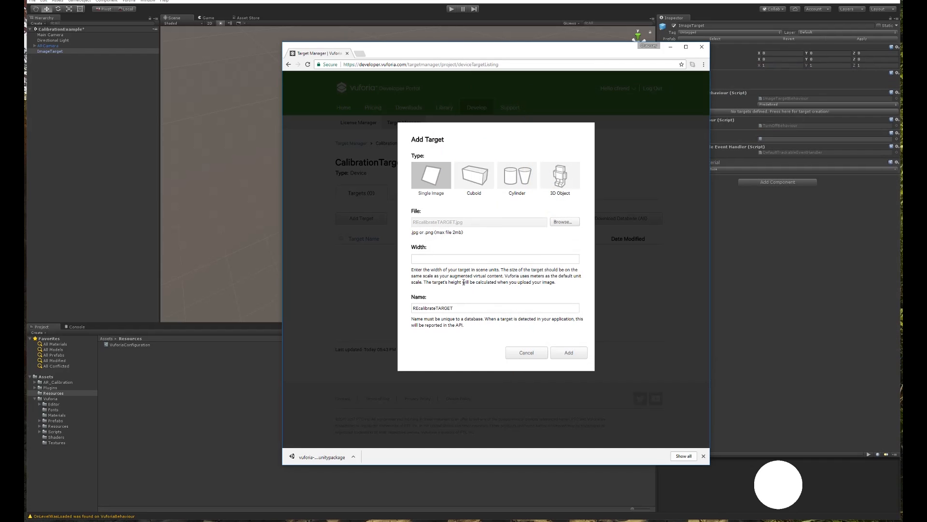
click(437, 258)
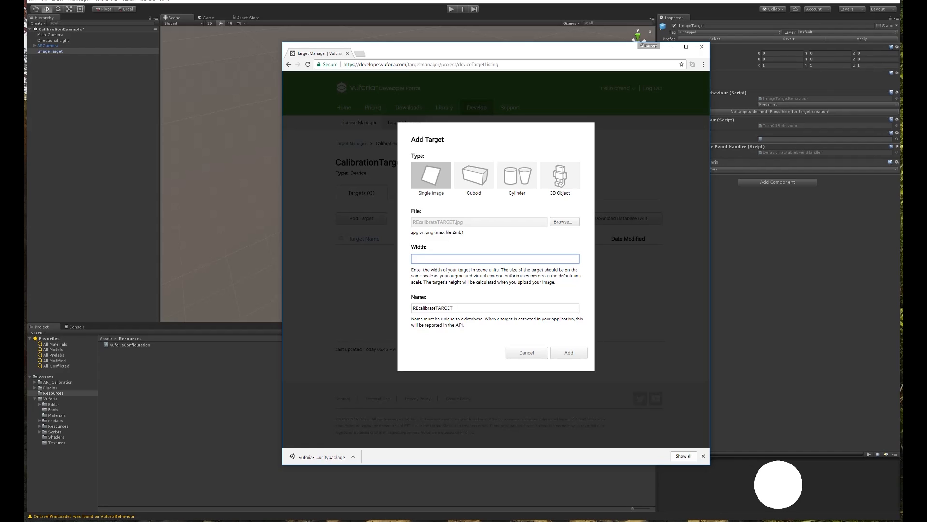
Search '6.25 in to m' in a new tab and copy the 0.15875 metre result.
drag(24, 63, 386, 55)
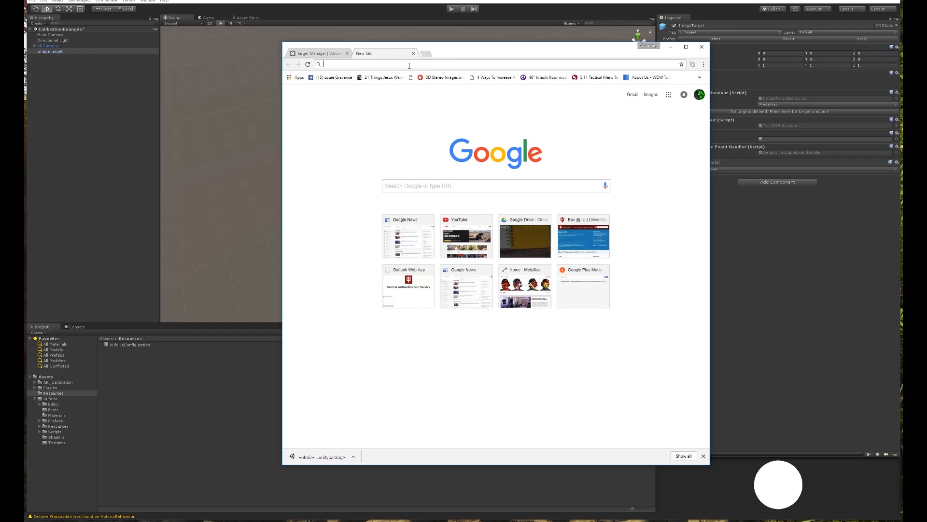
text(6.2)
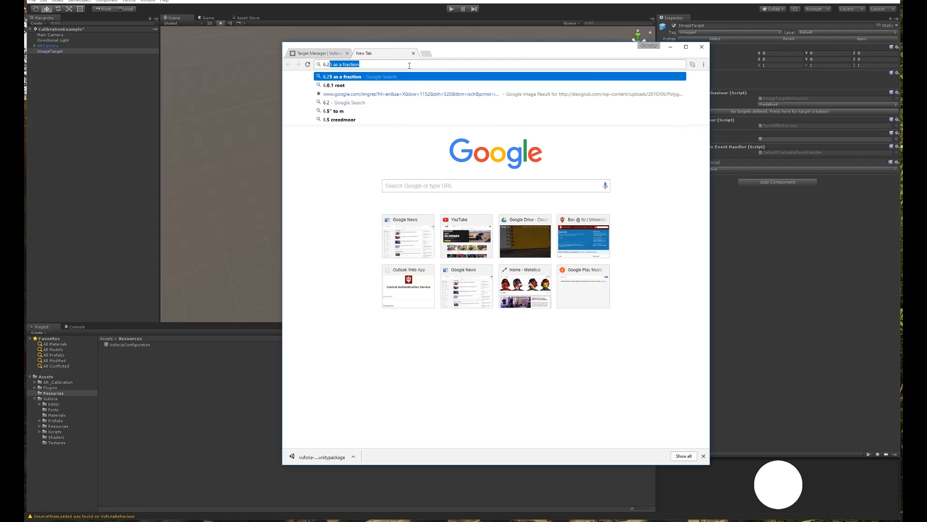
text(5)
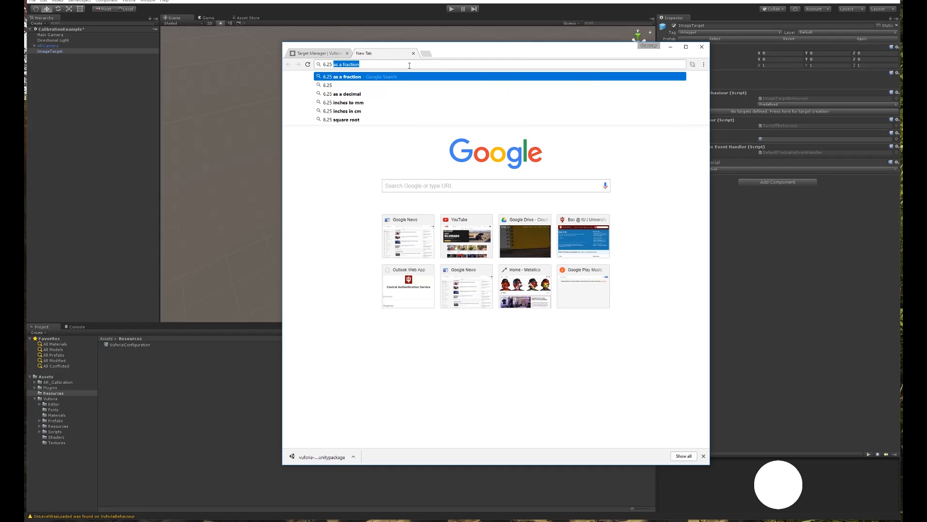
text( in to m)
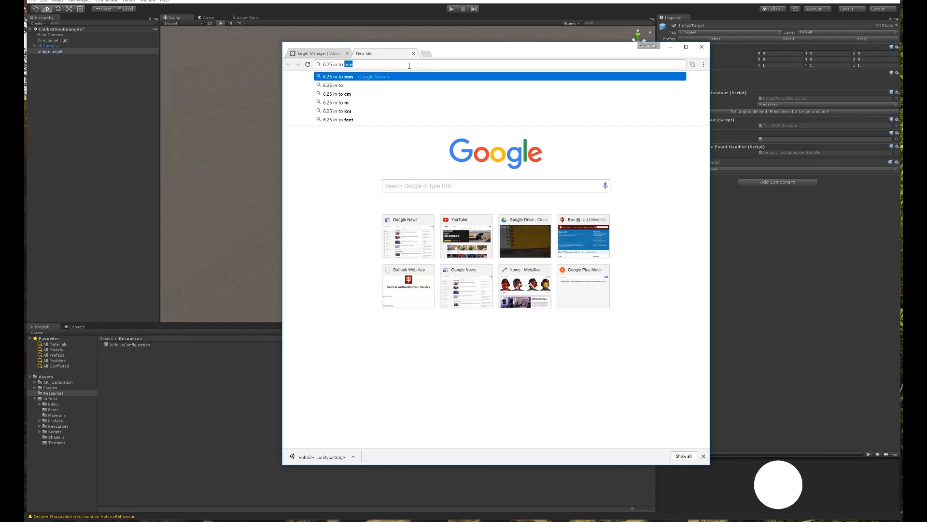
key(Return)
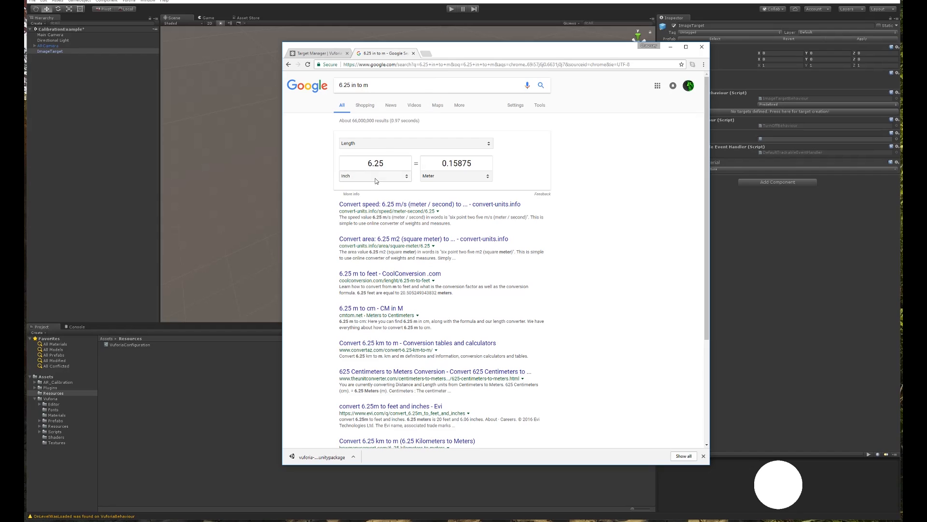
click(454, 167)
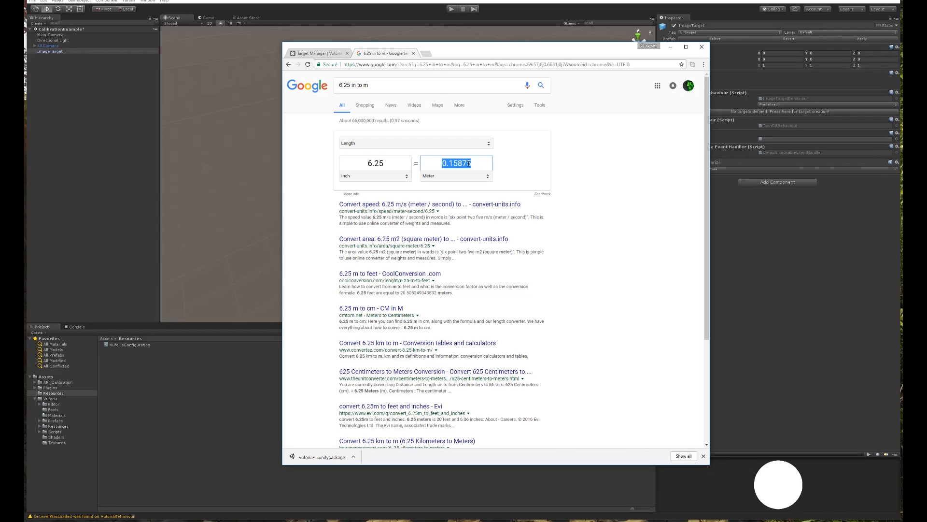
right_click(461, 163)
Paste 0.15875 as the width, add REcalibrateTARGET, and reload to see it Active.
click(483, 180)
click(319, 50)
right_click(442, 258)
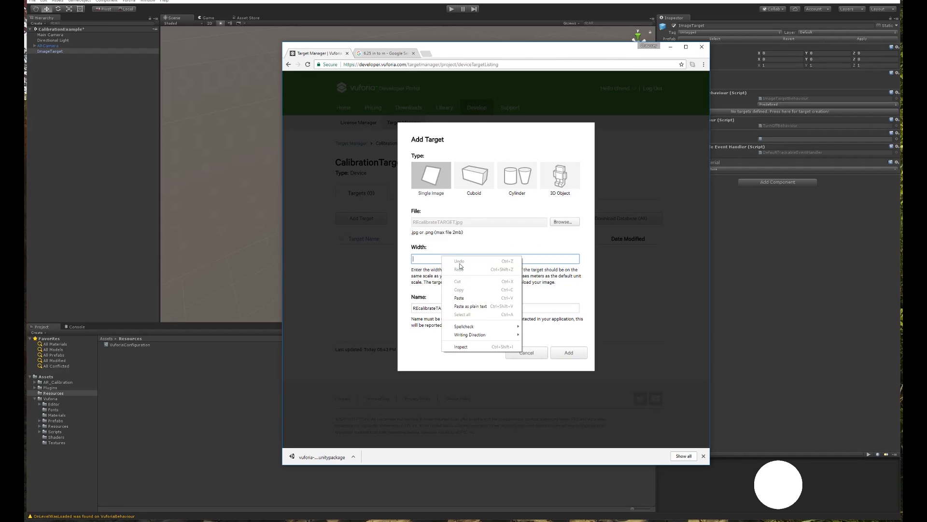
click(473, 298)
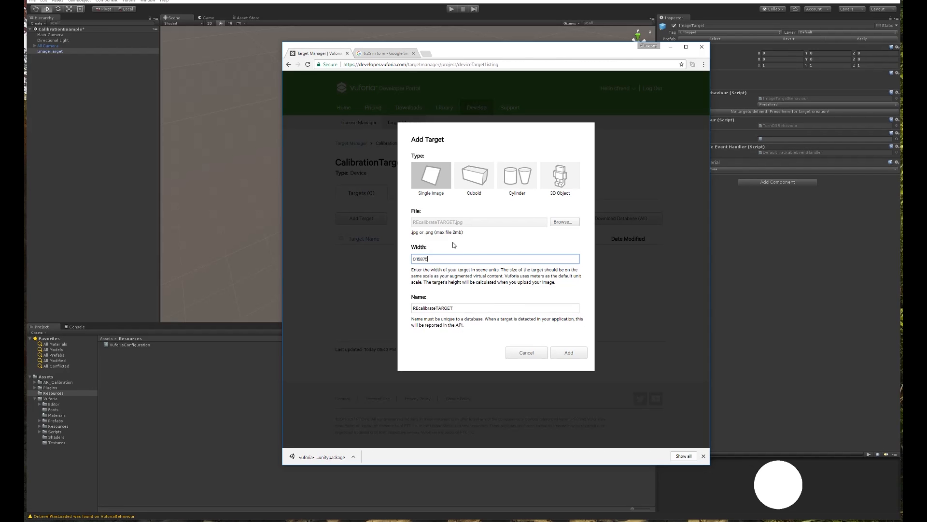
double_click(455, 307)
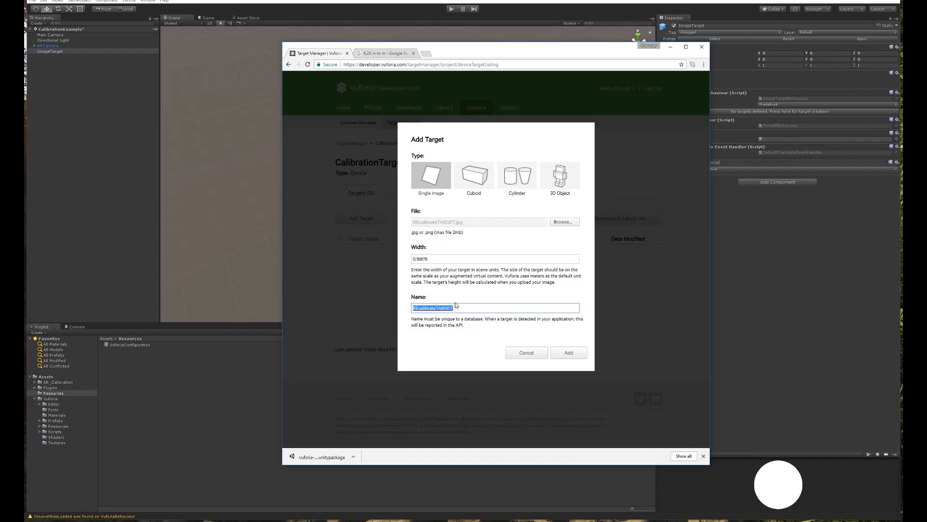
click(569, 353)
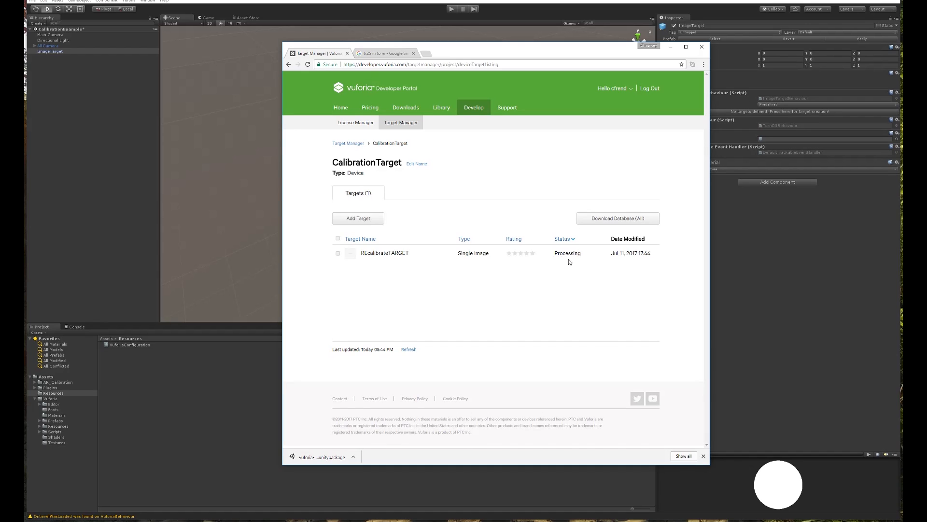
click(308, 66)
click(525, 114)
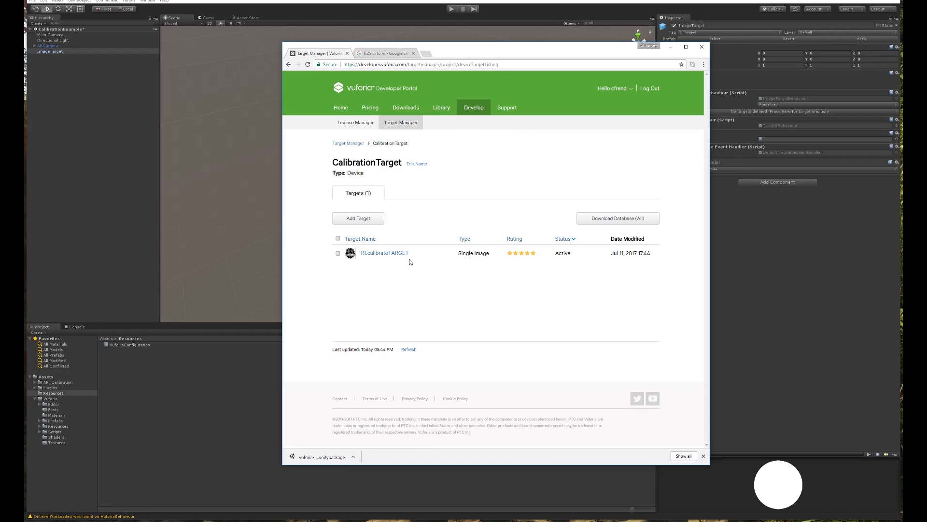
click(379, 255)
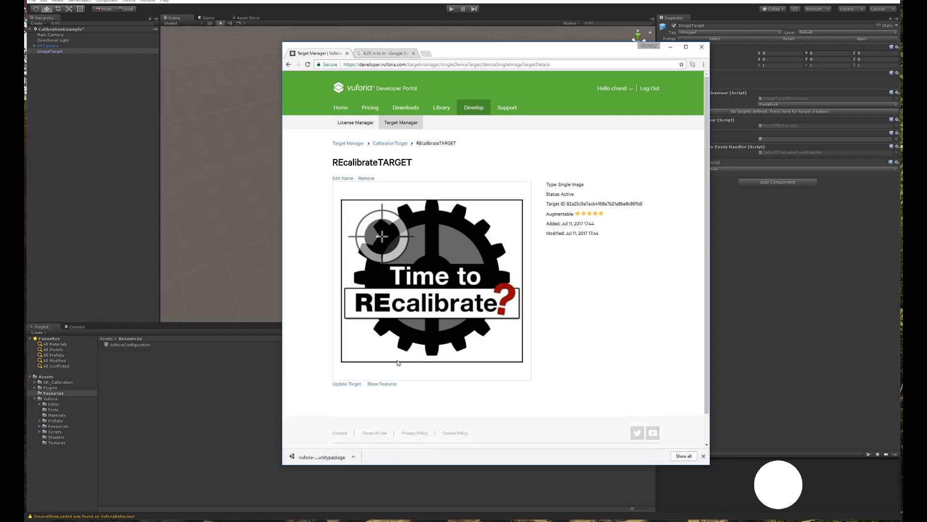
click(383, 384)
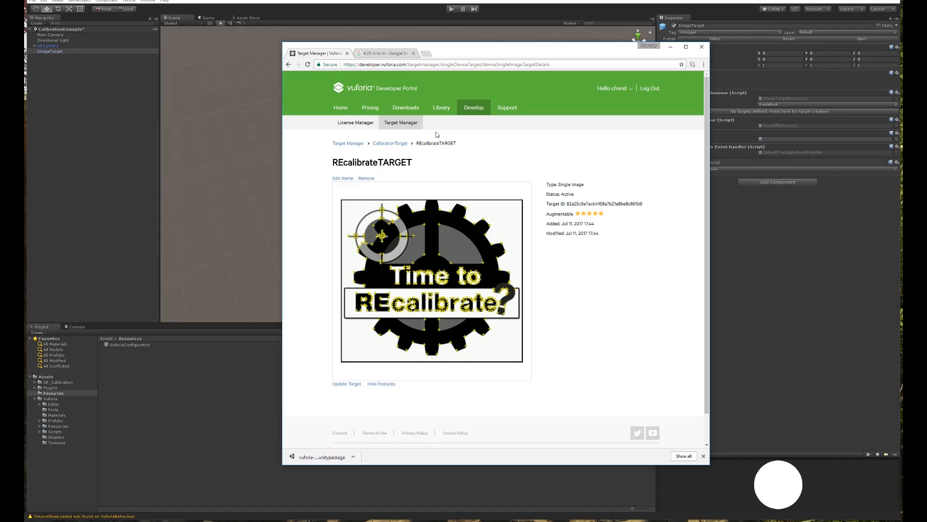
click(401, 123)
click(356, 236)
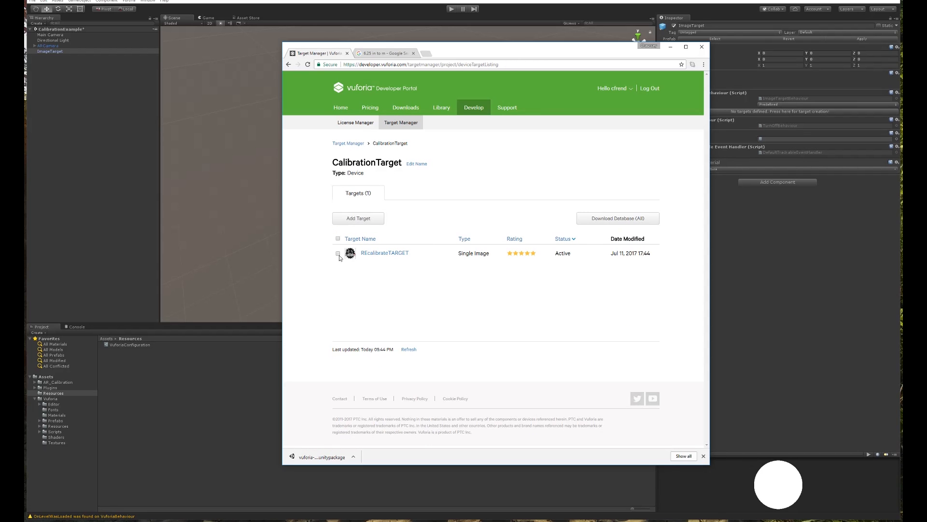
Download the database with REcalibrateTARGET for the Unity Editor platform, then switch back to Unity.
click(338, 254)
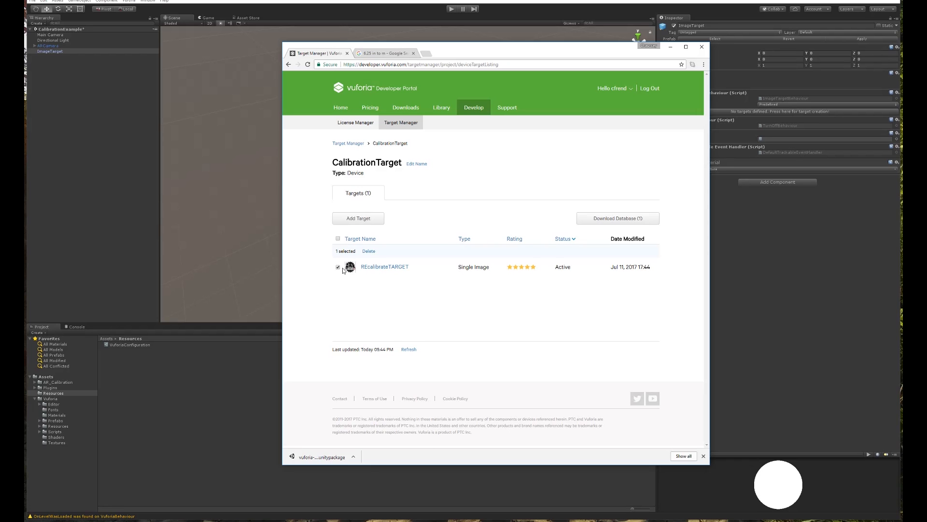
click(635, 219)
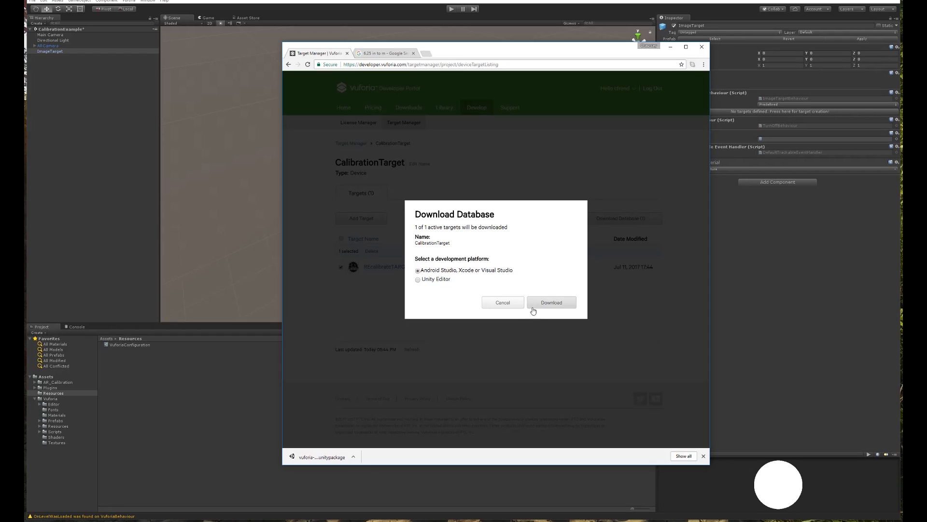
click(419, 280)
click(556, 305)
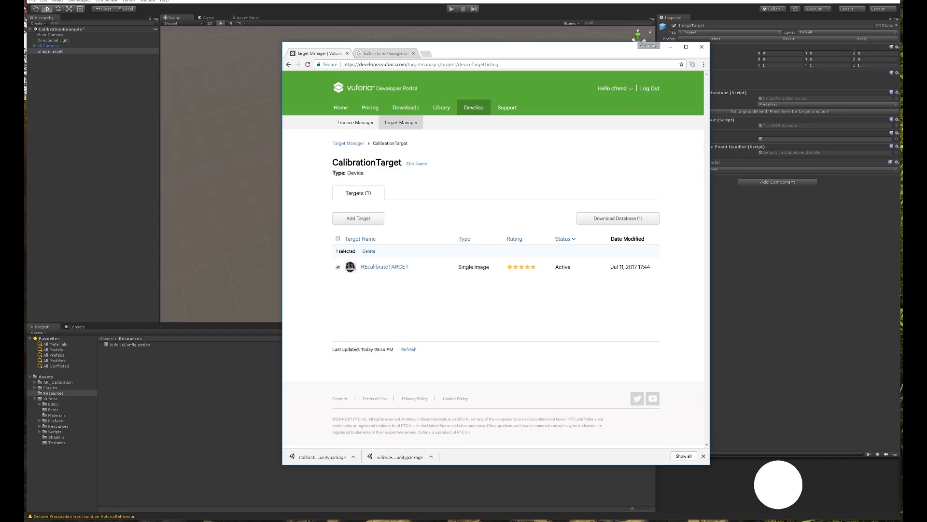
key(alt+Tab)
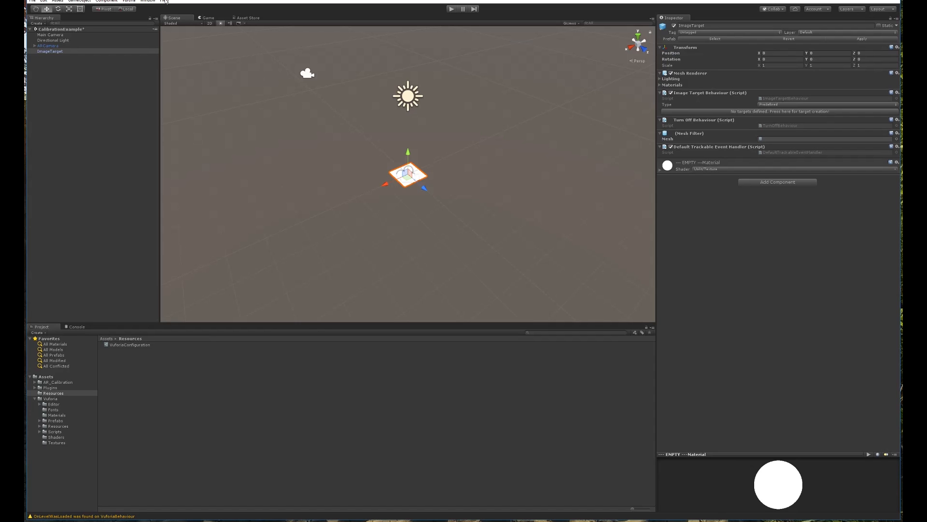
Import CalibrationTarget.unitypackage from Downloads as a custom package, including all its contents.
click(80, 78)
click(56, 52)
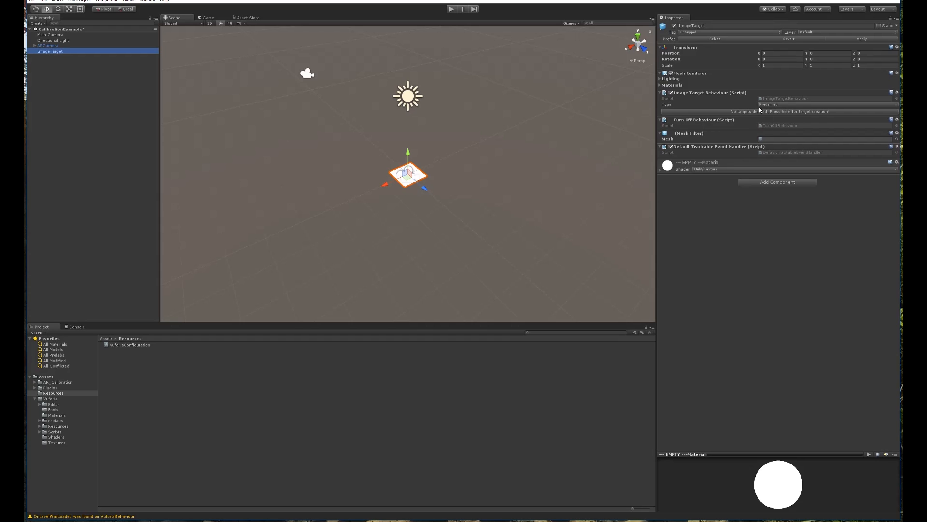
click(80, 1)
mouse_move(54, 1)
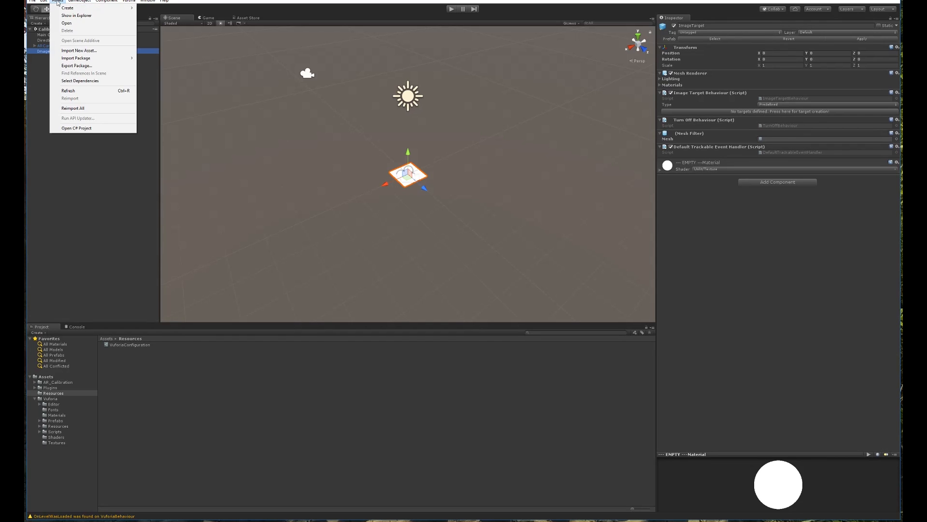
mouse_move(83, 58)
click(165, 58)
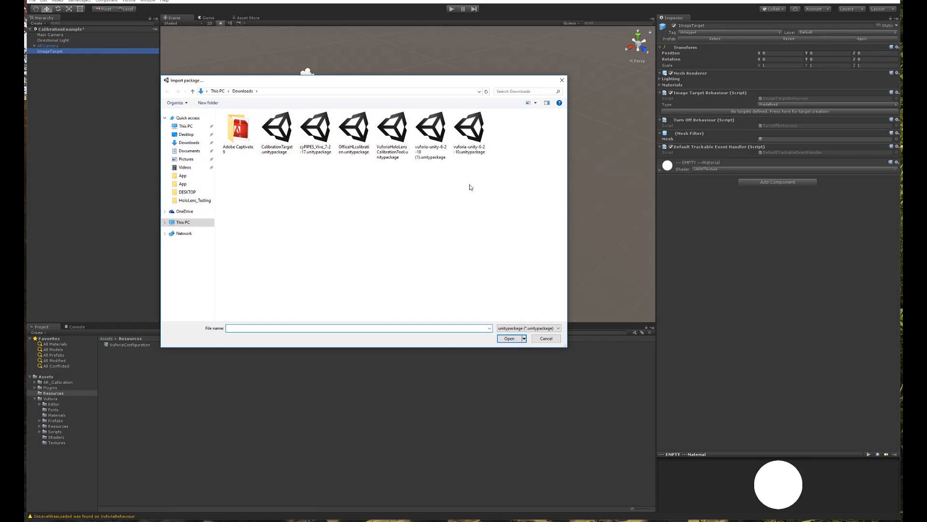
click(361, 130)
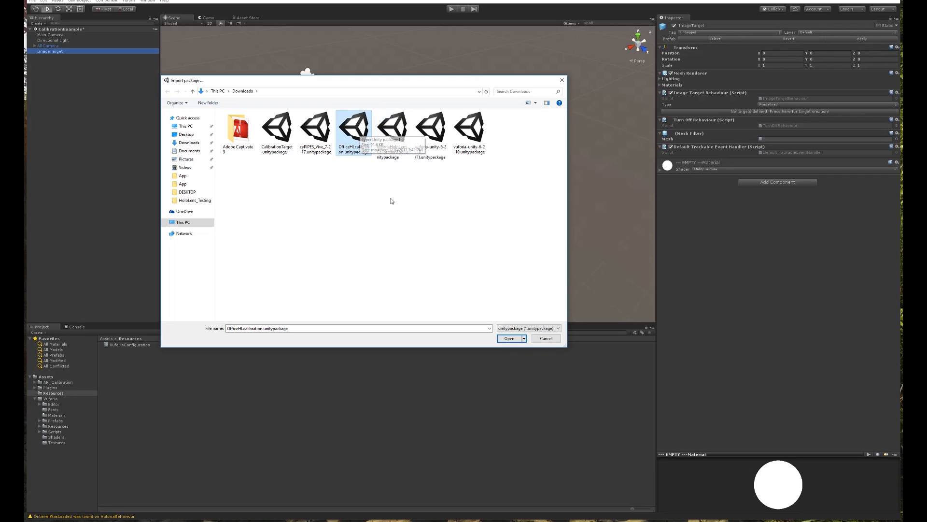
click(292, 133)
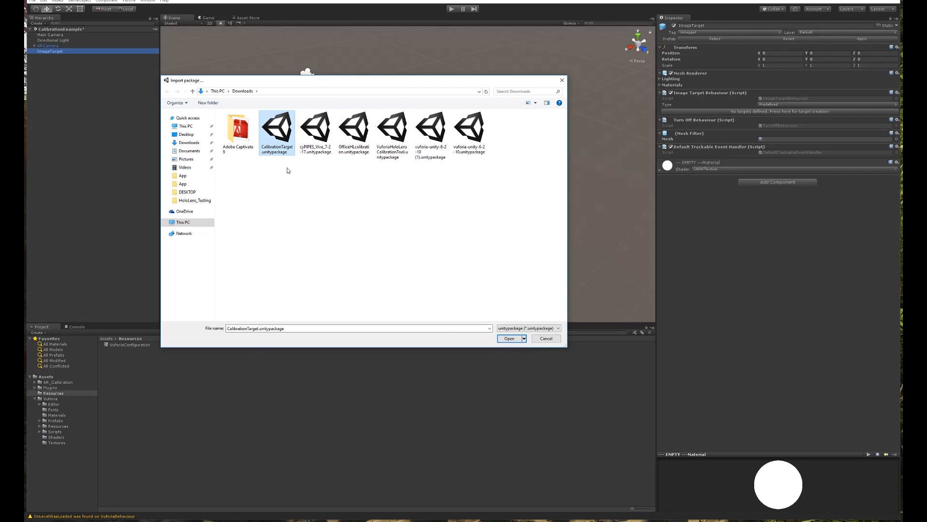
click(505, 339)
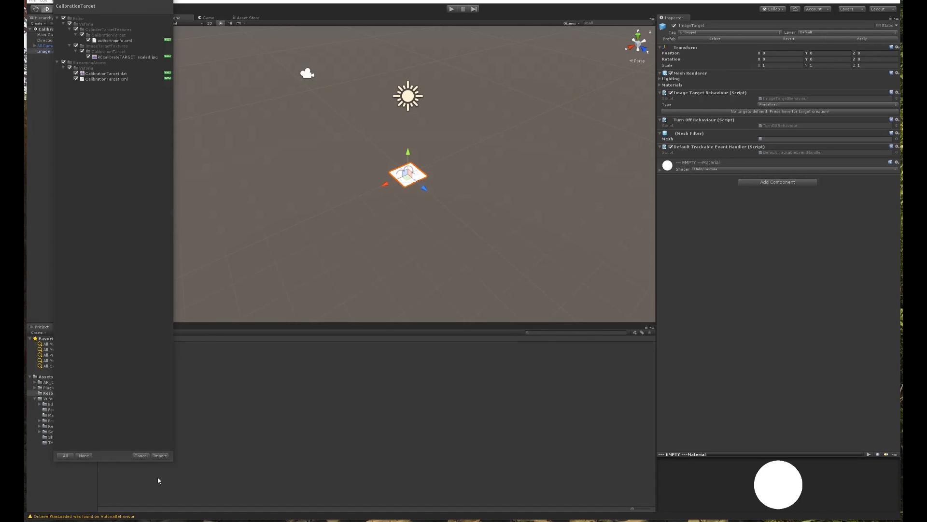
click(160, 456)
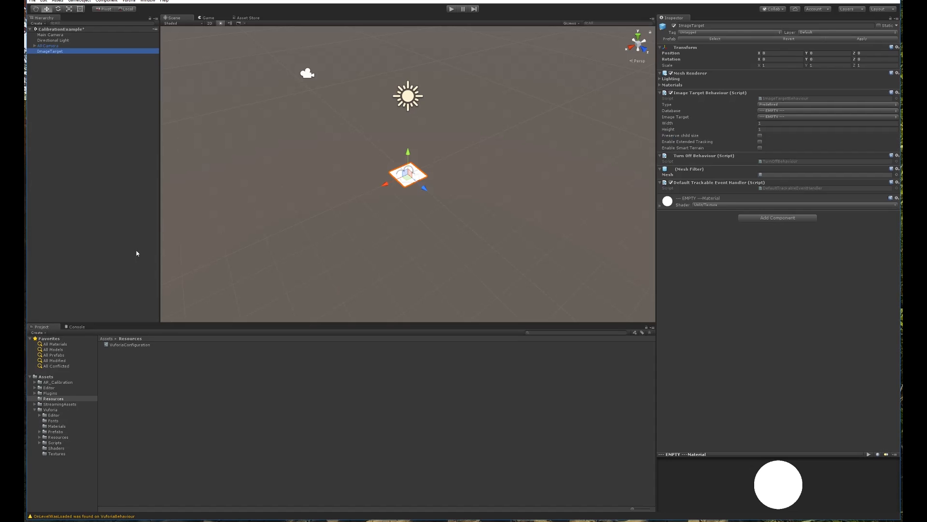
Point ImageTarget at the CalibrationTarget database and its REcalibrateTARGET image.
click(62, 52)
click(784, 111)
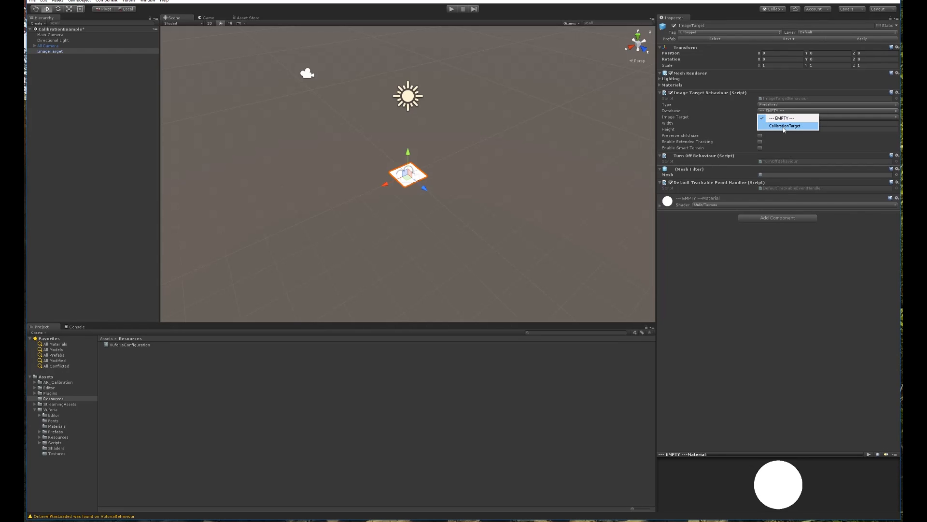
click(785, 125)
click(778, 117)
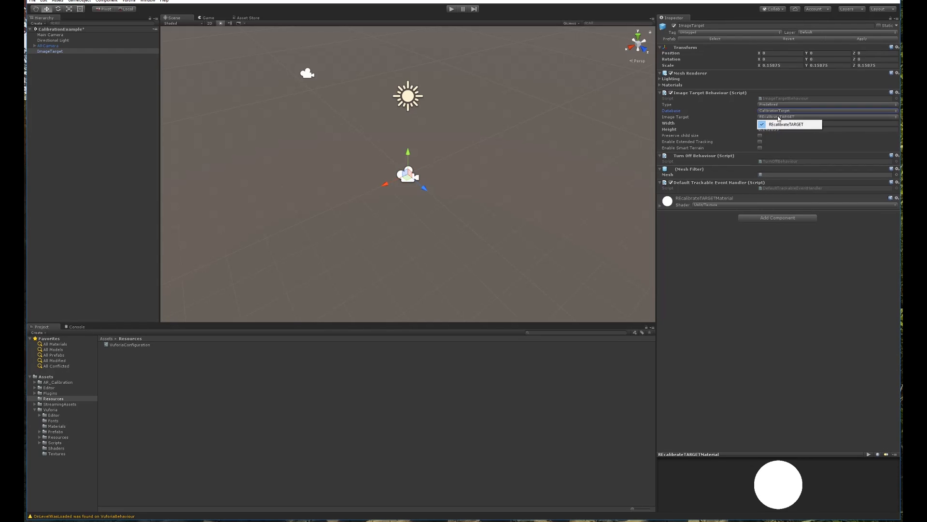
click(791, 124)
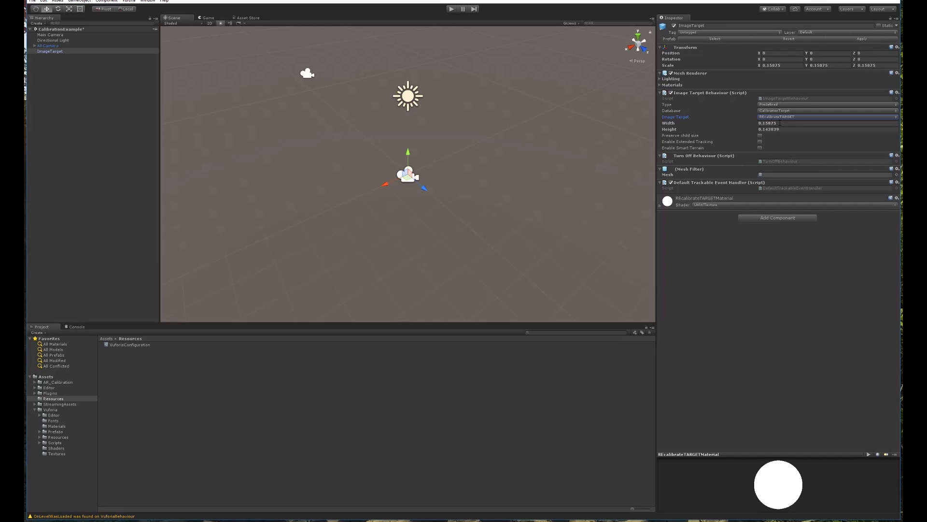
Check the 0.15875 width and 0.142039 height, enable Extended Tracking, then select ARCamera.
click(782, 129)
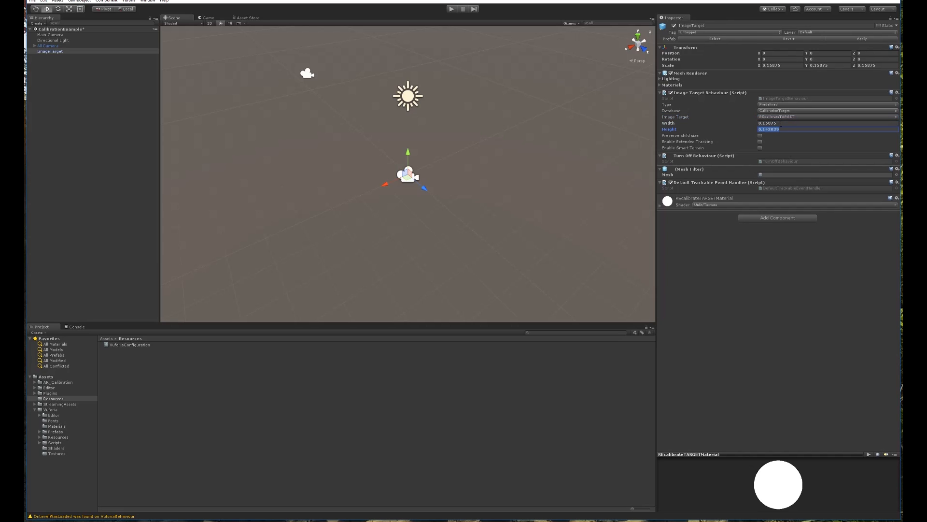
click(782, 123)
click(804, 271)
click(778, 125)
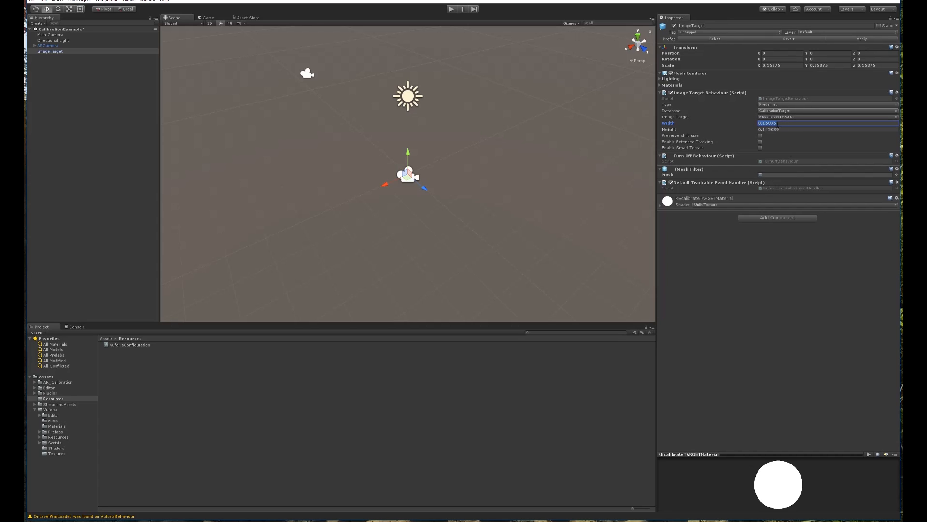
click(784, 129)
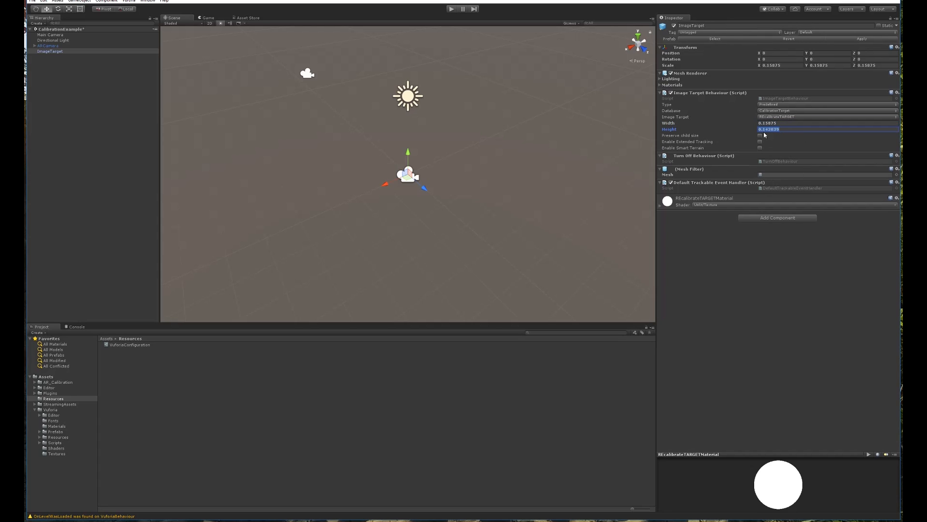
click(760, 268)
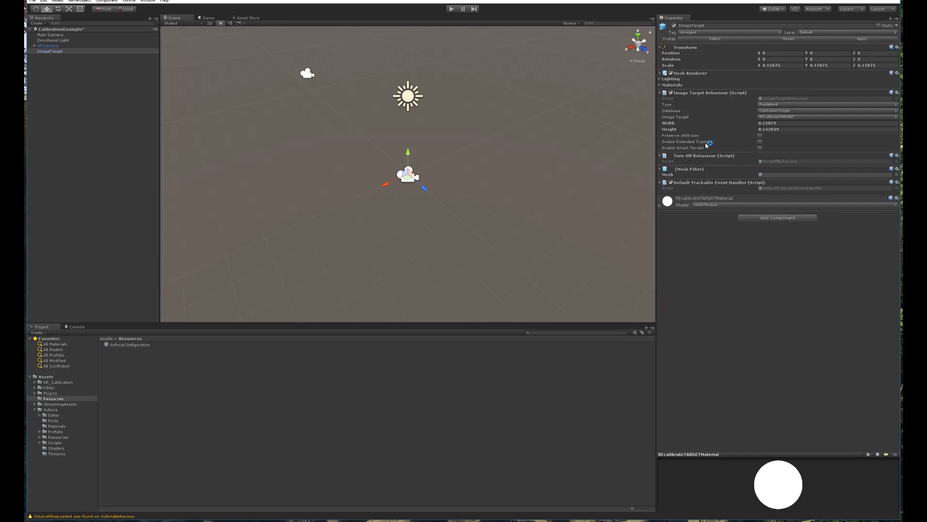
click(760, 142)
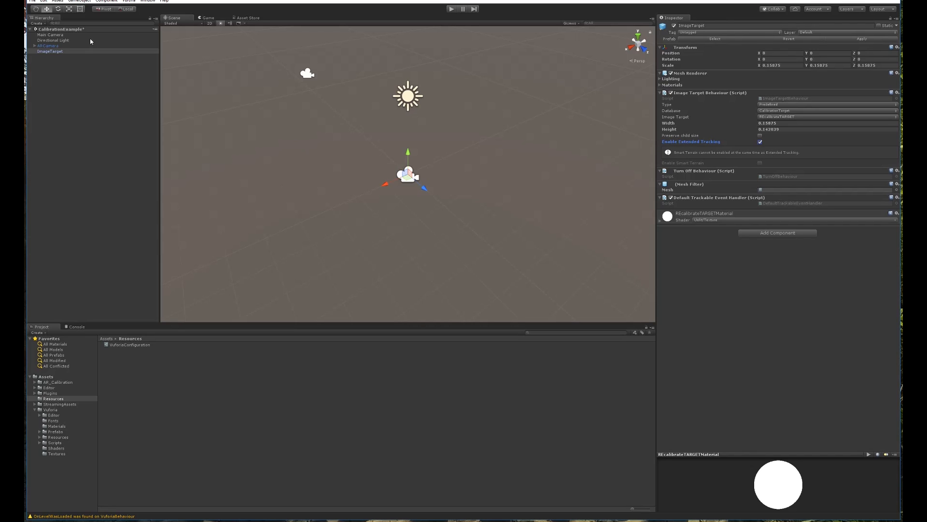
click(55, 46)
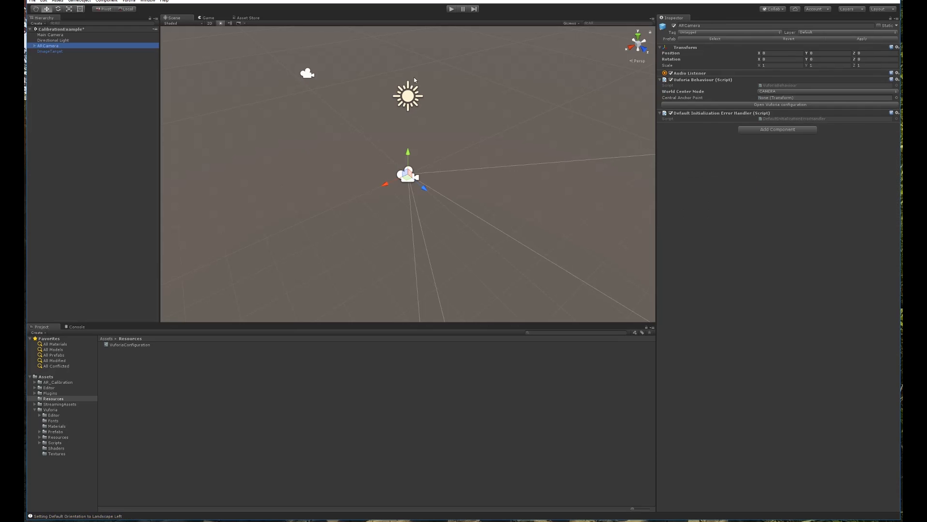
In the Vuforia configuration, tick Load and Activate for the CalibrationTarget database.
click(782, 105)
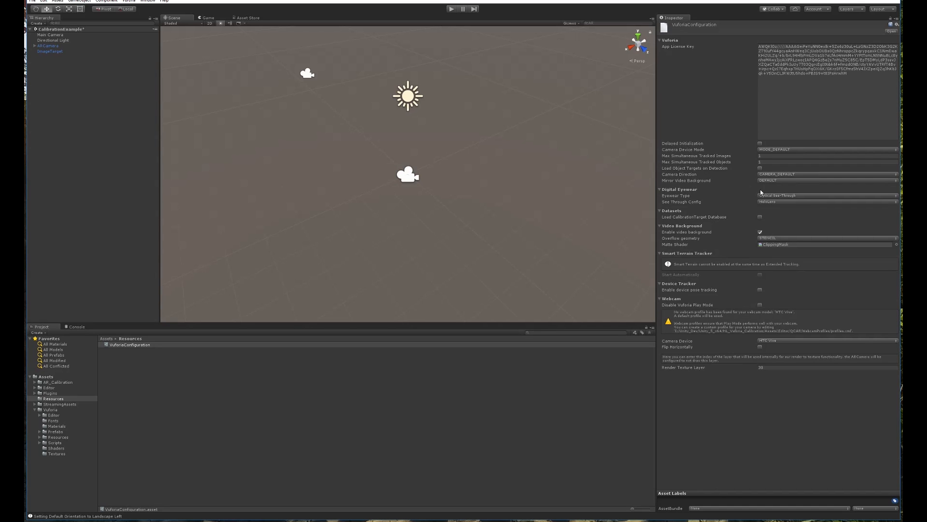
click(759, 218)
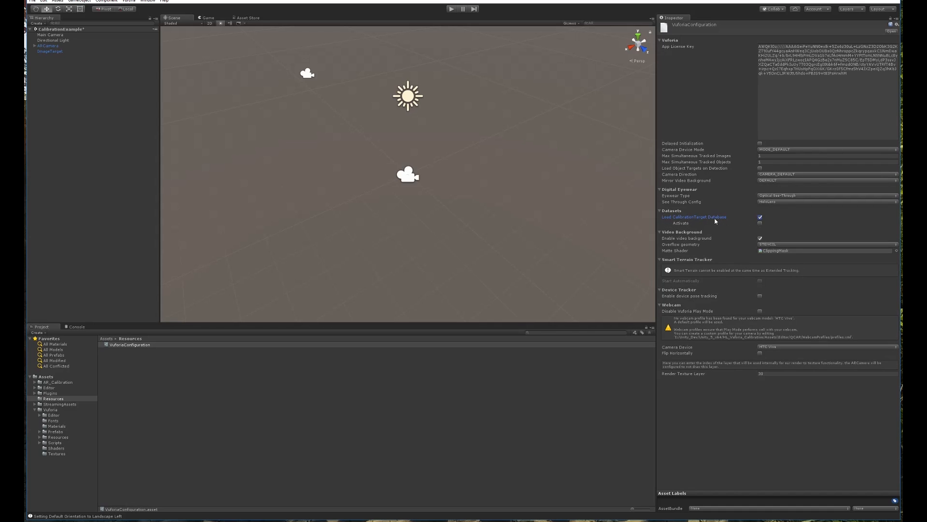
click(760, 224)
click(138, 116)
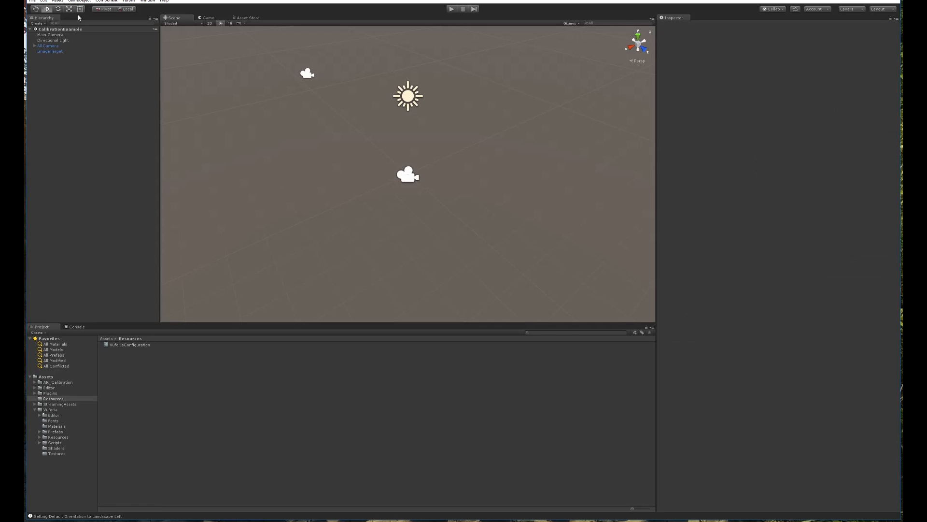
Set Main Camera's Y position to 0 and reset its Transform to 0,0,0.
click(61, 36)
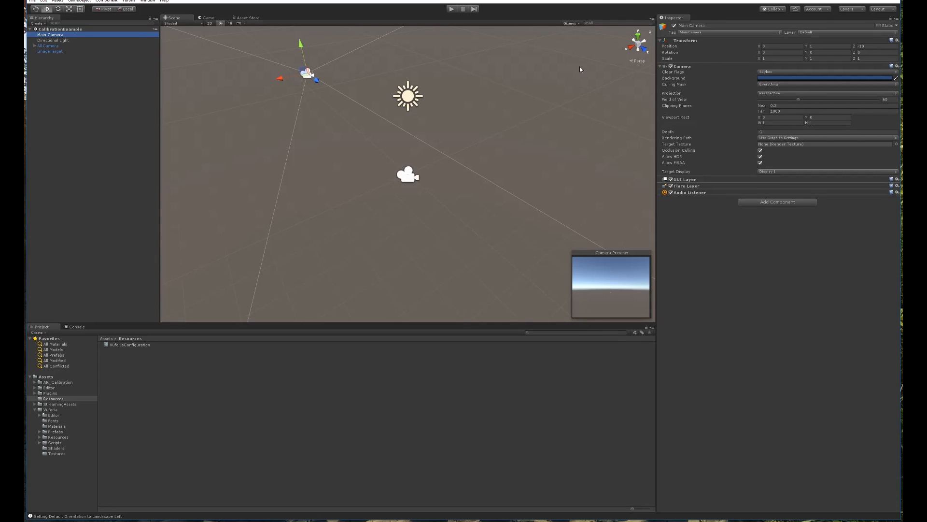
click(829, 46)
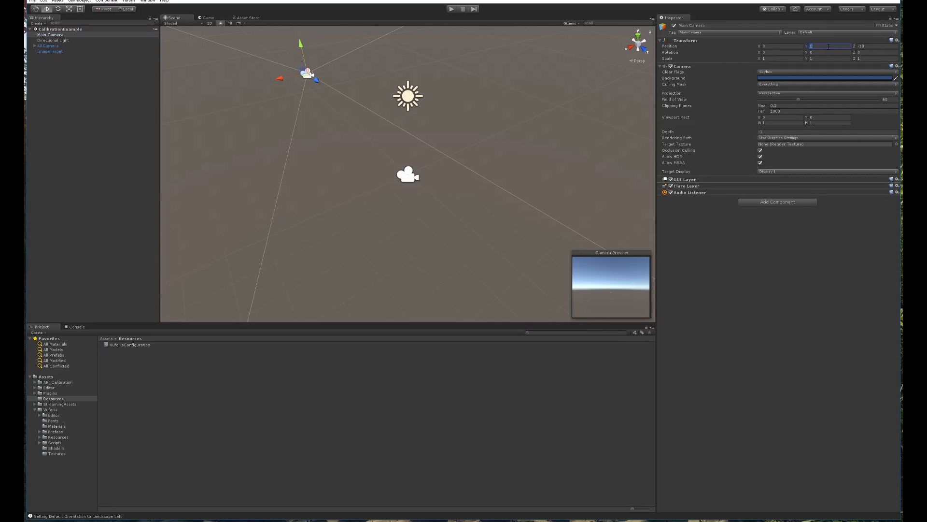
text(0)
right_click(693, 41)
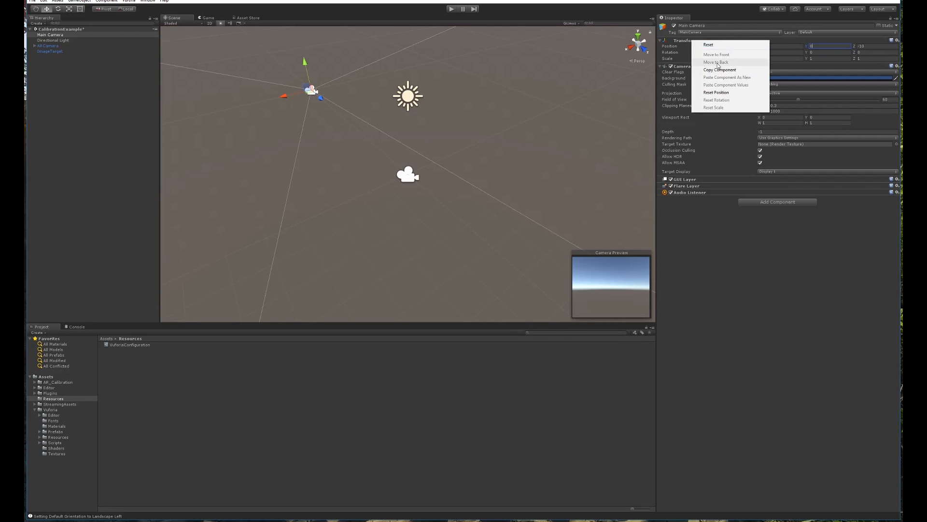
click(723, 47)
right_click(688, 41)
click(704, 47)
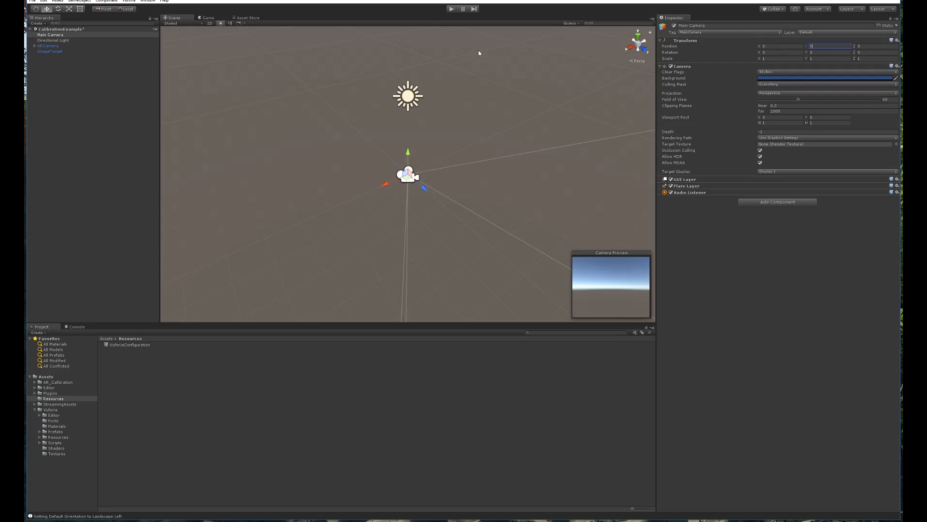
Shrink the 3D gizmo icons, then orbit the Scene view and reselect Main Camera.
click(571, 23)
drag(627, 34, 618, 33)
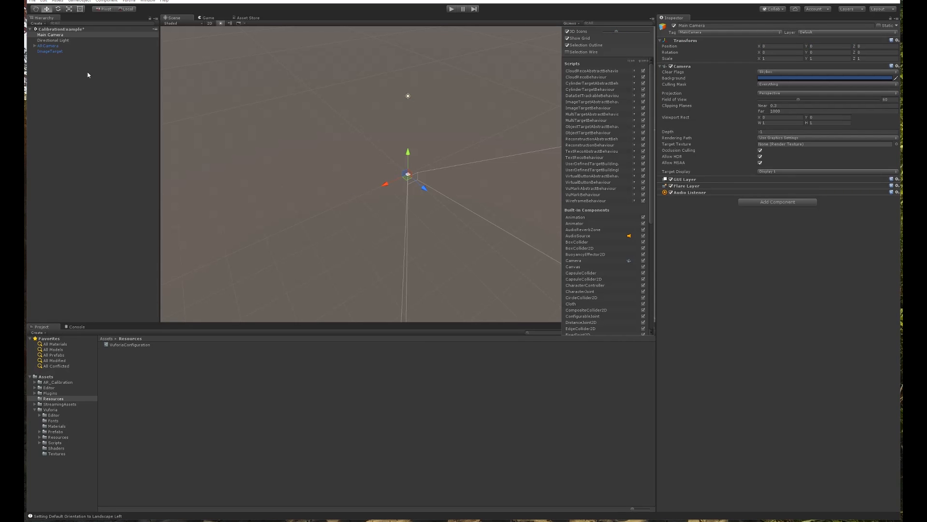
click(120, 75)
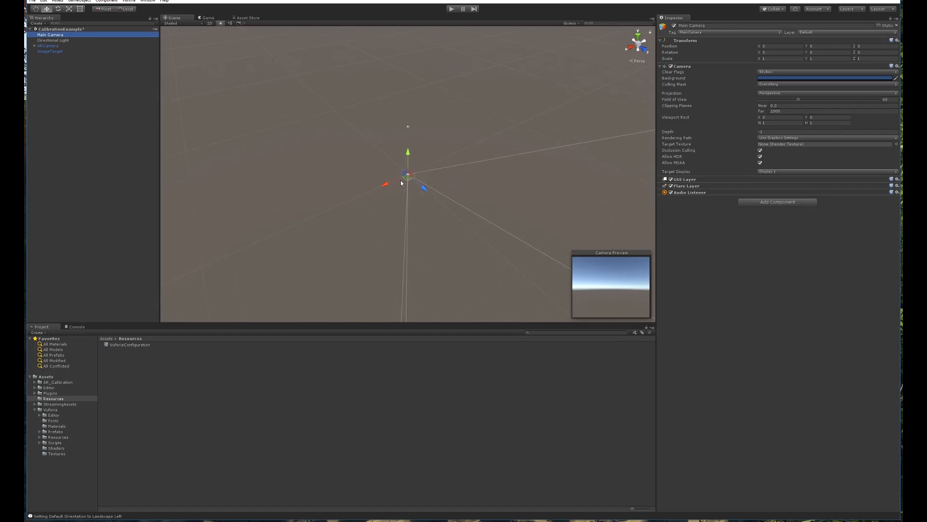
scroll(408, 182, up, 5)
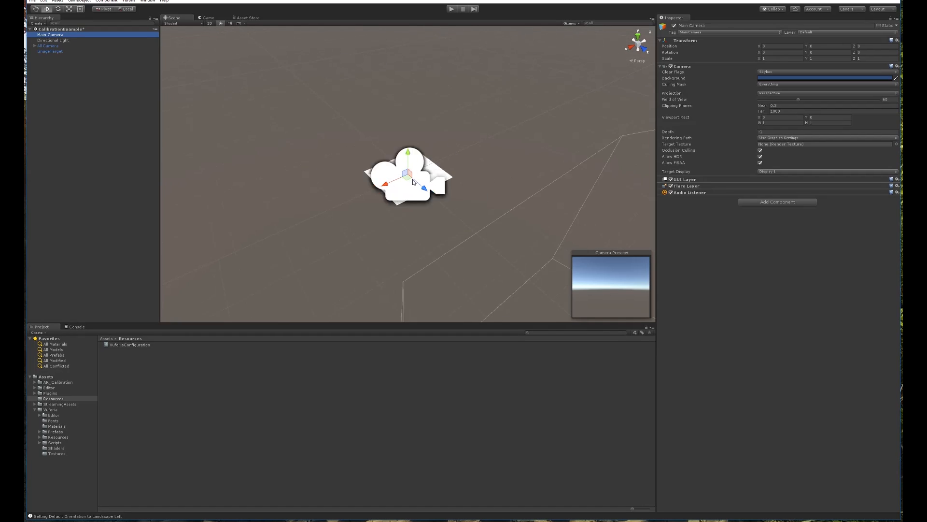
scroll(413, 182, up, 2)
alt+drag(408, 183, 463, 164)
click(464, 143)
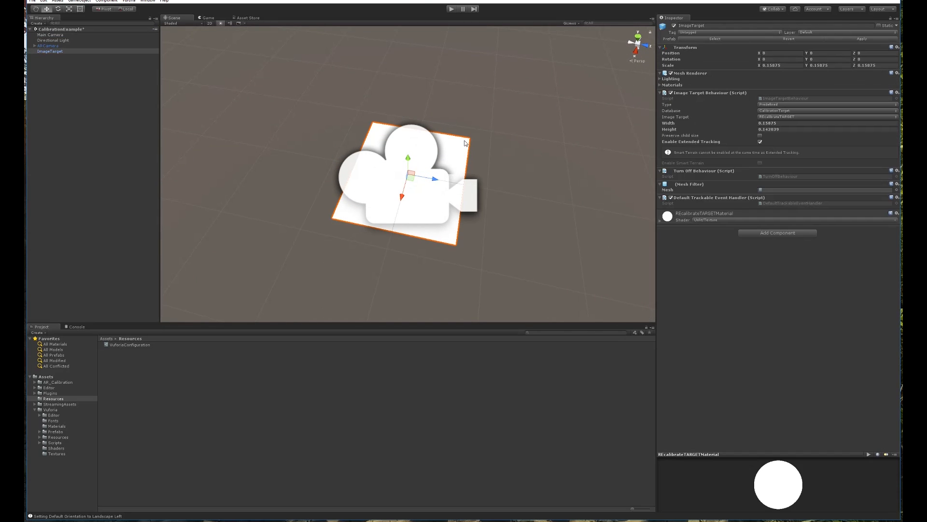
click(418, 146)
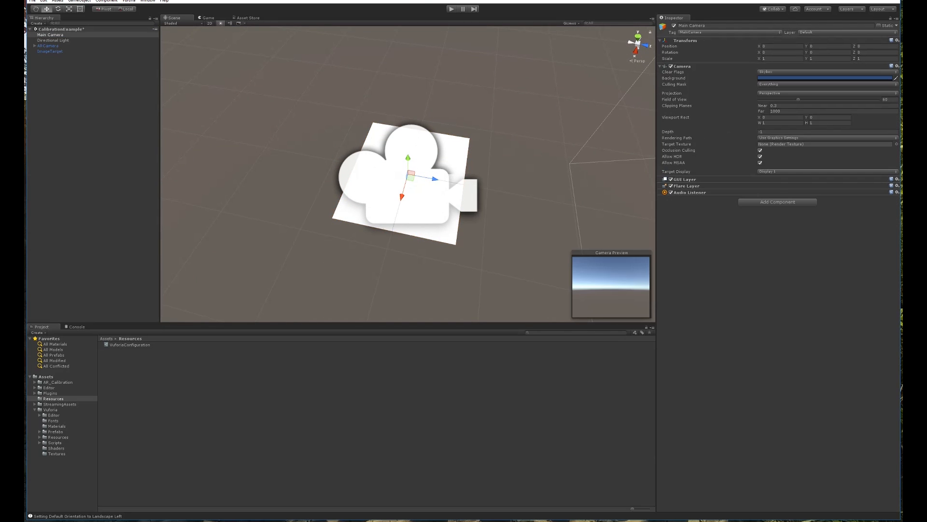
click(58, 36)
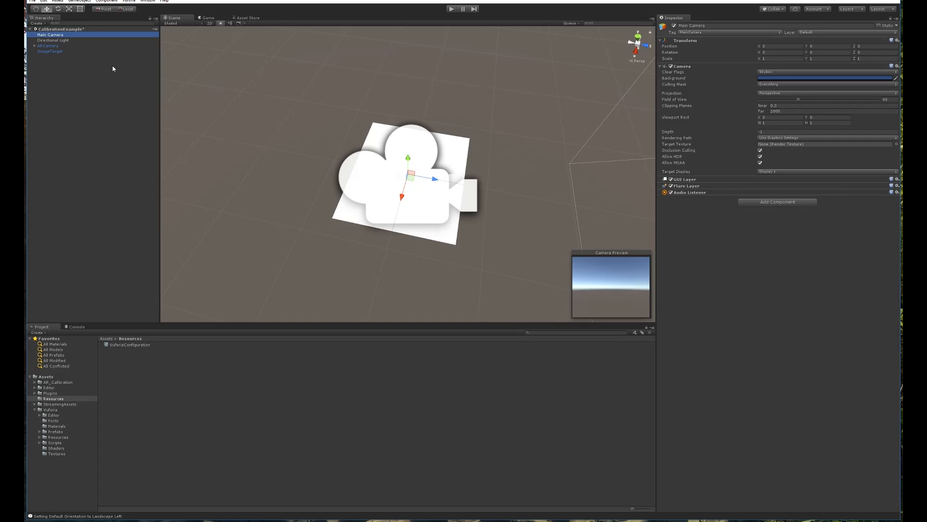
Set Main Camera's Clear Flags to Solid Color with a black Background.
click(114, 98)
click(51, 37)
click(796, 72)
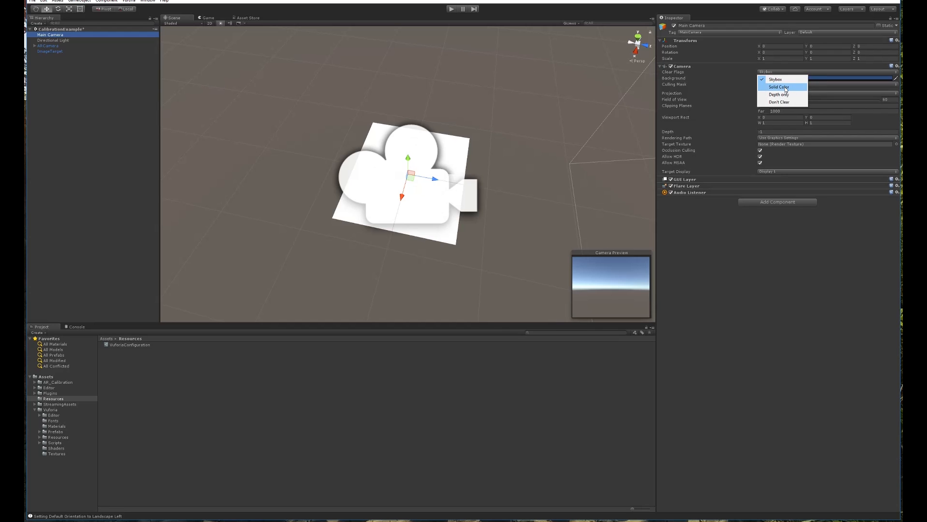
click(785, 88)
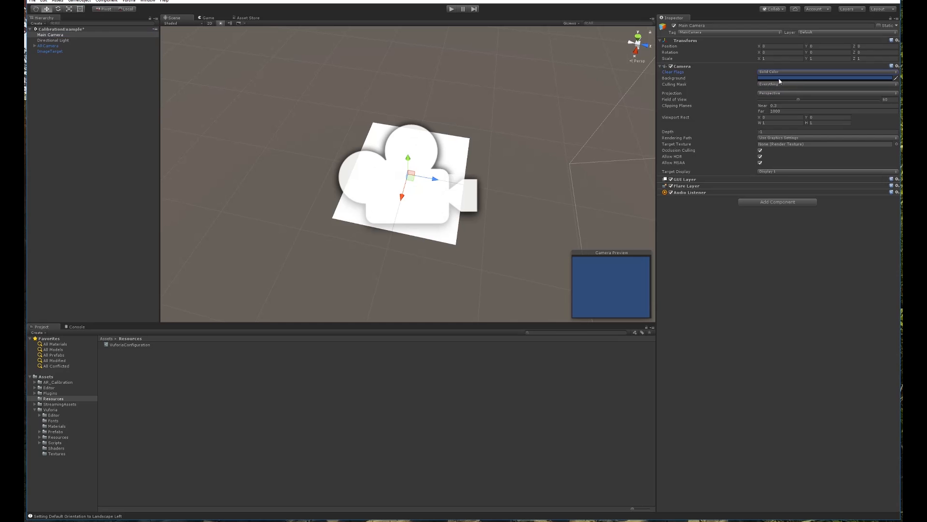
click(779, 79)
drag(89, 0, 566, 63)
drag(544, 121, 562, 152)
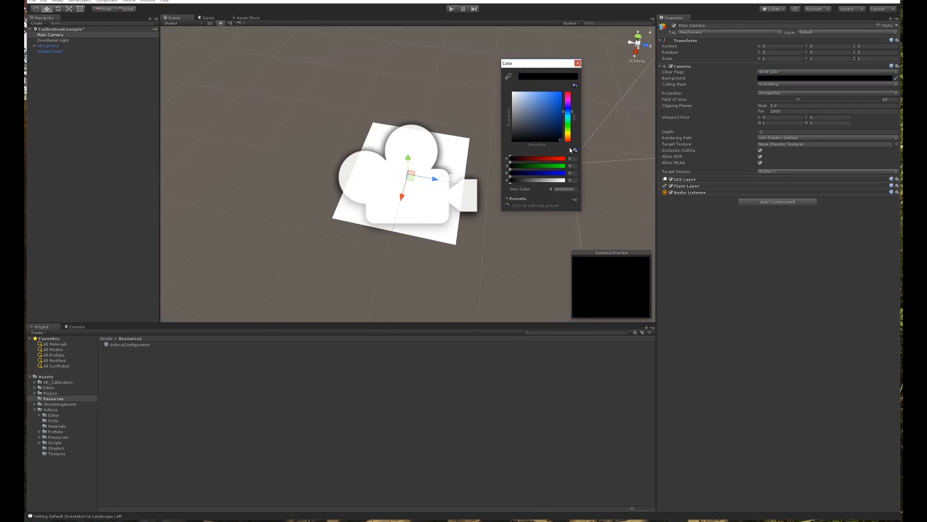
click(578, 63)
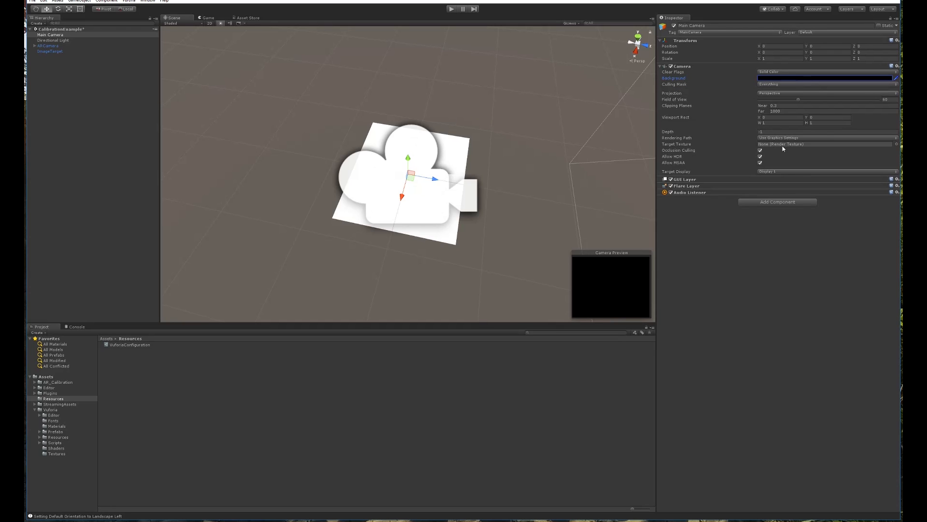
click(120, 87)
Drag Main Camera into the Central Anchor Point field of ARCamera's Vuforia Behaviour.
click(48, 46)
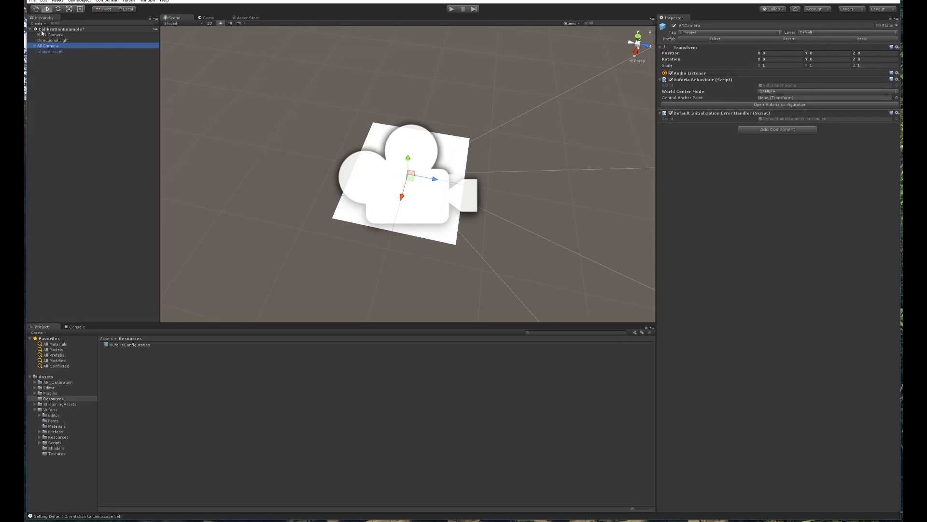
drag(49, 35, 770, 100)
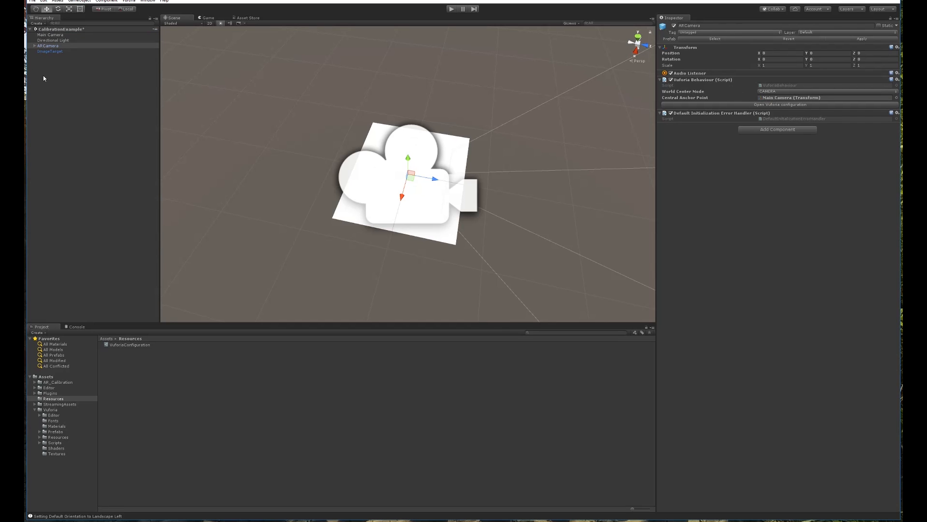
click(46, 46)
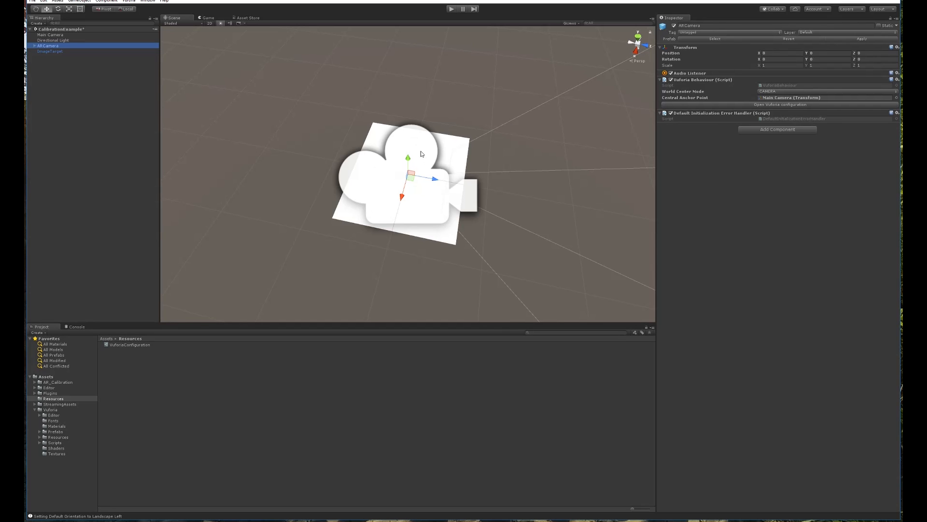
click(797, 98)
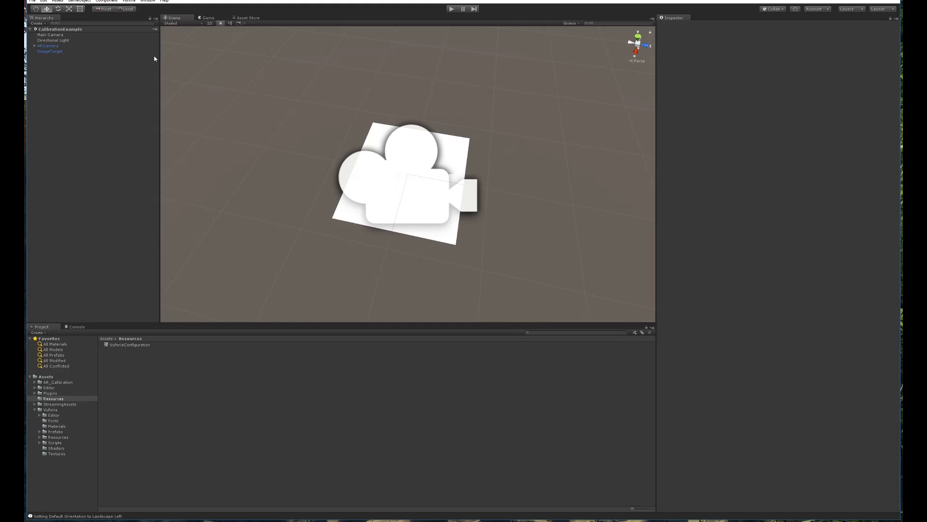
Drag Calibration_Marks from Assets/AR_Calibration/Prefabs into the Hierarchy and orbit to view it.
click(51, 52)
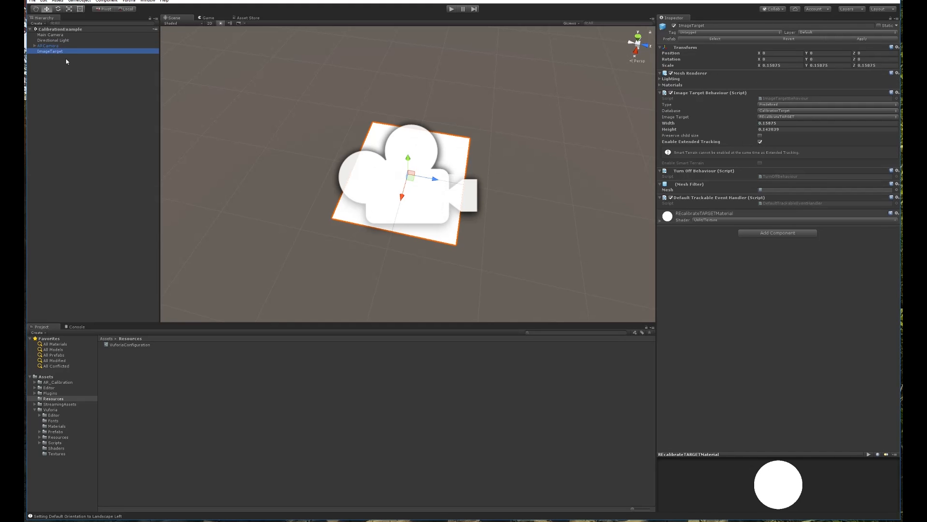
click(85, 85)
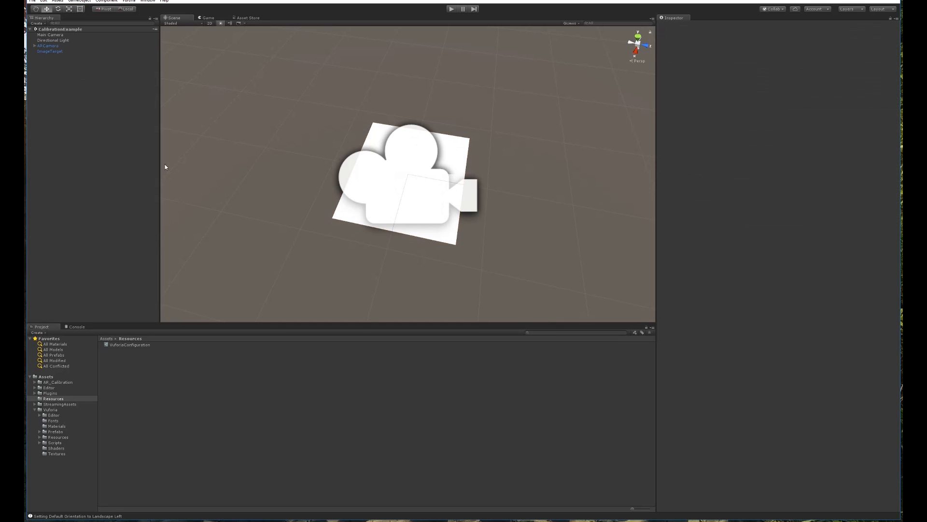
click(50, 377)
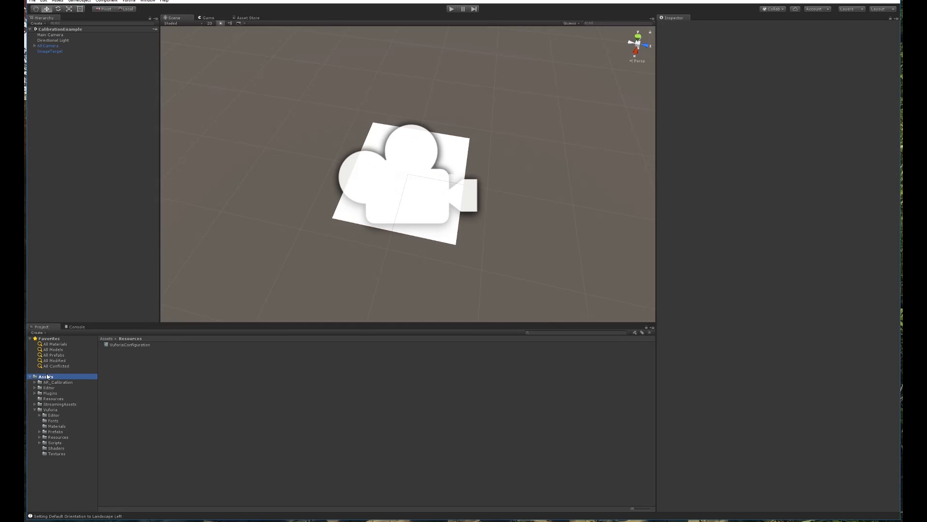
double_click(119, 345)
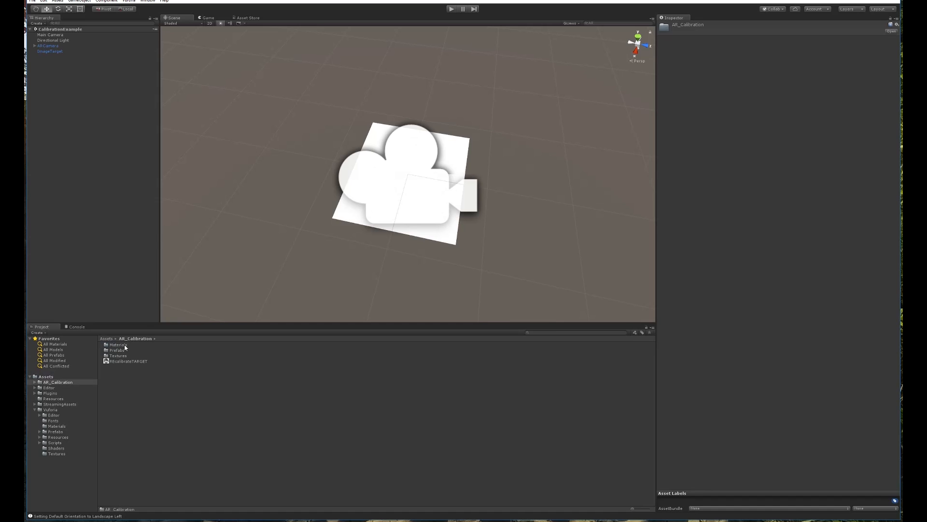
double_click(117, 350)
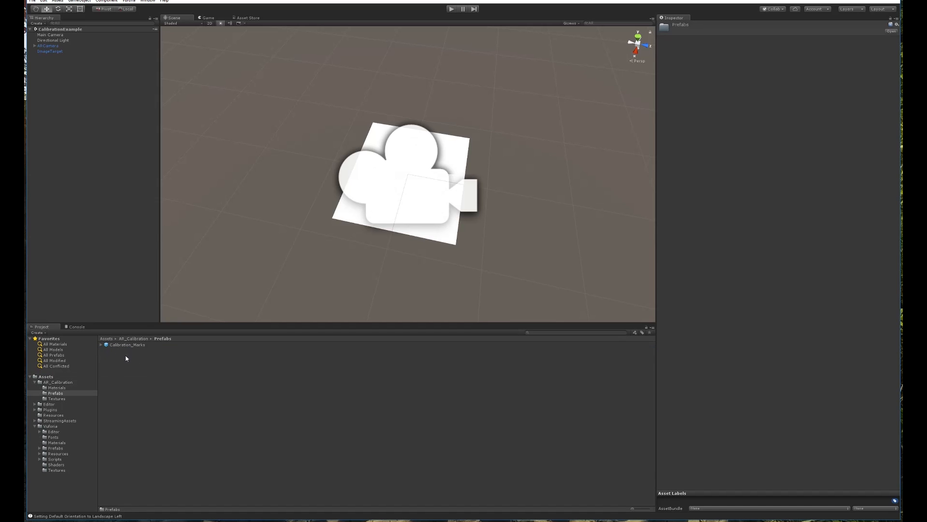
click(133, 346)
drag(133, 346, 85, 142)
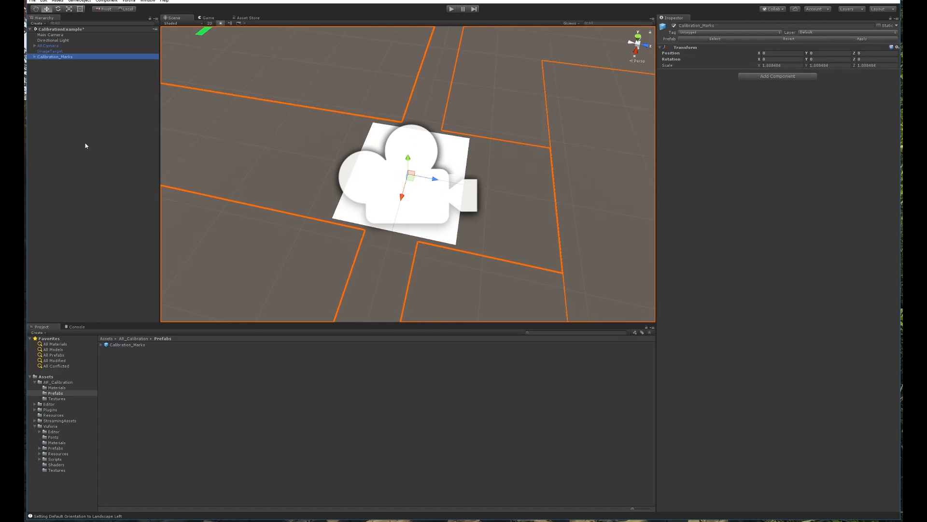
scroll(448, 145, down, 5)
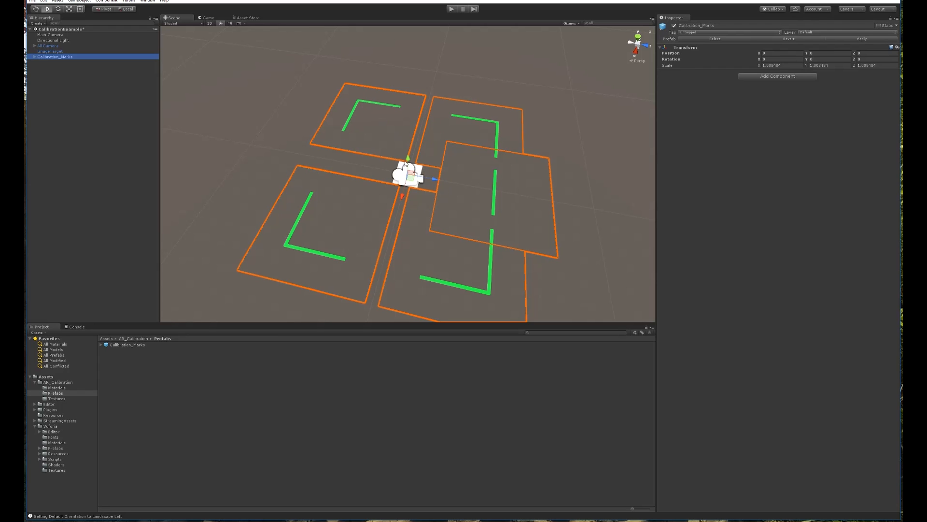
alt+drag(399, 181, 457, 182)
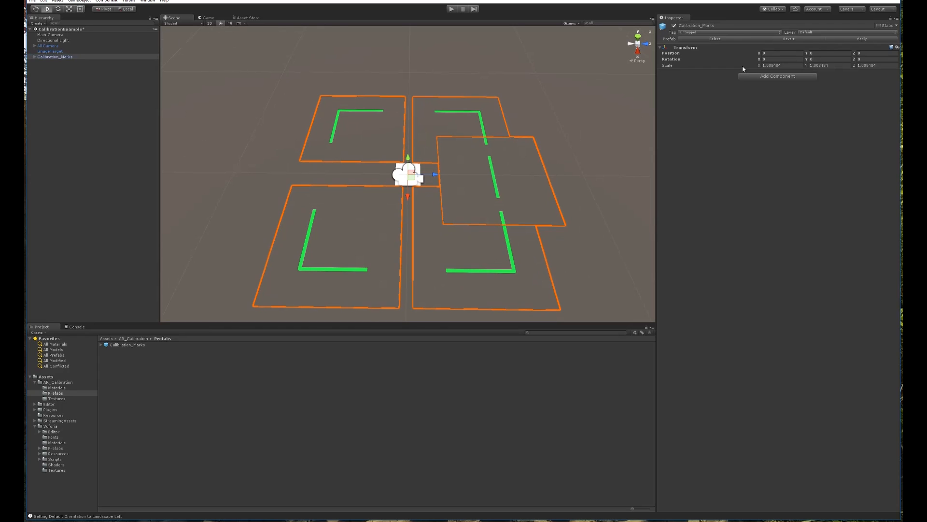
click(188, 75)
click(53, 56)
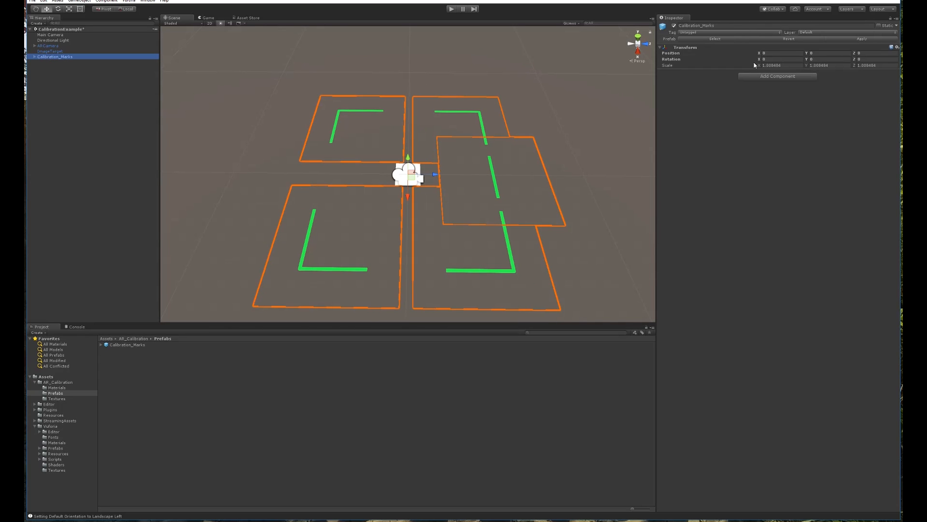
key(e)
key(r)
drag(408, 176, 400, 175)
scroll(413, 178, up, 4)
scroll(414, 178, down, 1)
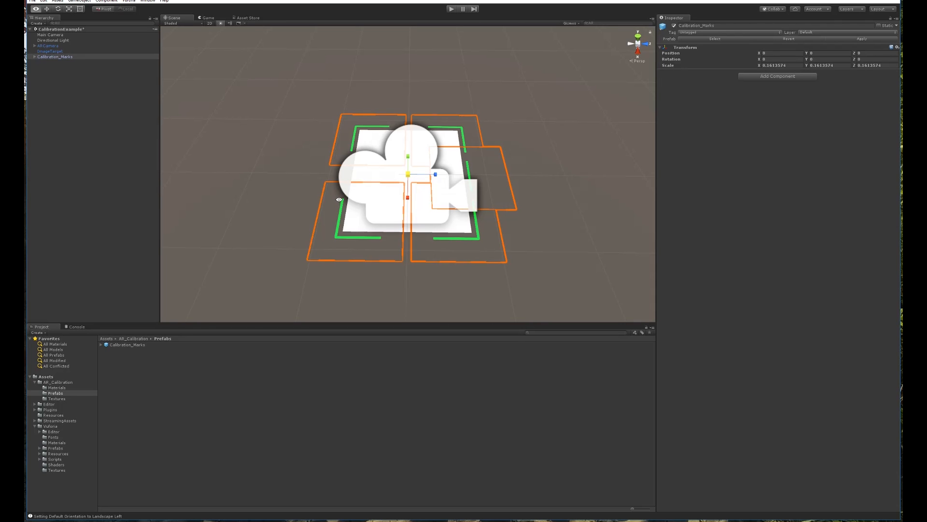
alt+drag(476, 193, 508, 245)
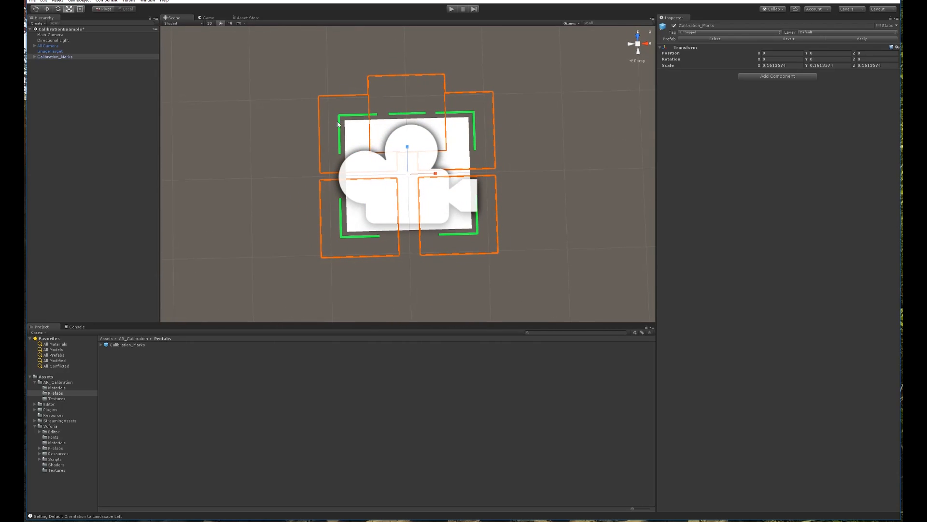
alt+drag(407, 237, 397, 216)
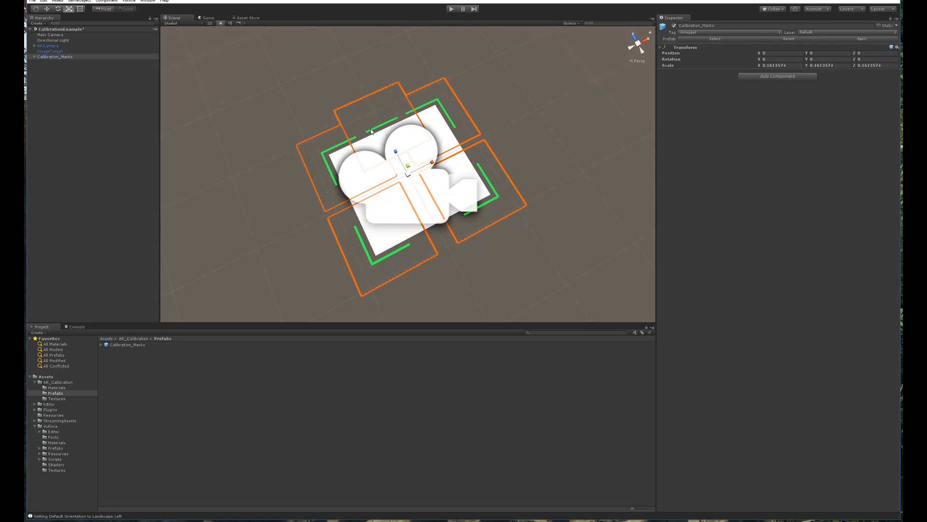
alt+drag(404, 129, 274, 134)
key(e)
drag(432, 190, 456, 198)
key(w)
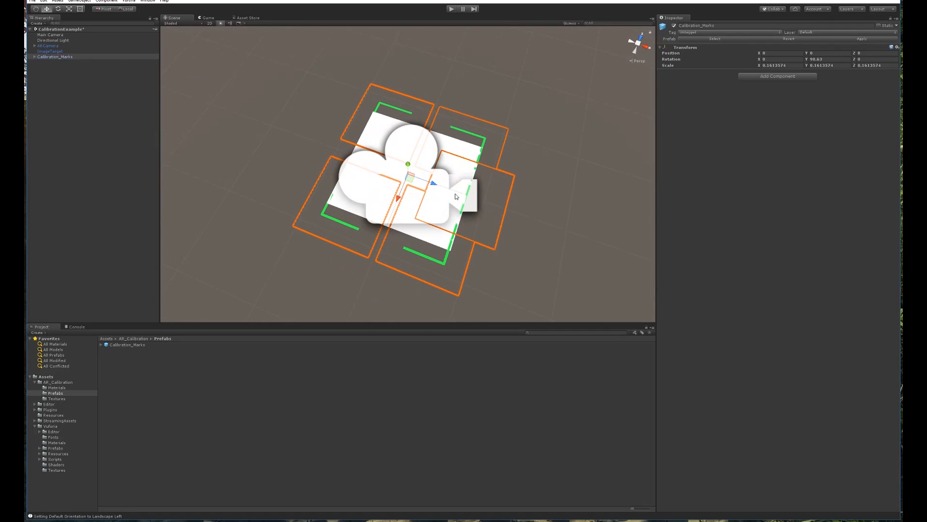
key(ctrl+z)
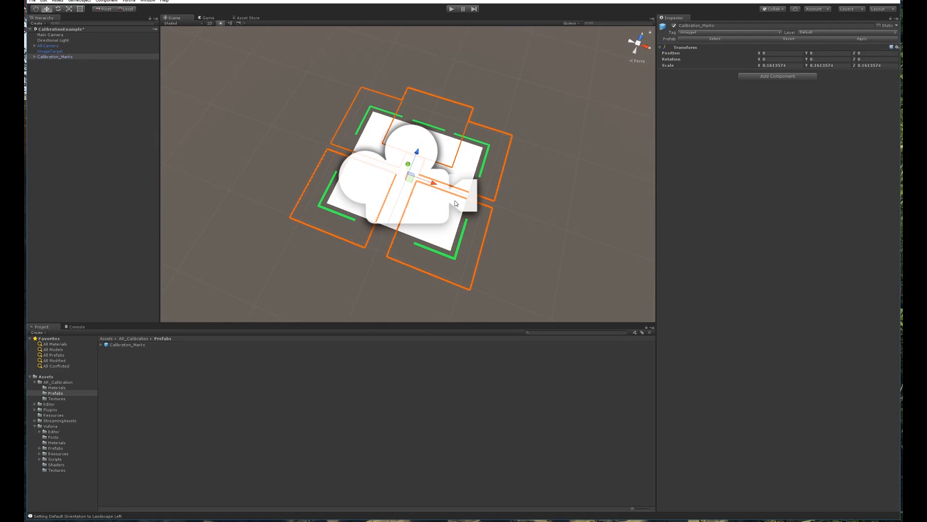
alt+drag(436, 151, 460, 141)
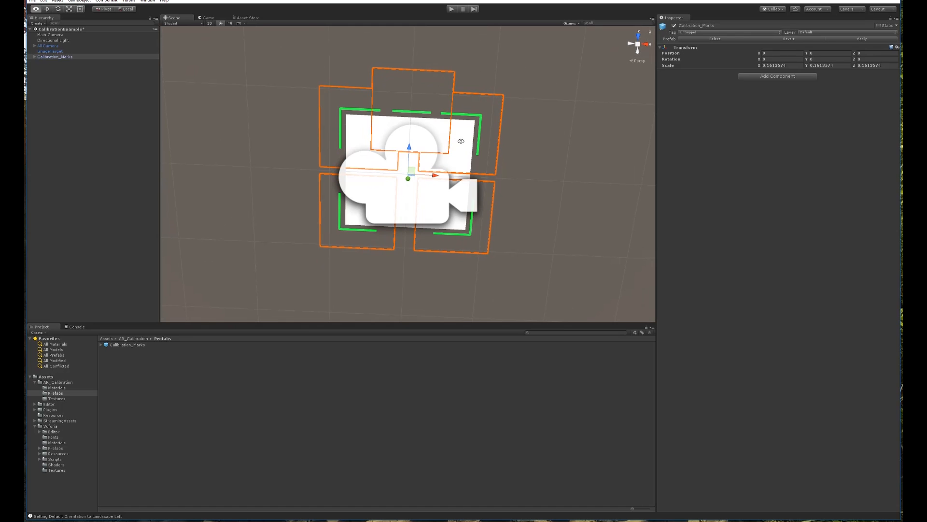
click(461, 133)
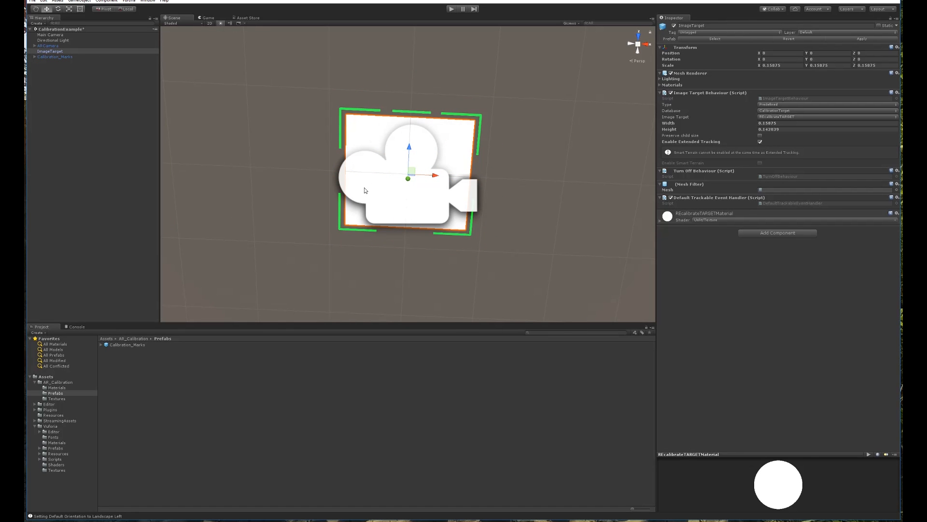
Drag Calibration_Marks onto ImageTarget in the Hierarchy so it nests underneath.
alt+drag(439, 148, 398, 94)
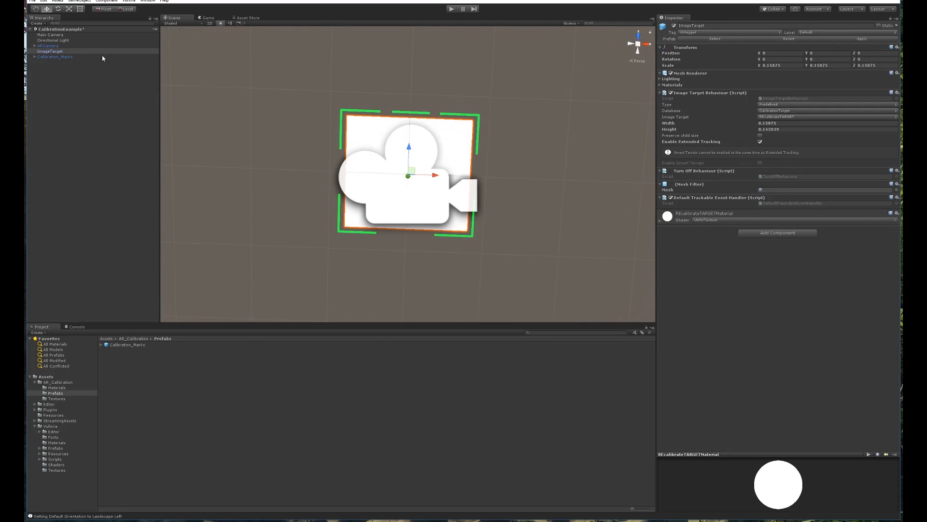
click(110, 84)
click(55, 57)
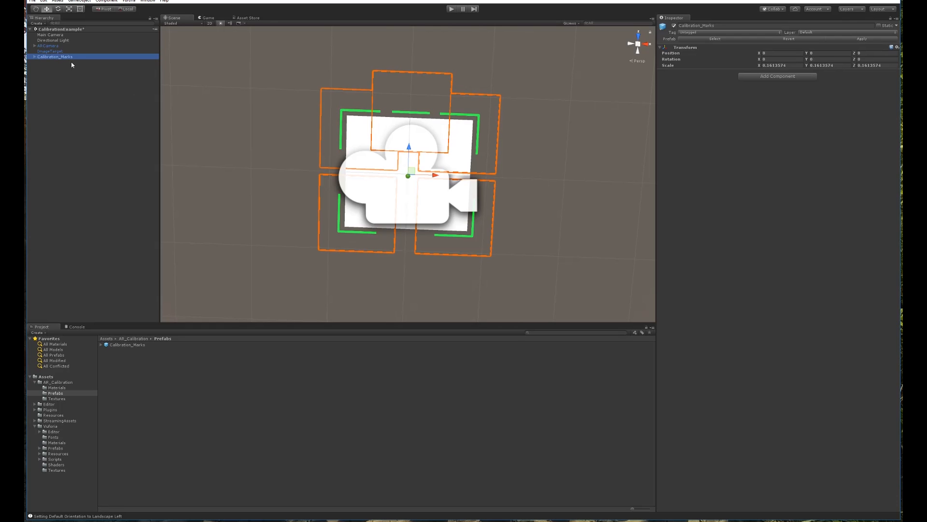
click(57, 66)
click(56, 57)
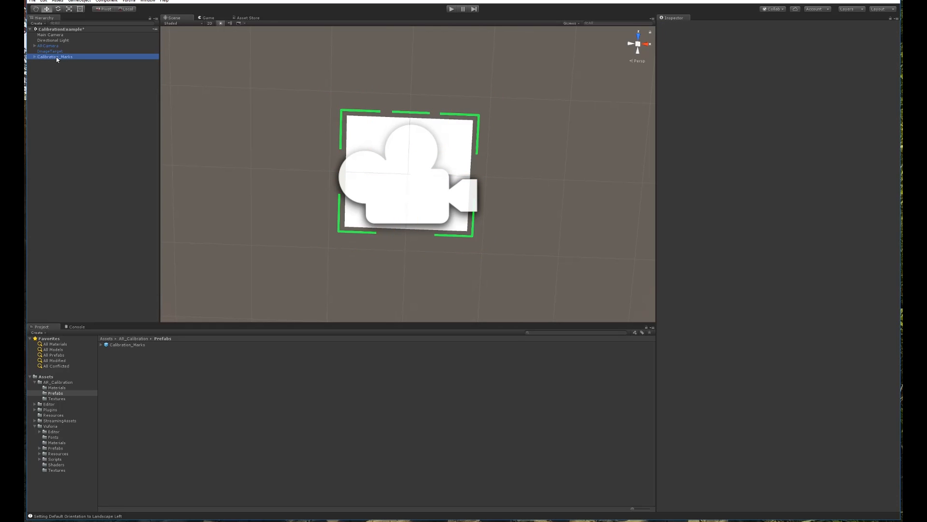
drag(56, 57, 56, 50)
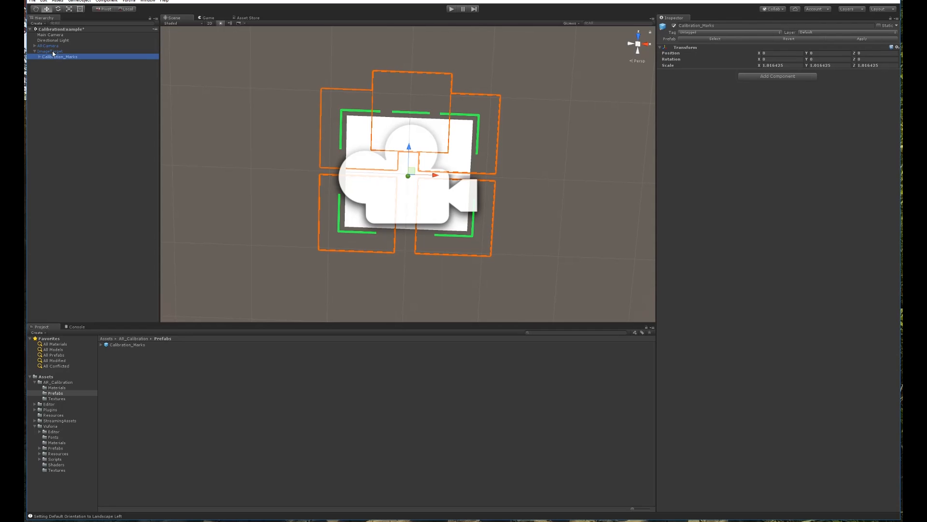
click(78, 75)
click(58, 51)
click(59, 57)
Target Windows Store for HoloLens with D3D, latest SDK, and Virtual Reality Supported enabled.
key(ctrl+shift+b)
drag(365, 149, 209, 91)
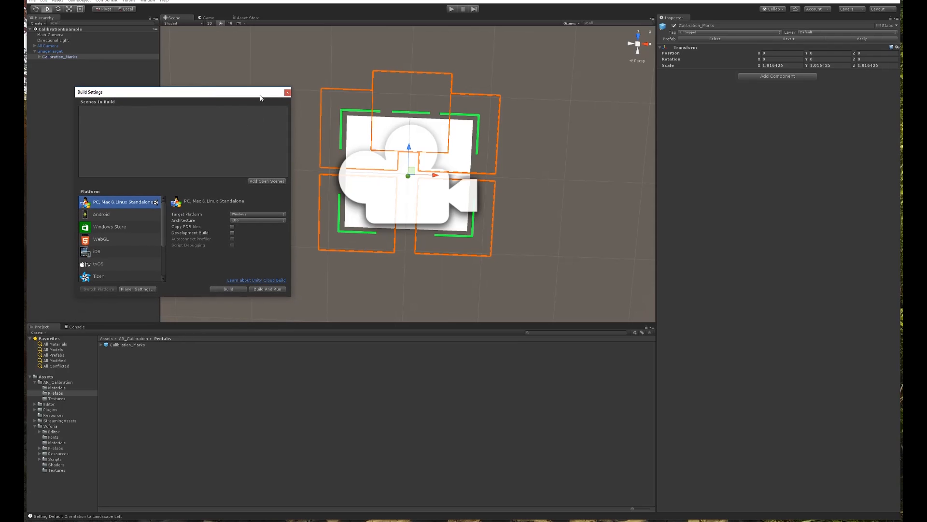
click(121, 228)
click(260, 220)
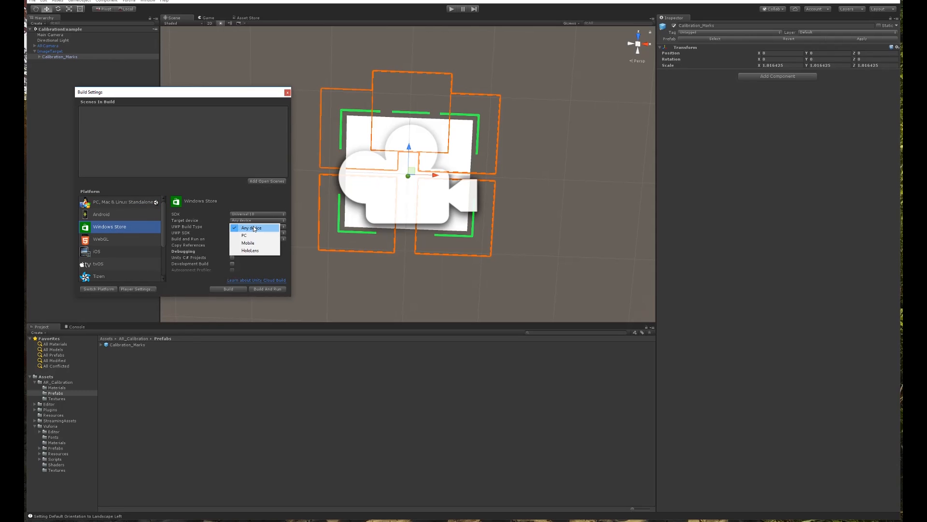
click(249, 249)
click(245, 227)
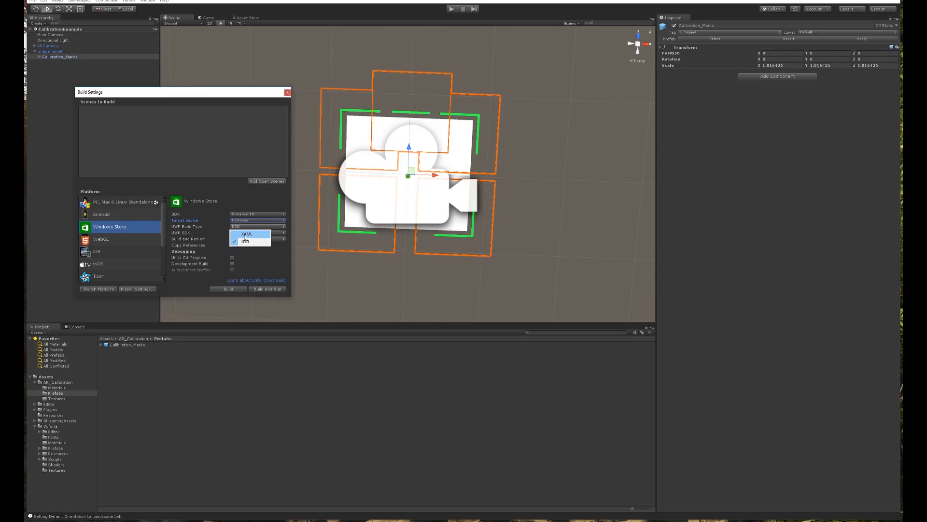
click(278, 232)
click(259, 240)
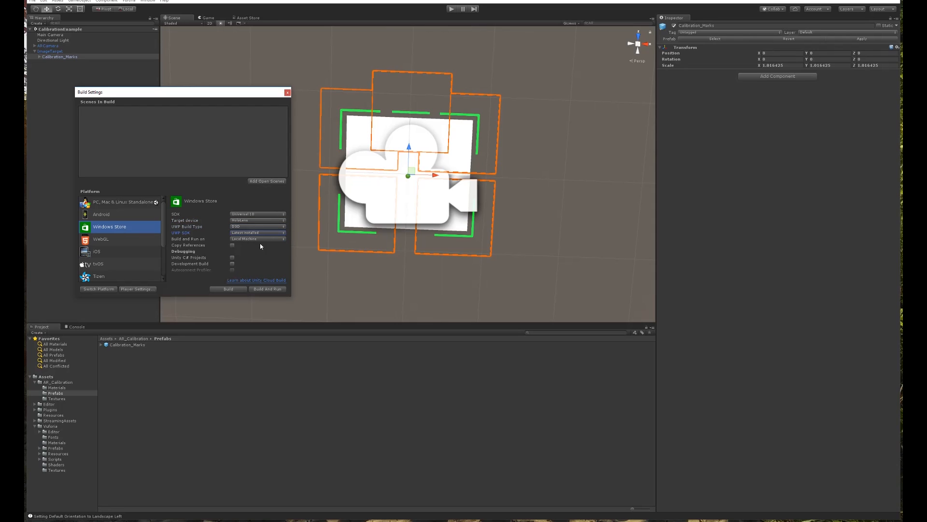
click(130, 289)
click(760, 209)
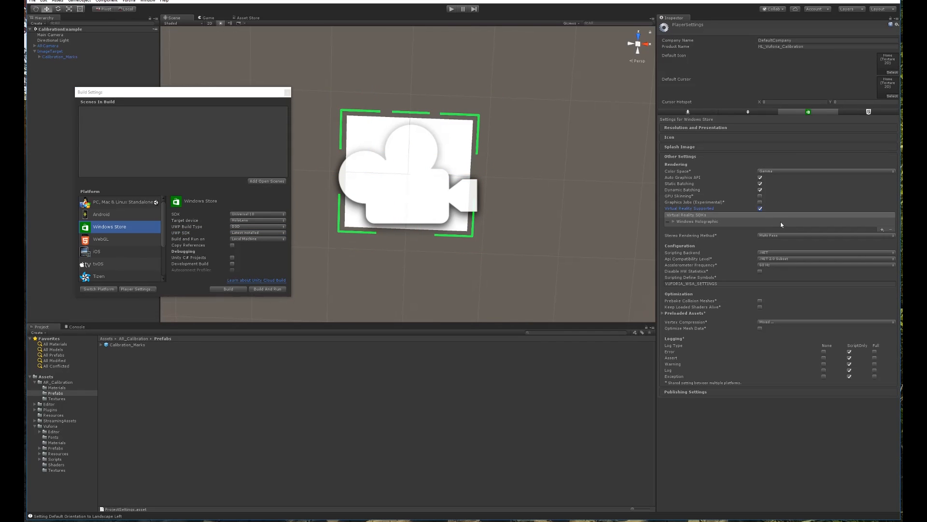
Make Fastest the default quality level and start the build.
click(44, 1)
mouse_move(74, 170)
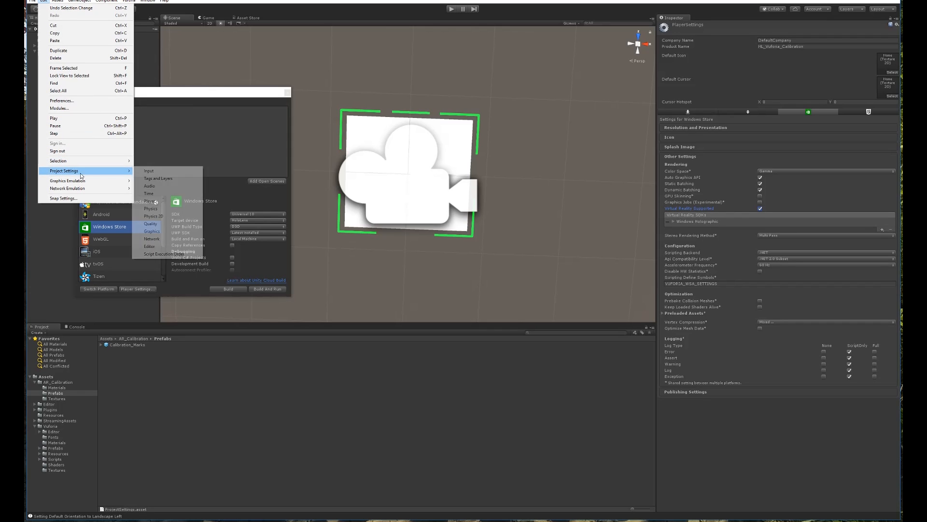
click(165, 225)
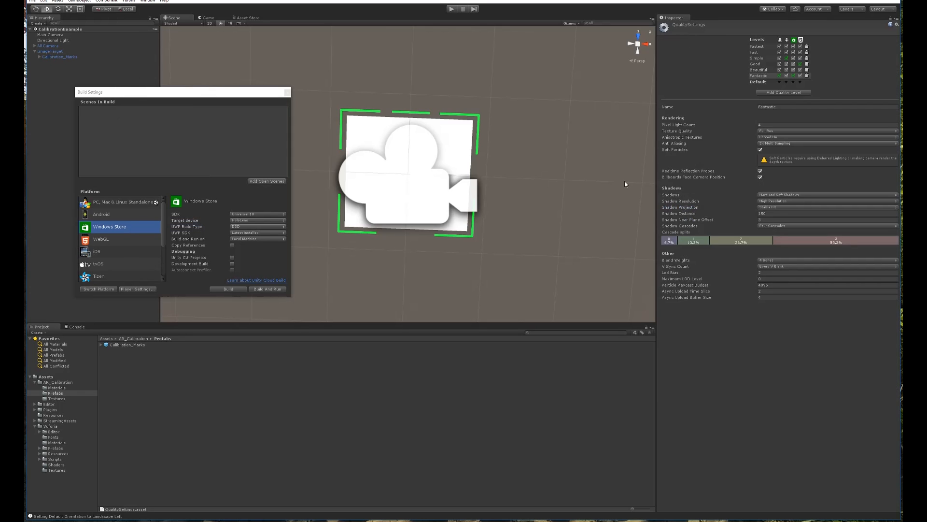
click(780, 83)
click(784, 90)
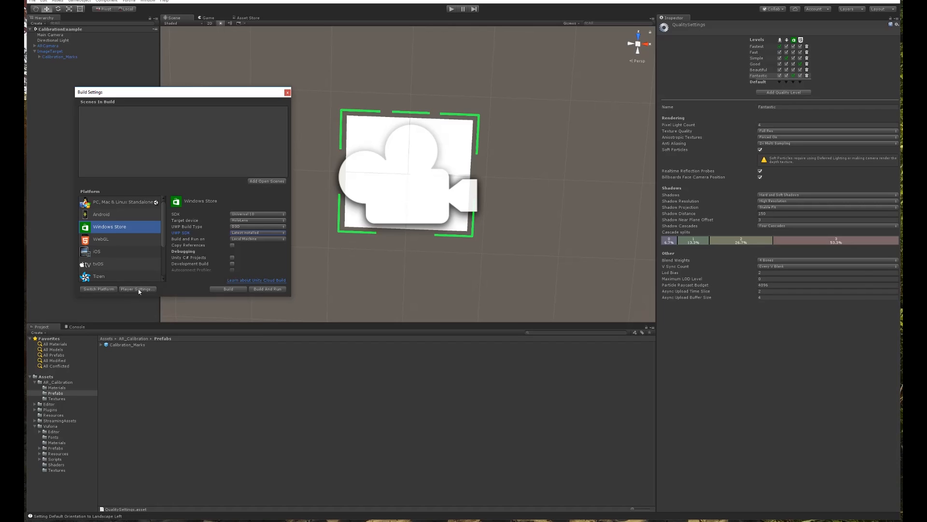
click(226, 290)
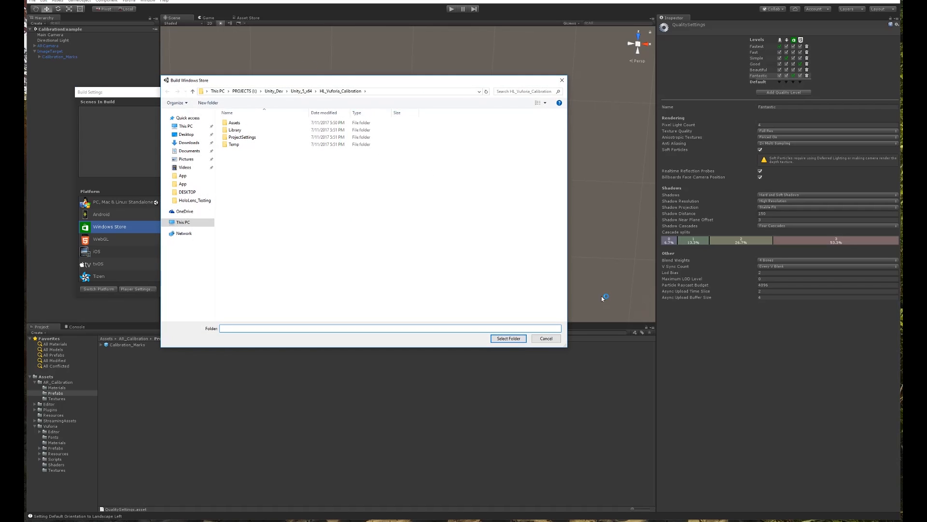
Cancel the folder picker, add the open CalibrationExample scene, and start the build again.
click(553, 340)
click(259, 181)
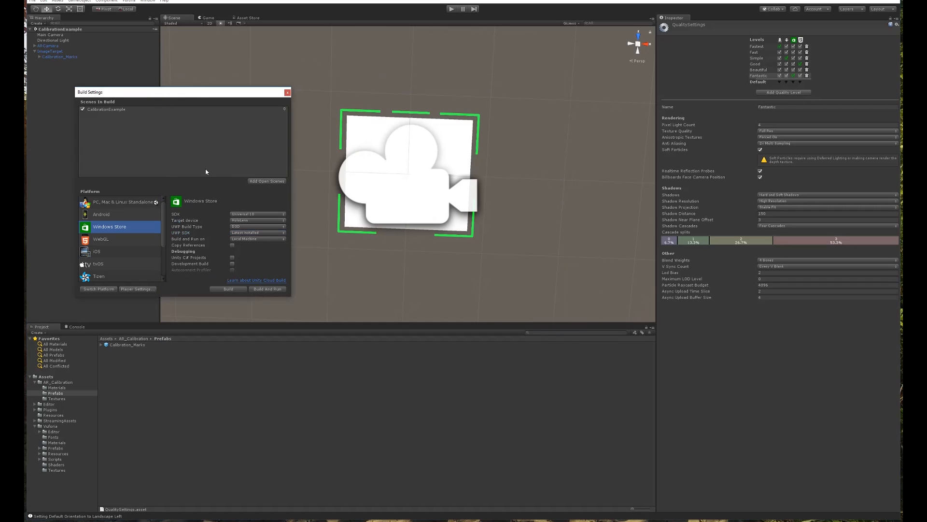
click(235, 288)
Create a new folder named App in the project folder and build into it.
right_click(249, 169)
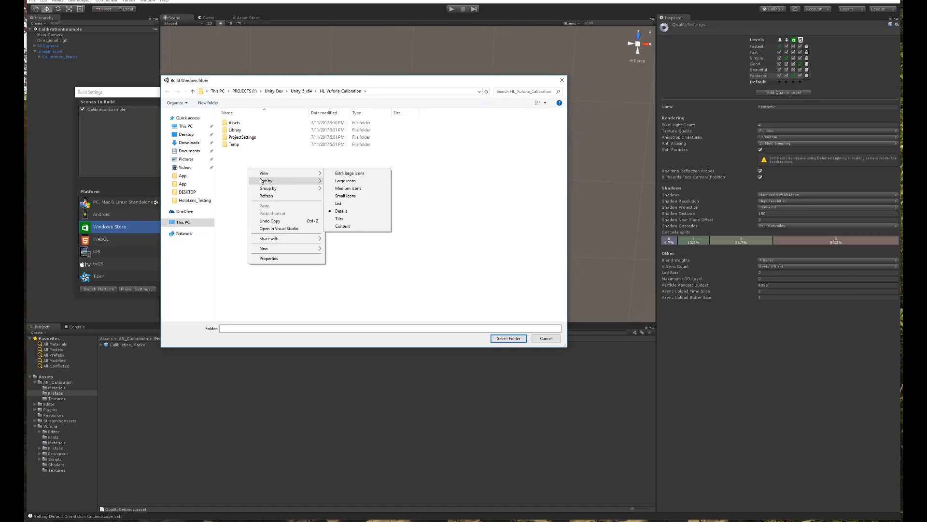
mouse_move(270, 248)
click(330, 248)
text(App)
key(Return)
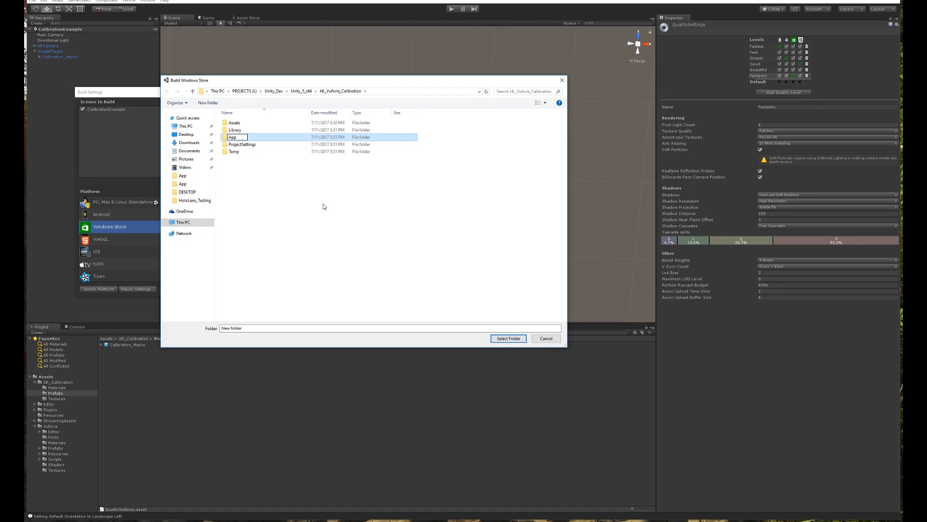
double_click(232, 123)
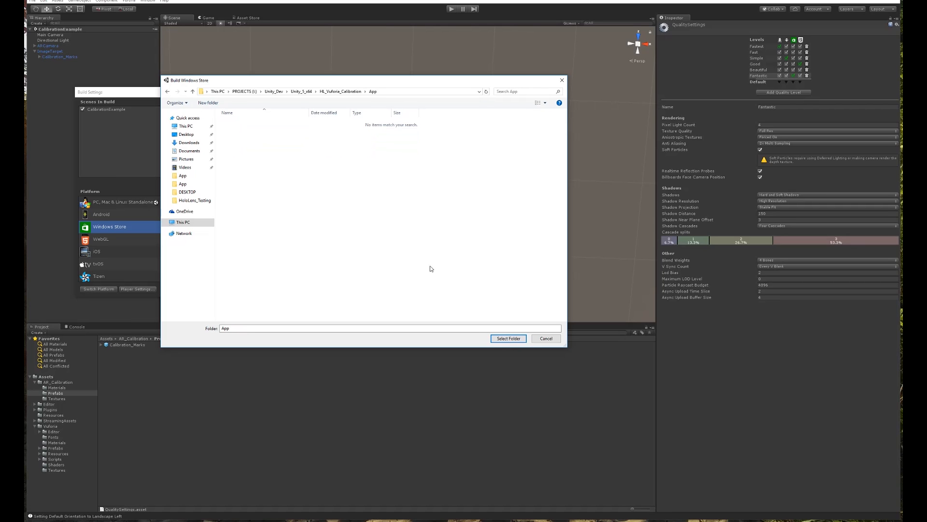
click(509, 338)
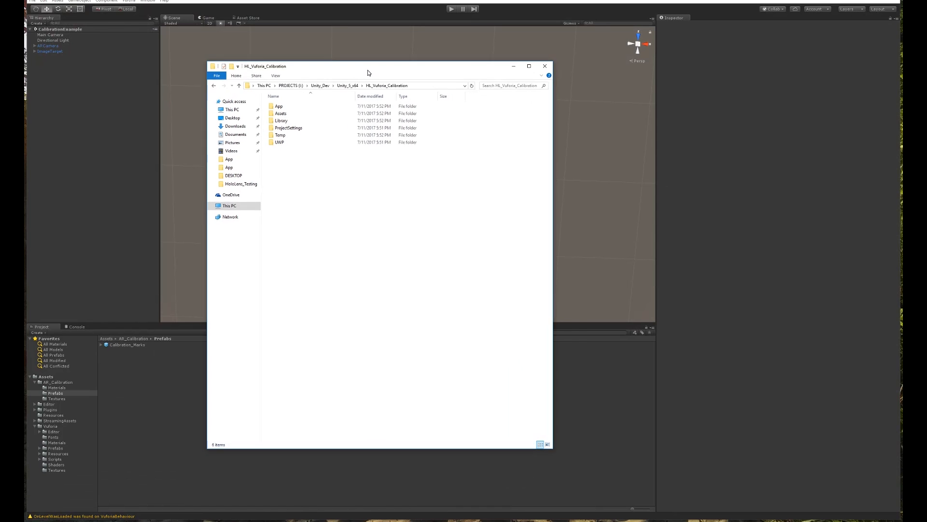
Open HL_Vuforia_Calibration.sln from the App build folder in Visual Studio.
double_click(323, 118)
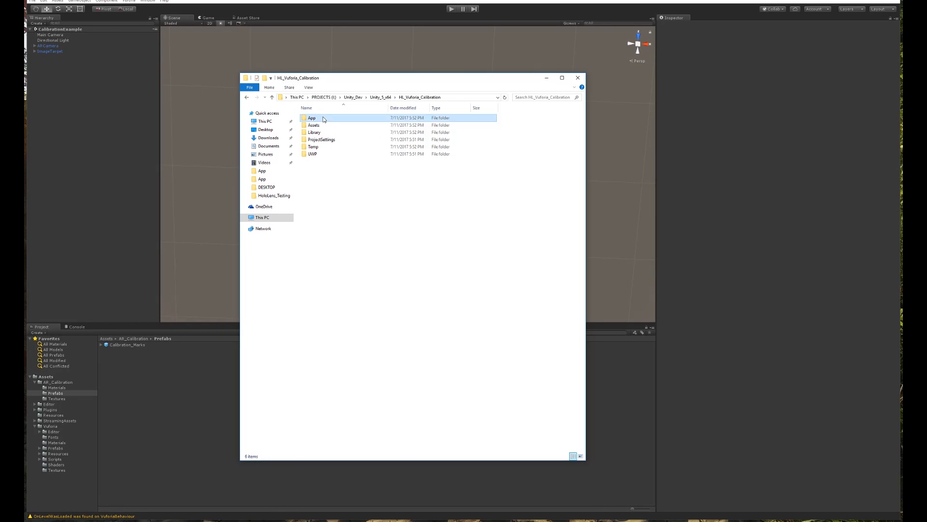
double_click(321, 133)
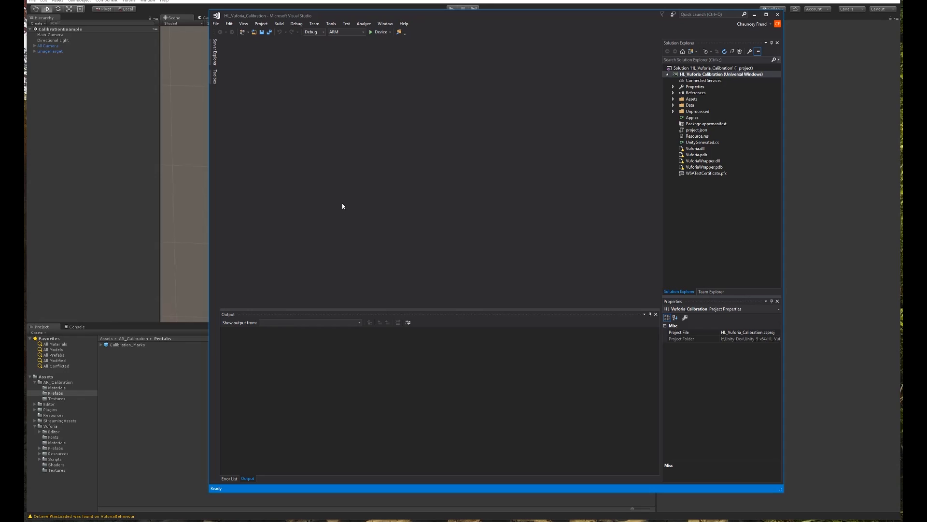
Set the solution configuration to Release and the platform to x86.
click(322, 32)
click(315, 52)
click(363, 32)
click(333, 52)
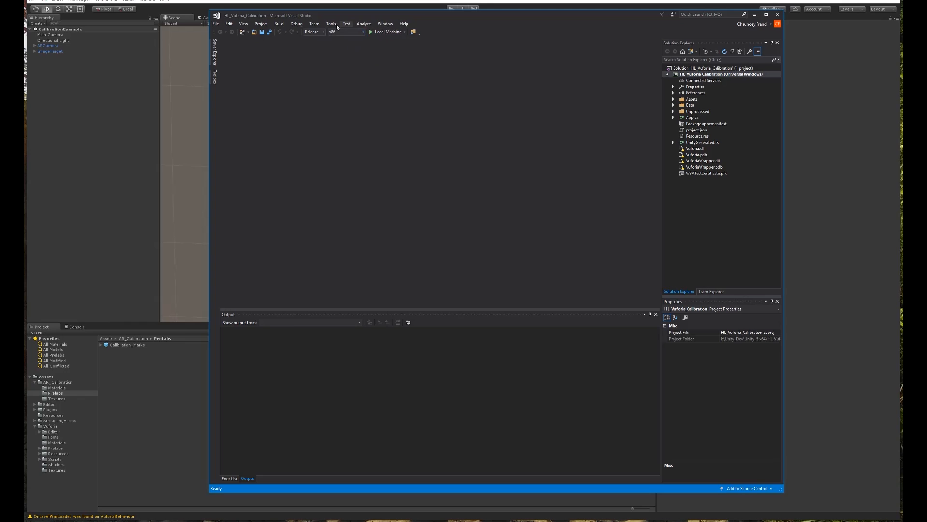
Target a Remote Machine at the HoloLens address 149.162.135 and confirm the connection.
click(404, 32)
click(394, 64)
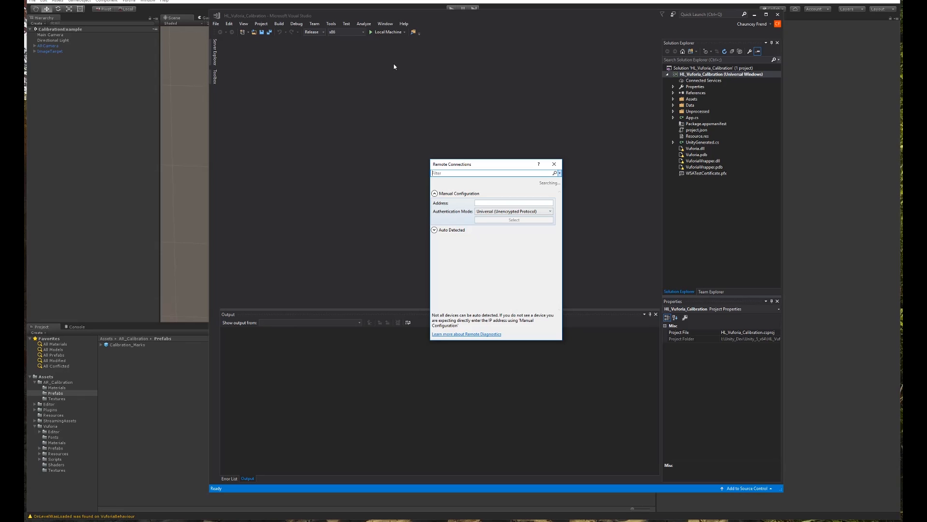
click(510, 202)
text(149)
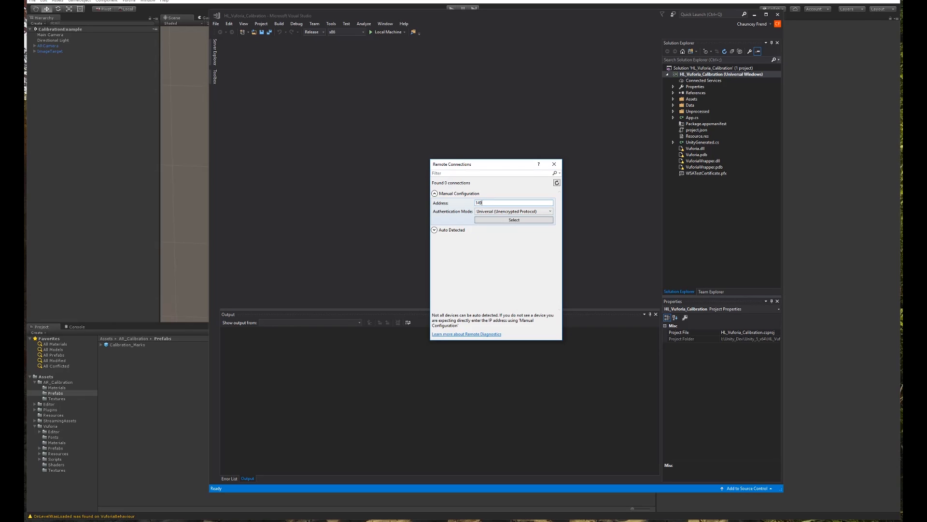
text(.162.135.194)
key(Return)
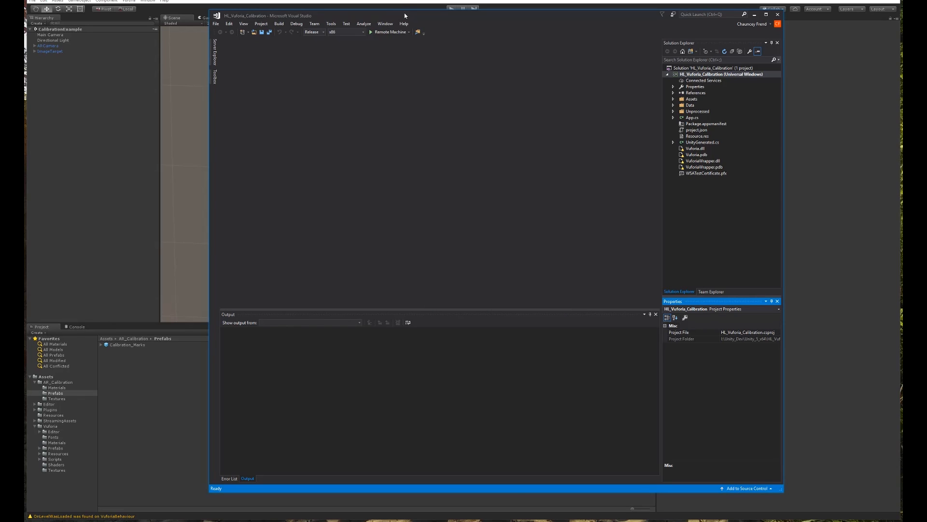
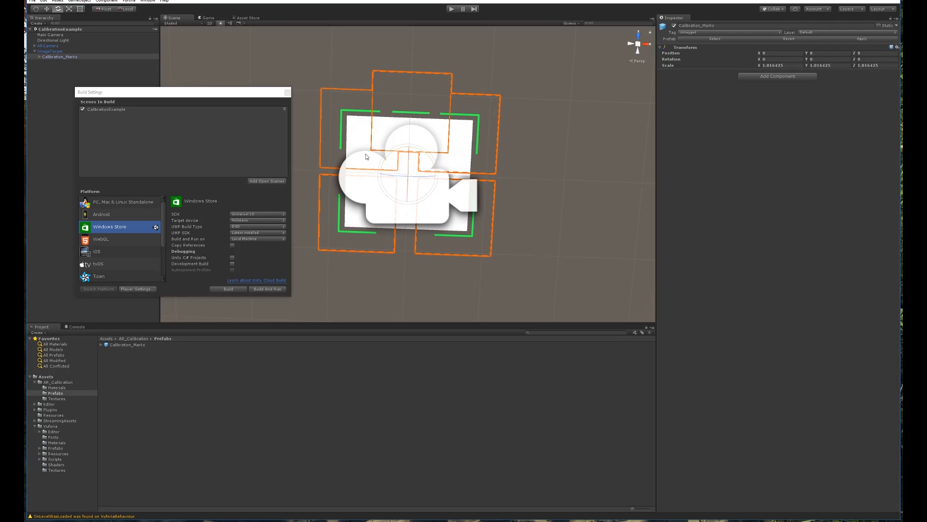
Close Build Settings and bring the HoloLens Device Portal's Home page up over Unity.
click(288, 93)
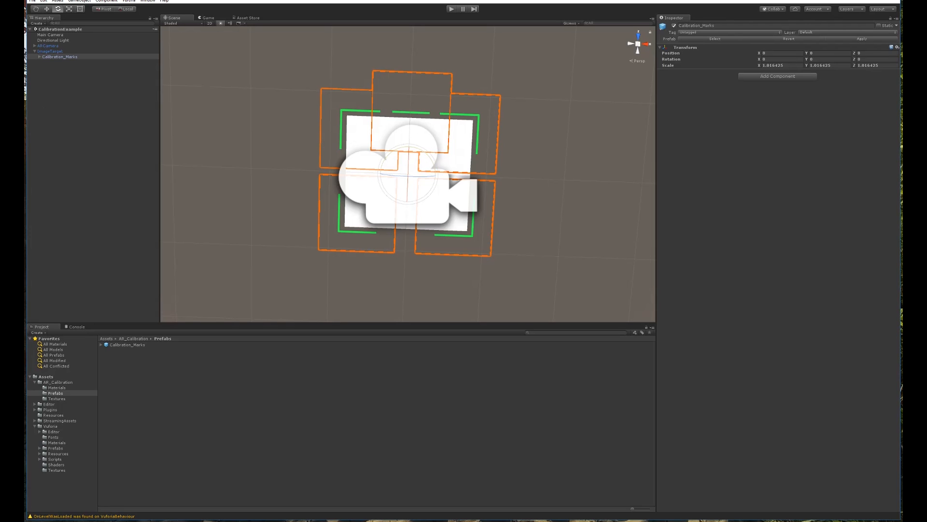
drag(25, 137, 510, 104)
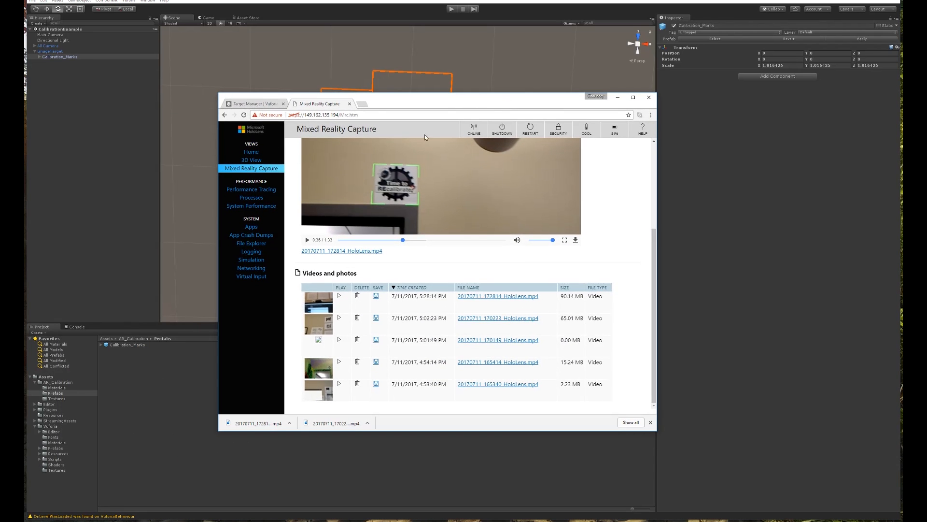
scroll(444, 162, up, 3)
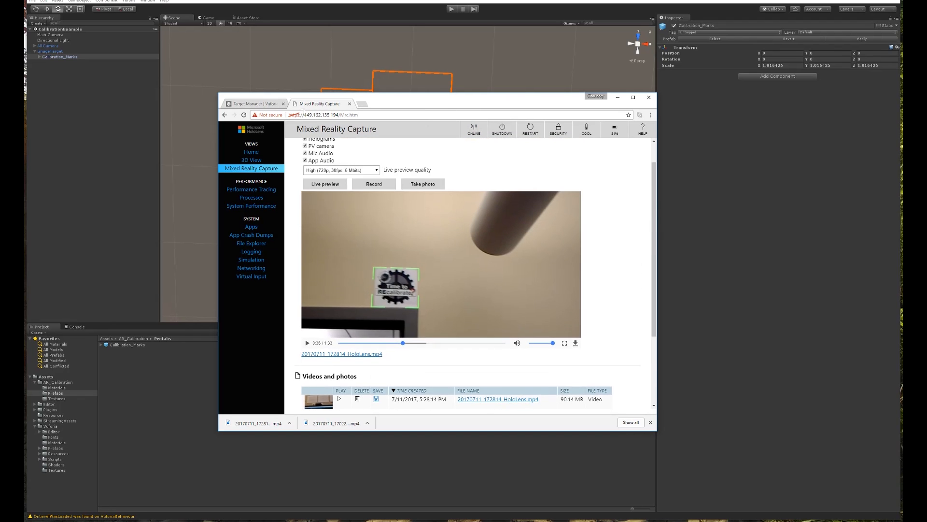
click(251, 152)
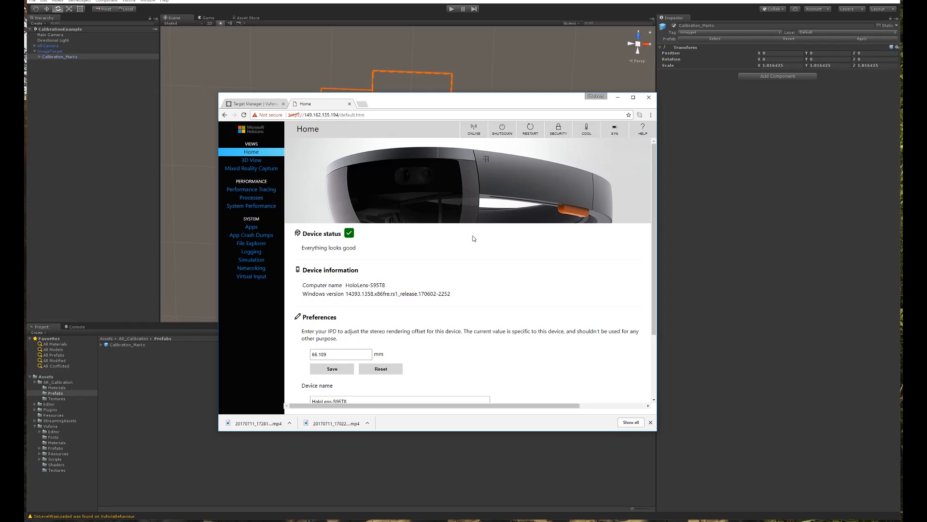
scroll(402, 257, down, 3)
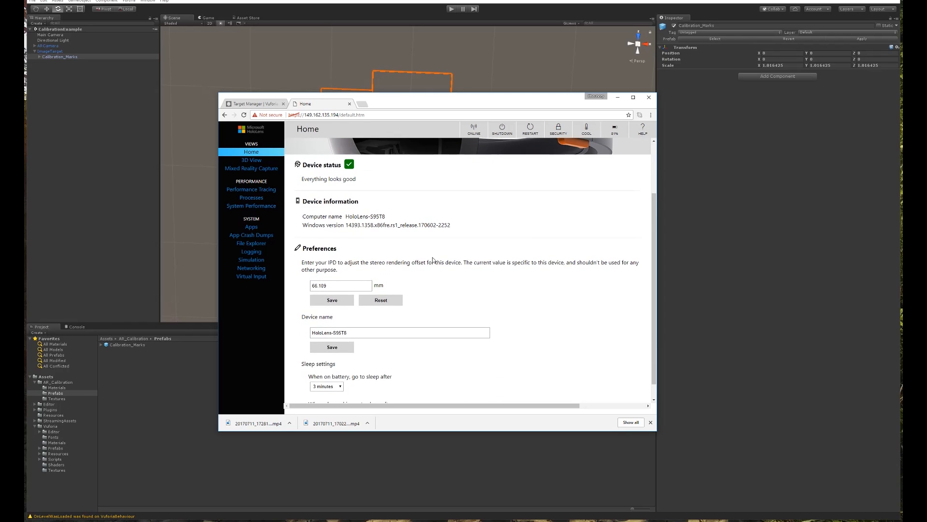
scroll(402, 256, up, 3)
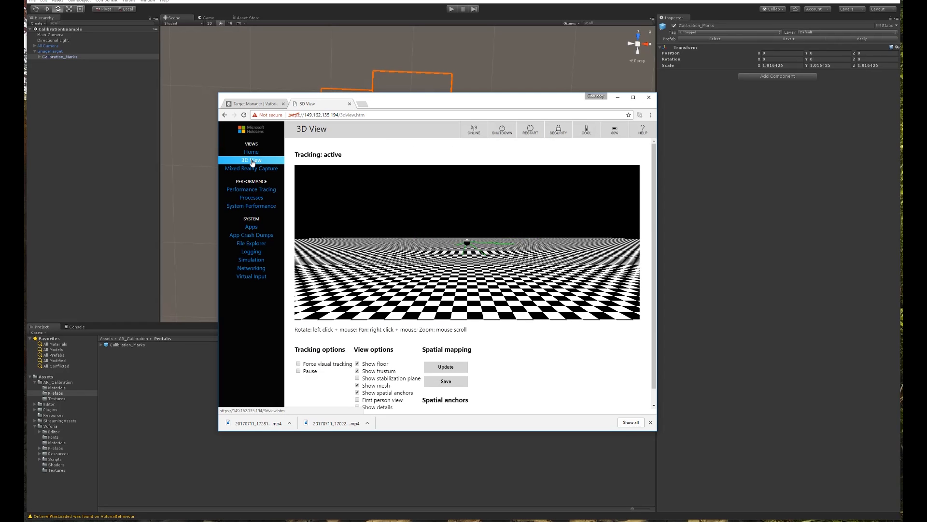
Maximize the browser and fetch the latest spatial mapping mesh from the headset.
double_click(436, 98)
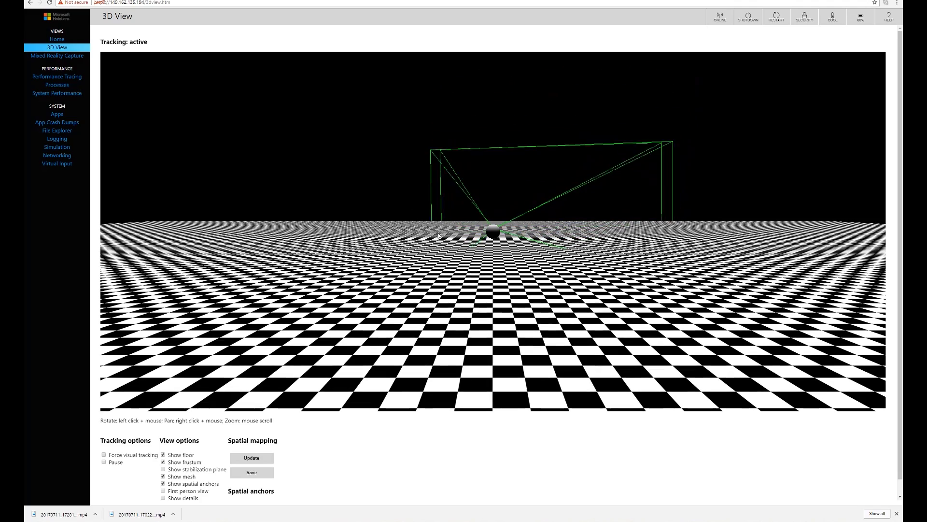
click(252, 457)
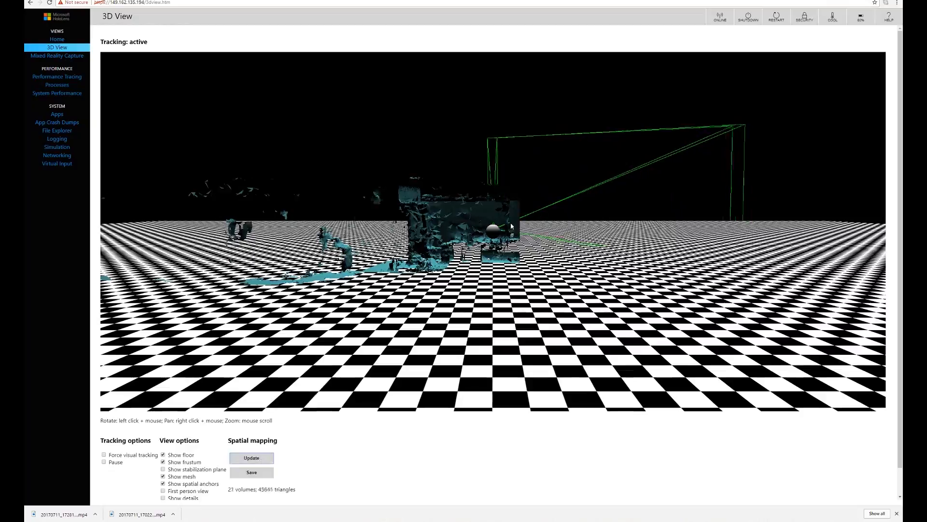
drag(397, 236, 437, 261)
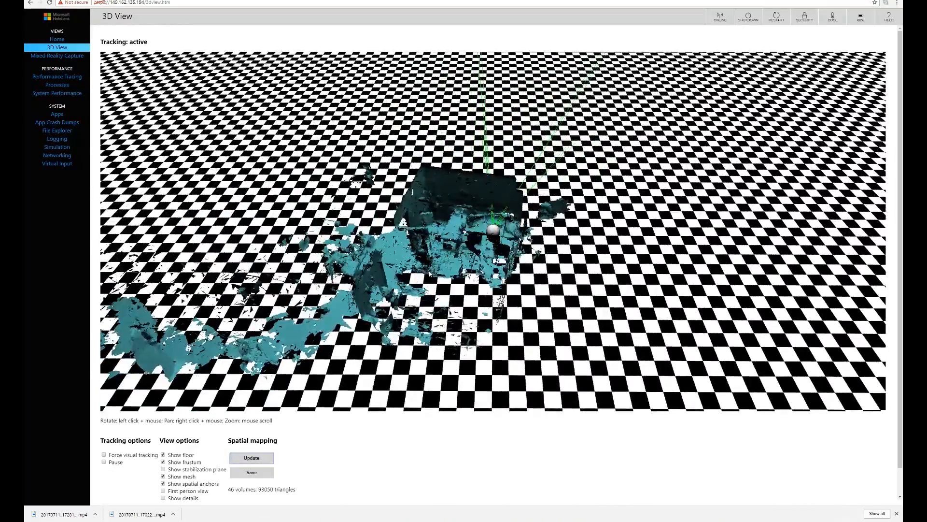
scroll(437, 261, up, 10)
scroll(437, 262, down, 10)
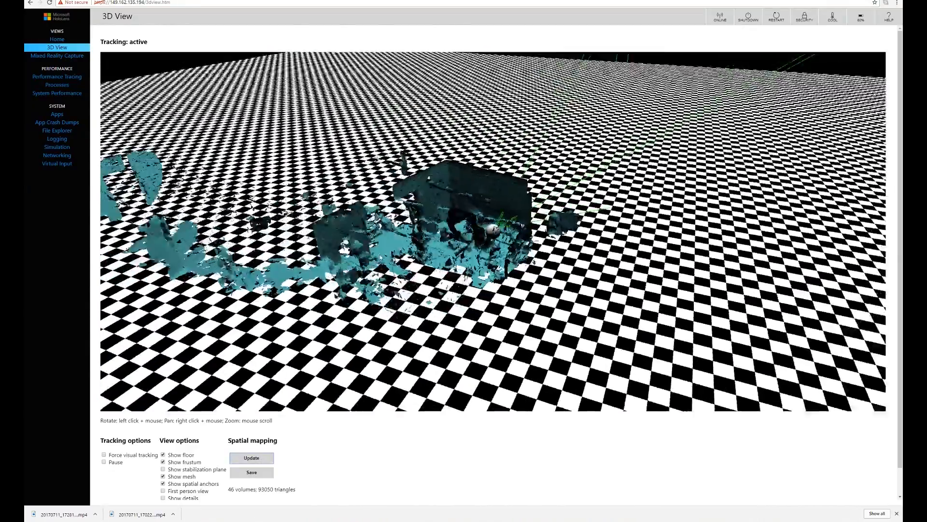
drag(437, 262, 501, 262)
Orbit the 3D View to inspect the scanned room mesh from several angles.
scroll(500, 262, up, 5)
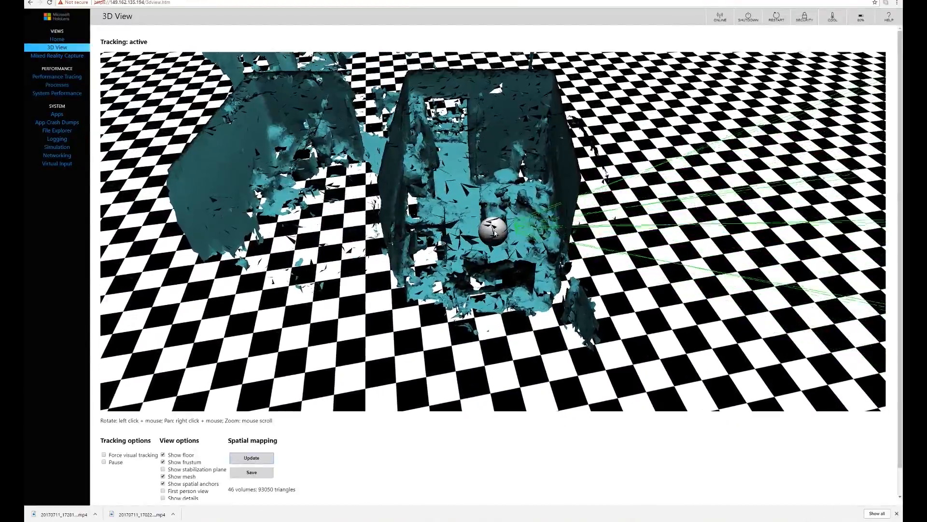
mouse_move(494, 224)
mouse_down()
mouse_move(498, 231)
mouse_move(507, 221)
mouse_up()
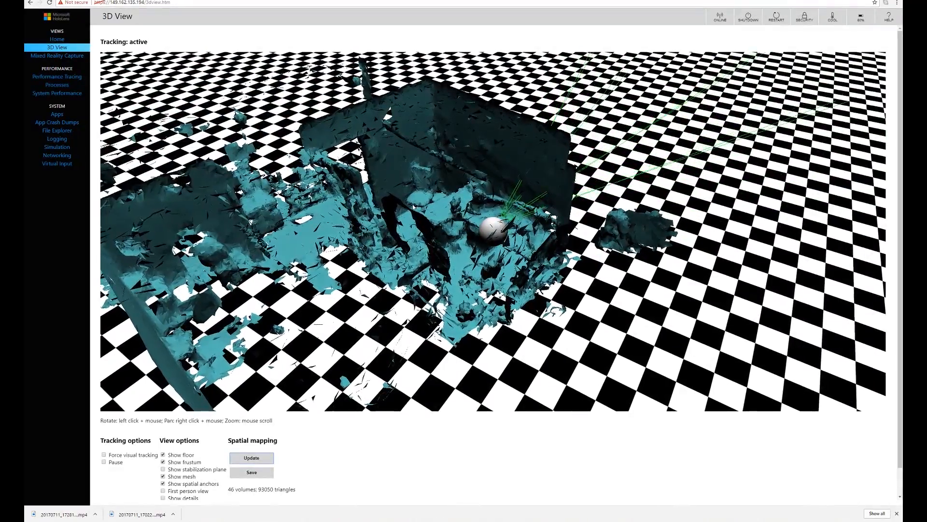
drag(415, 207, 520, 245)
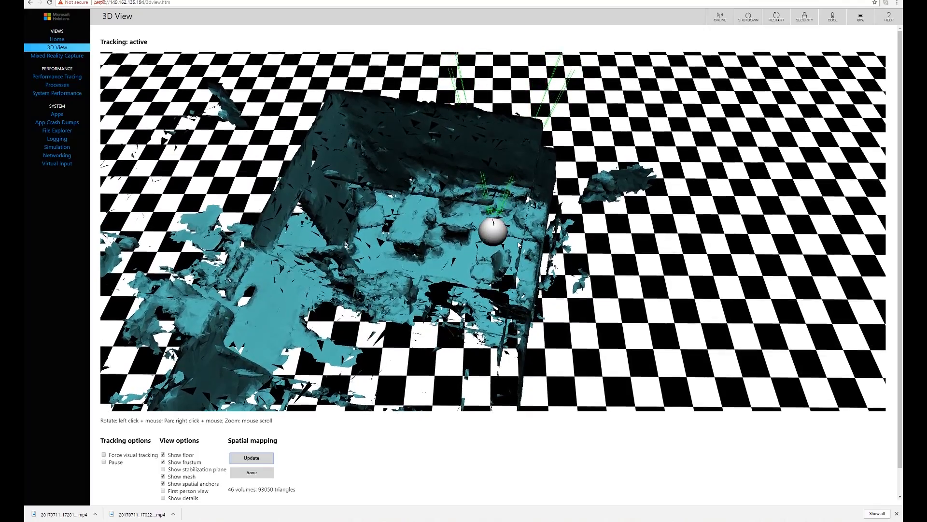
drag(451, 208, 456, 155)
scroll(456, 155, up, 8)
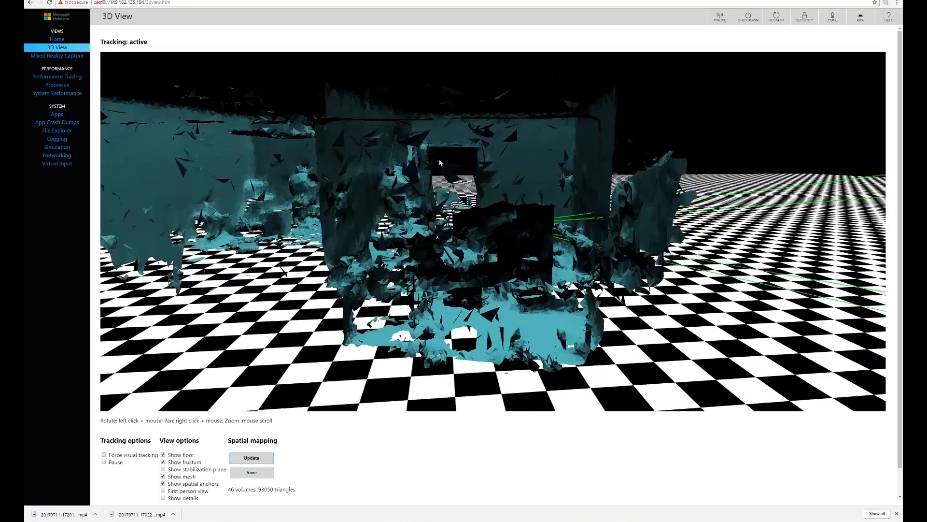
scroll(456, 152, up, 10)
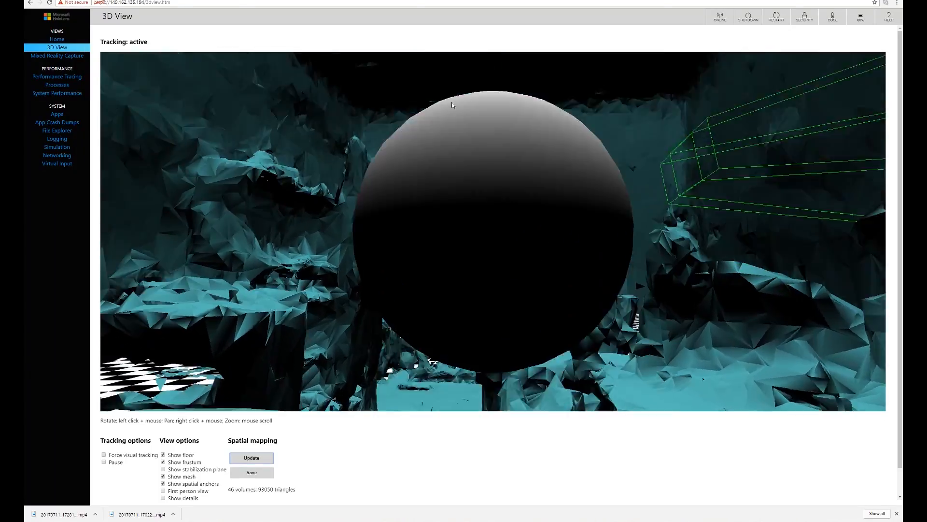
scroll(410, 104, down, 15)
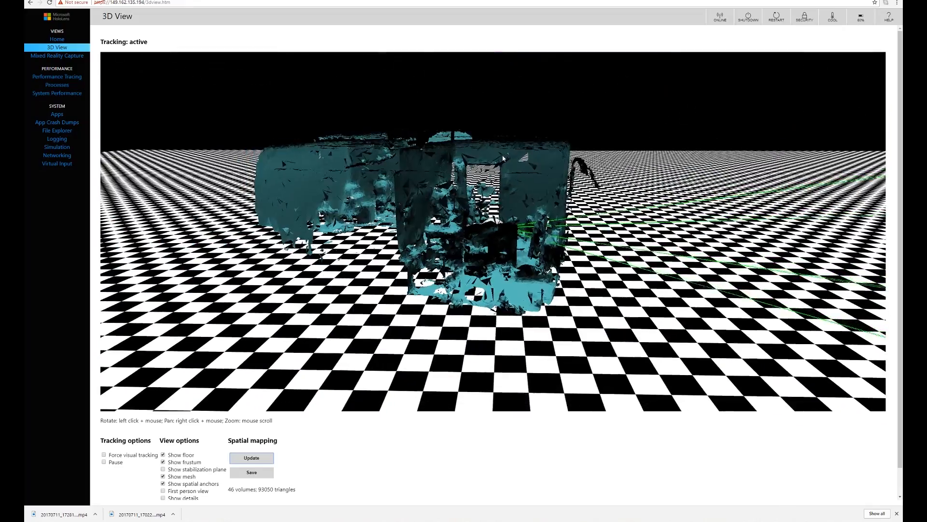
drag(503, 158, 605, 235)
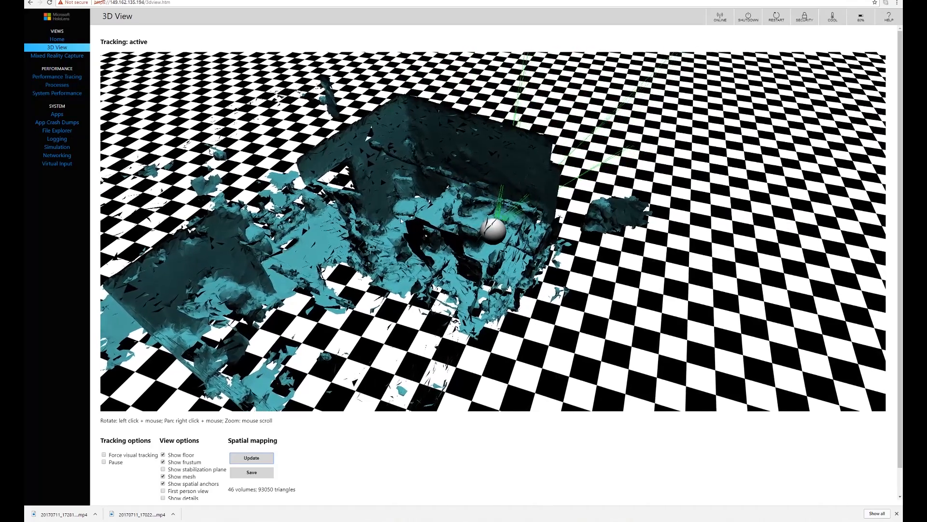
Refresh the mesh again and save it as SpatialMapping (1).obj, then reveal Unity.
click(256, 462)
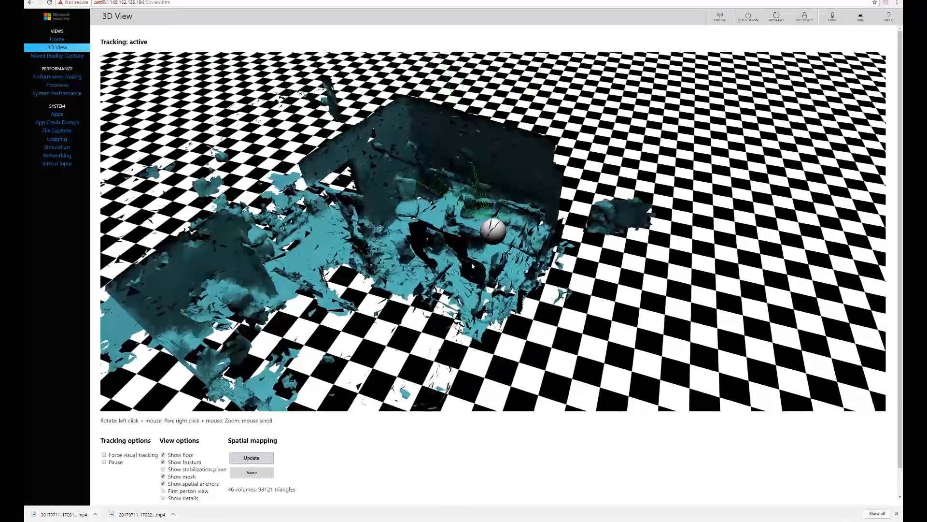
drag(485, 213, 362, 254)
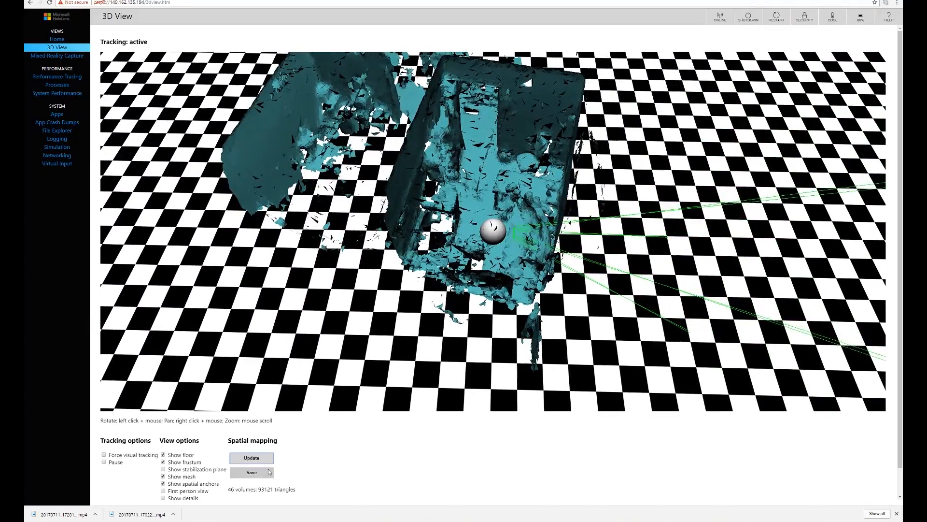
click(252, 473)
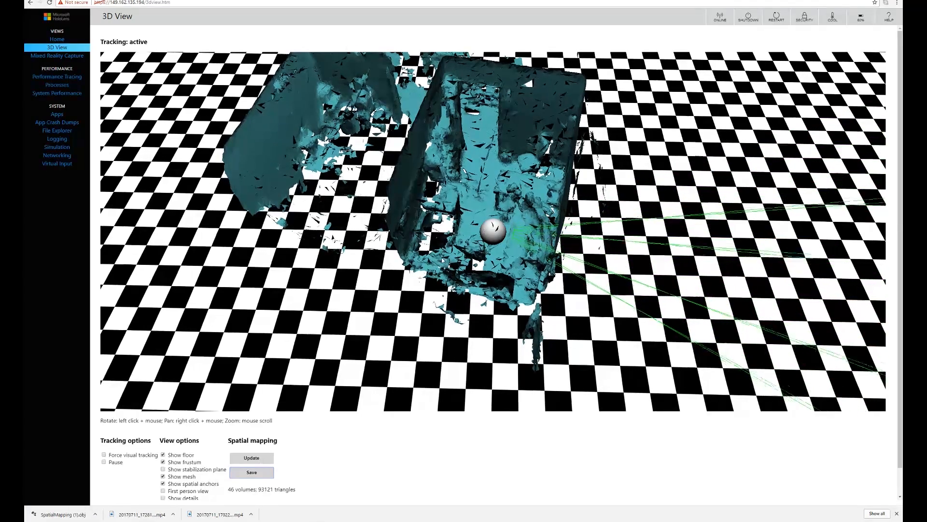
drag(465, 259, 484, 220)
drag(455, 1, 24, 110)
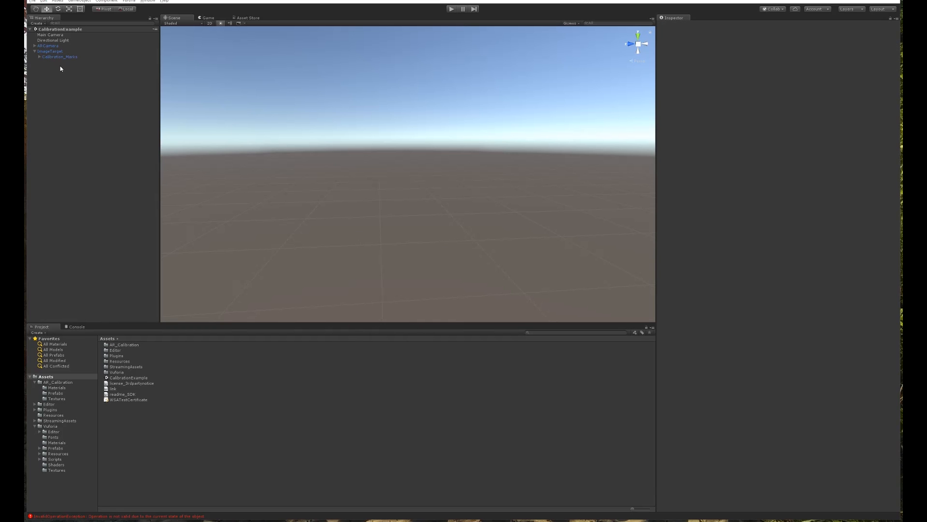
Create a new folder named SpatialMap in the project's Assets.
double_click(60, 51)
alt+drag(447, 160, 480, 233)
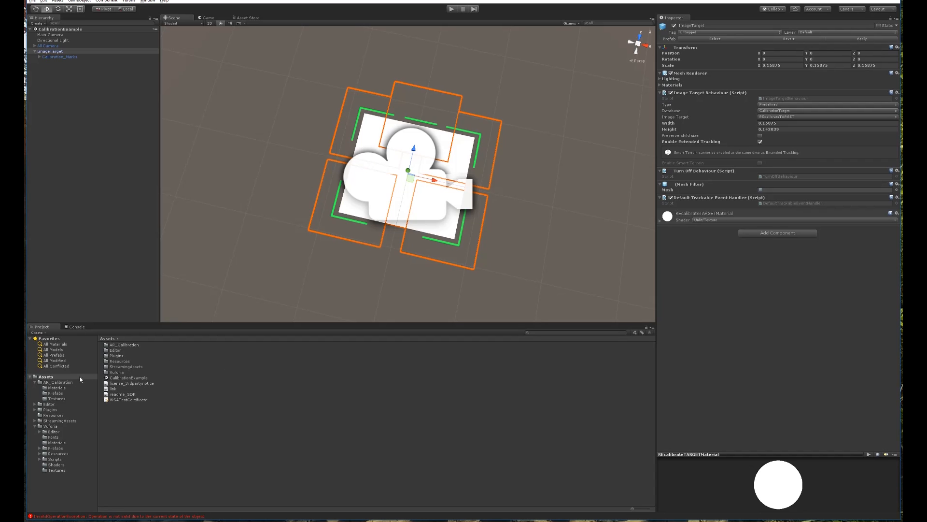
right_click(167, 434)
mouse_move(222, 308)
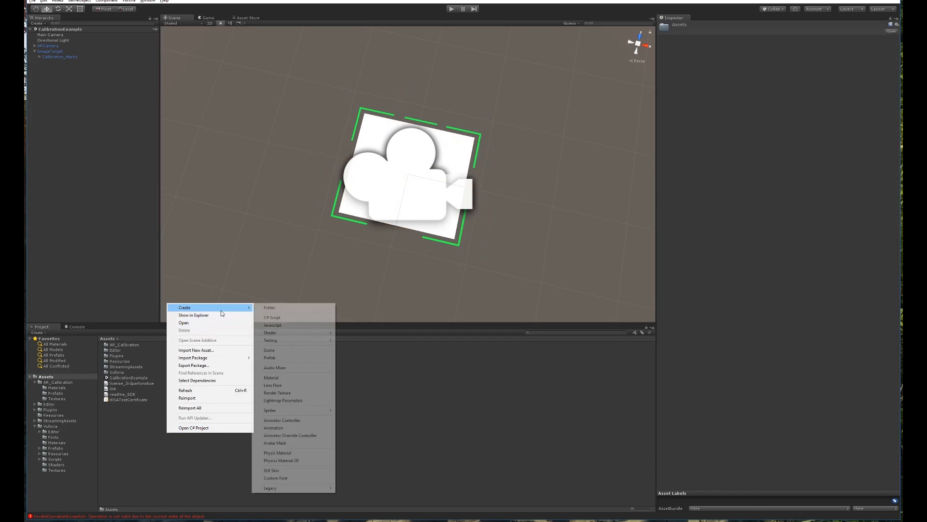
click(294, 310)
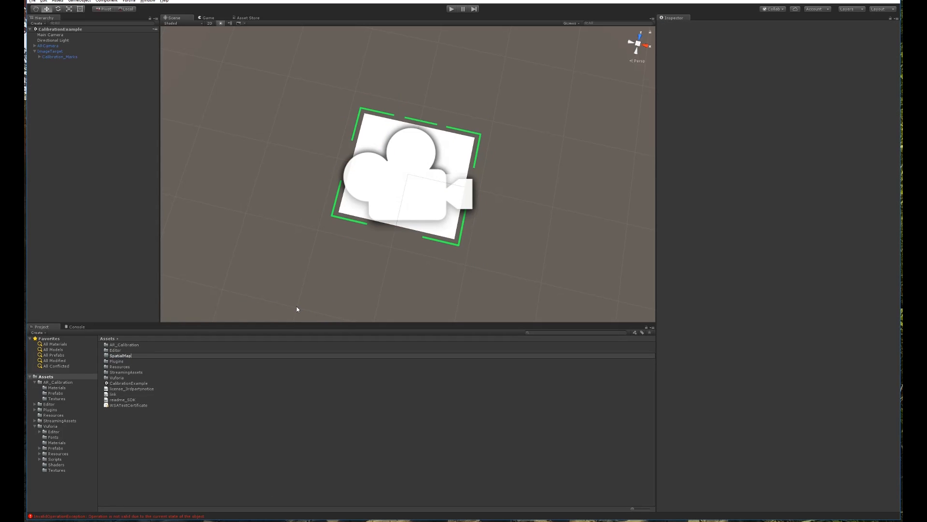
text(SpatialMap)
key(Return)
Import SpatialMapping (1).obj from Downloads into the SpatialMap folder.
double_click(117, 368)
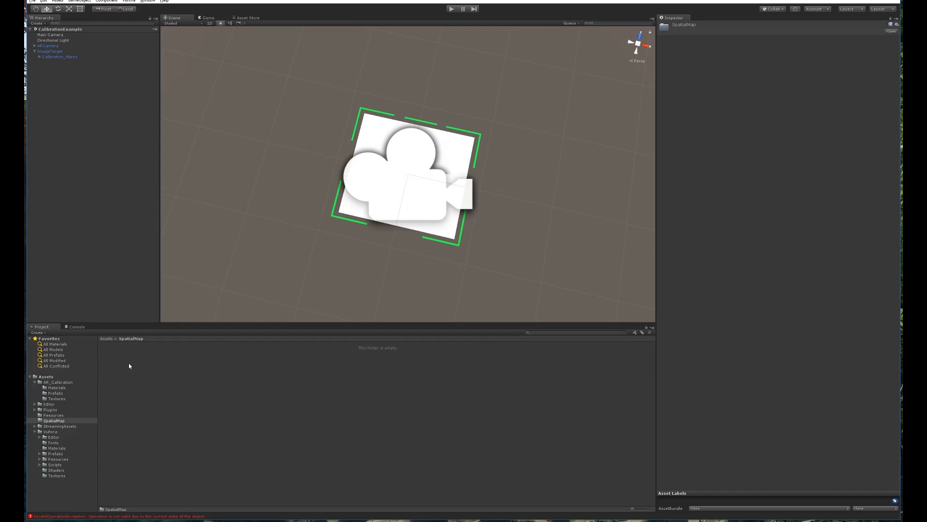
right_click(129, 364)
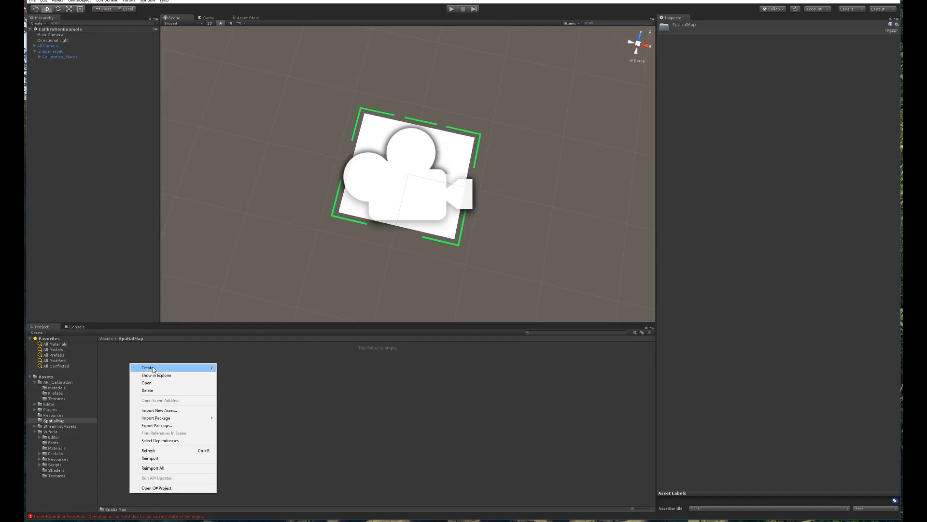
click(171, 410)
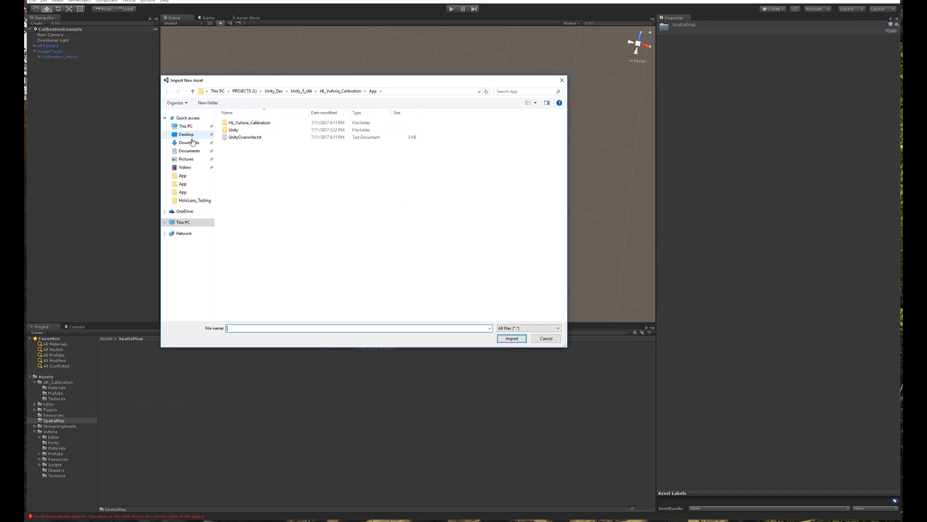
click(189, 143)
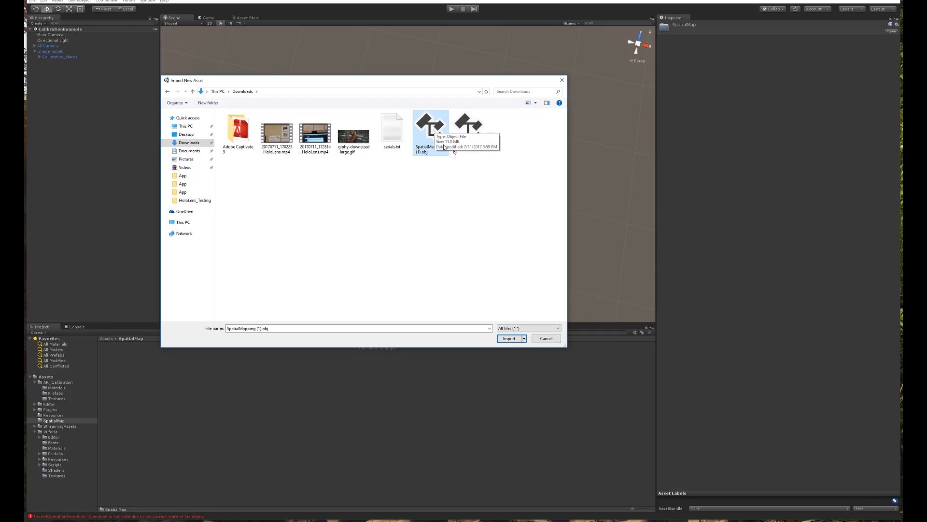
click(510, 339)
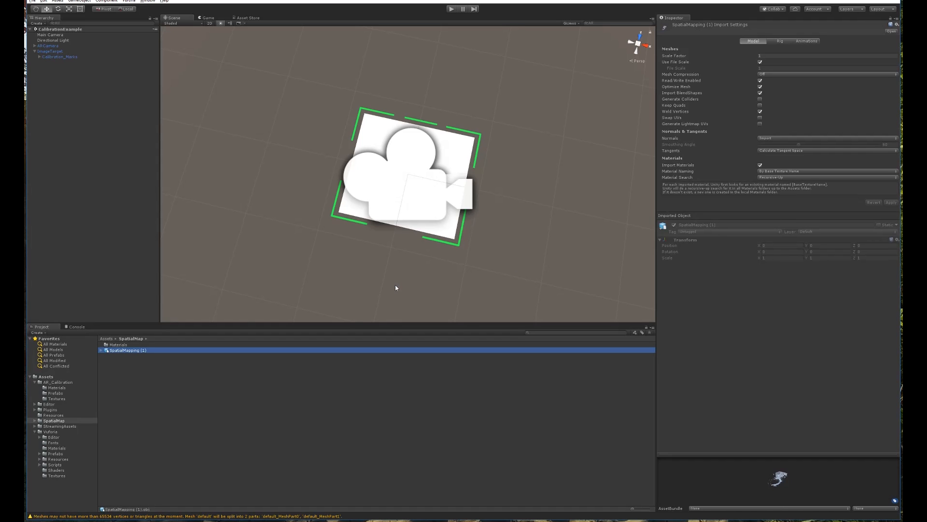
click(180, 371)
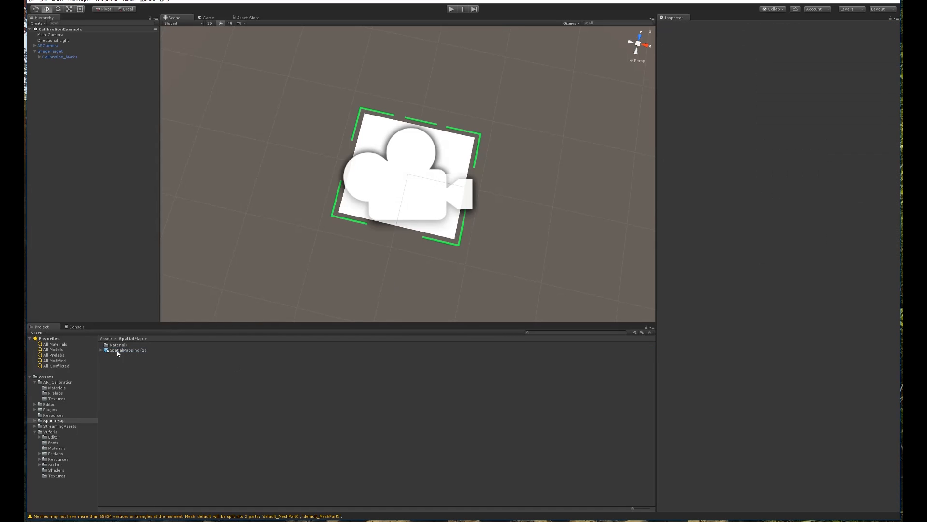
Add the SpatialMapping (1) mesh asset to the scene hierarchy.
click(121, 351)
drag(135, 329, 149, 408)
drag(85, 183, 85, 185)
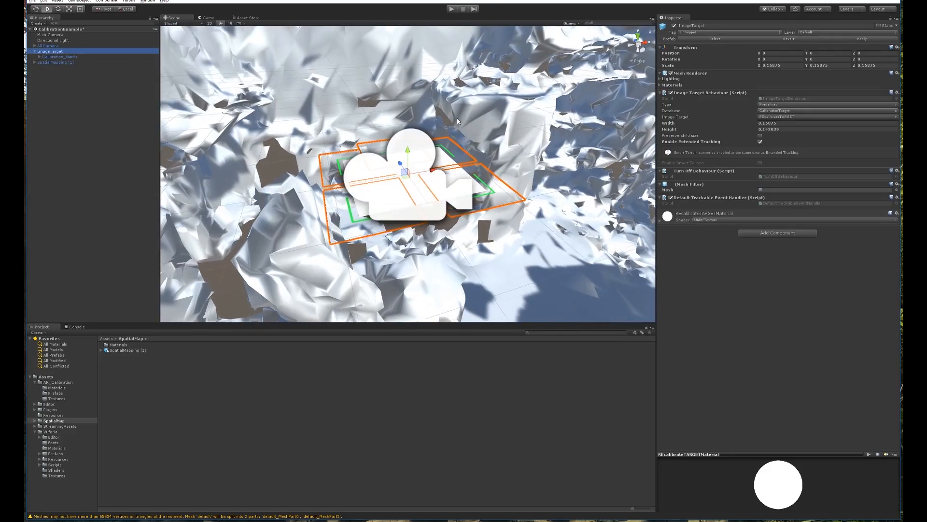
scroll(458, 165, down, 10)
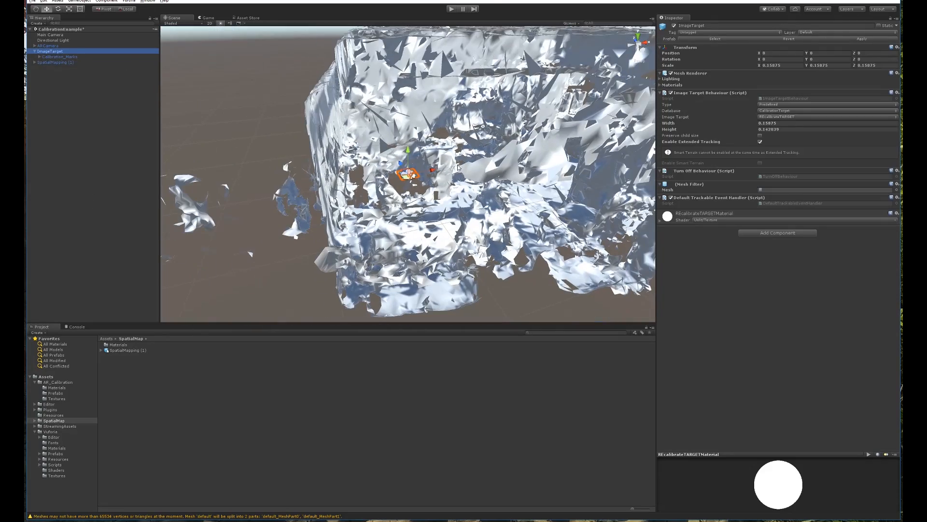
Inspect the room mesh from orthographic top and left views.
alt+drag(560, 150, 452, 197)
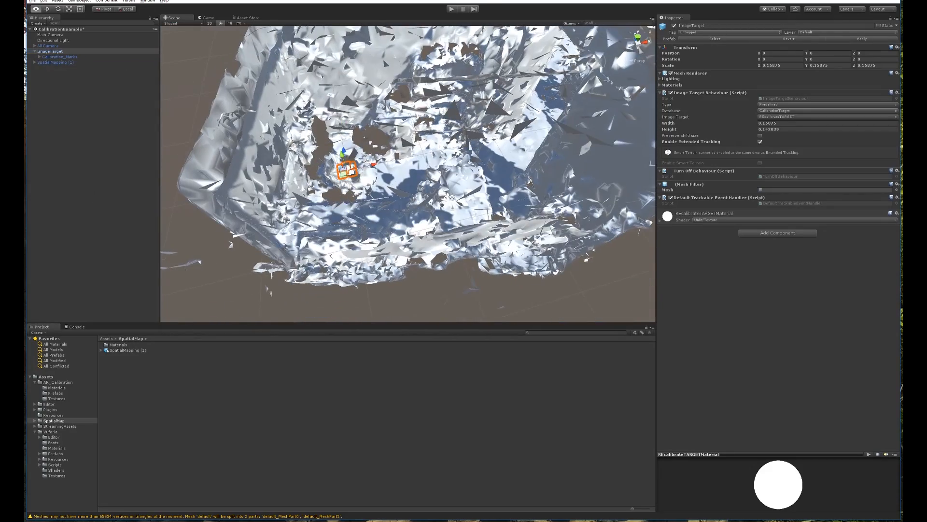
click(639, 37)
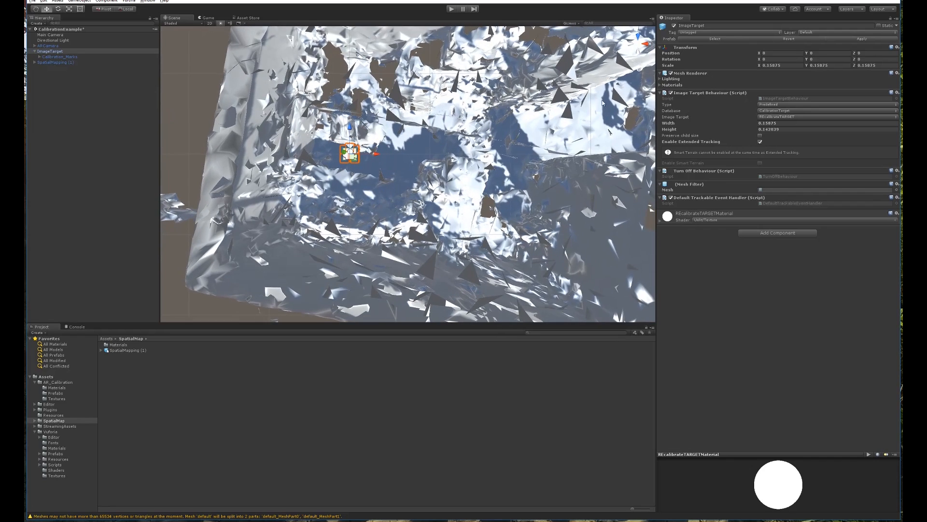
scroll(444, 184, down, 10)
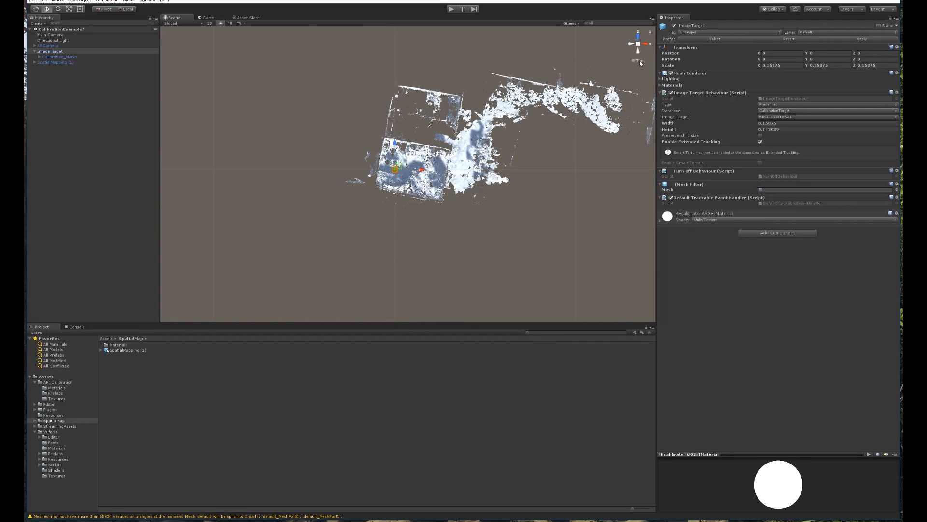
click(641, 62)
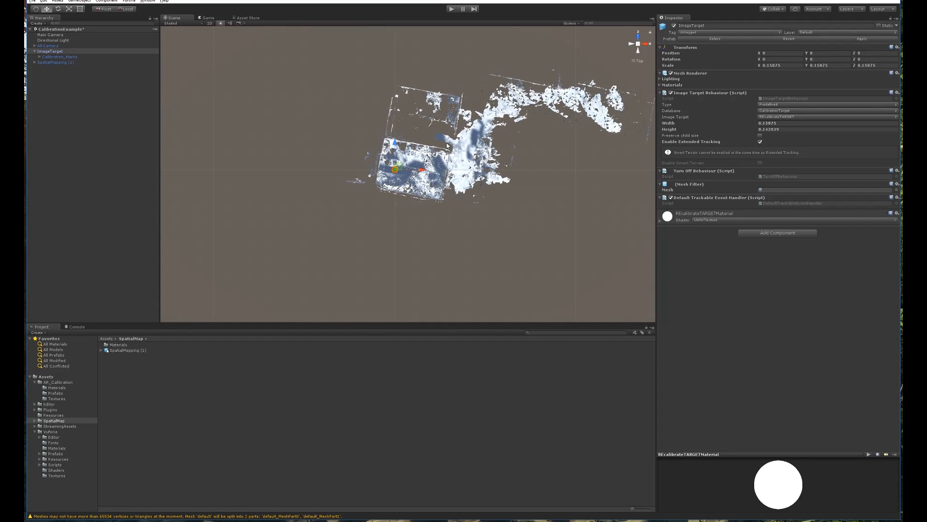
scroll(404, 169, up, 10)
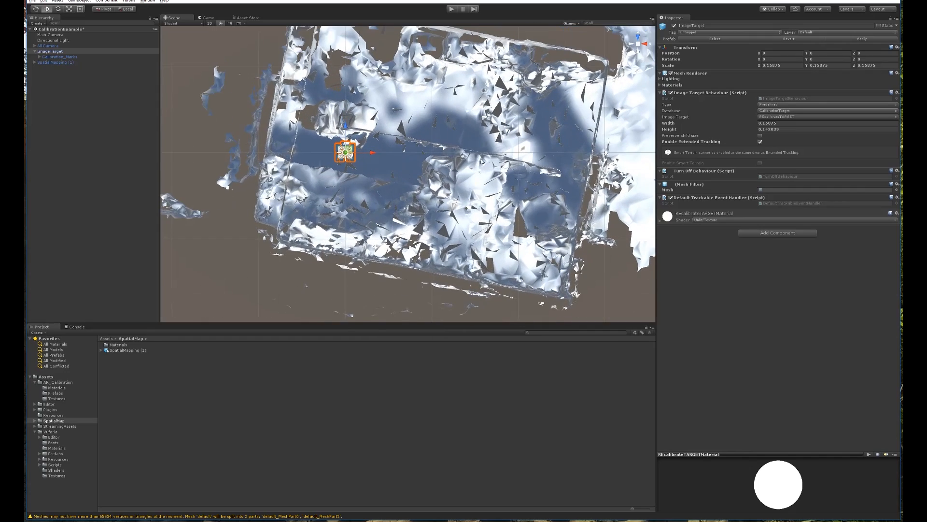
click(632, 45)
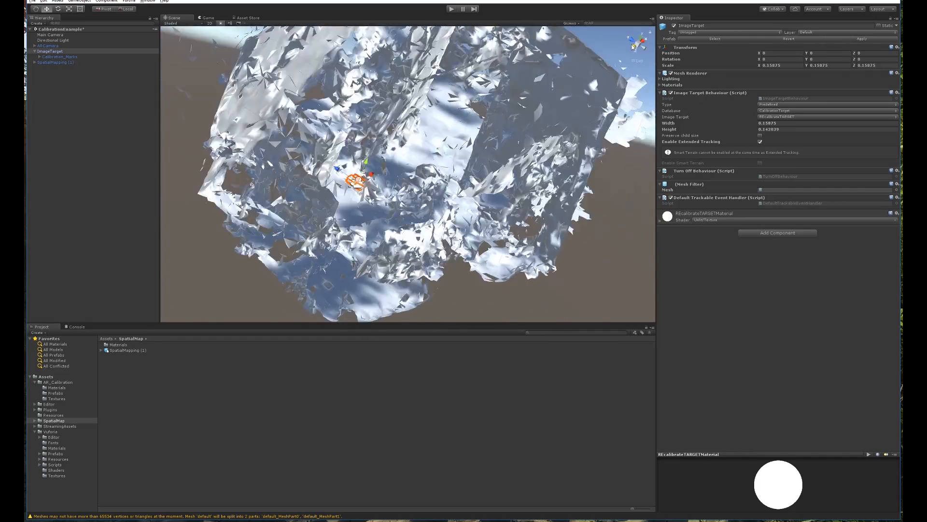
middle_drag(382, 116, 406, 161)
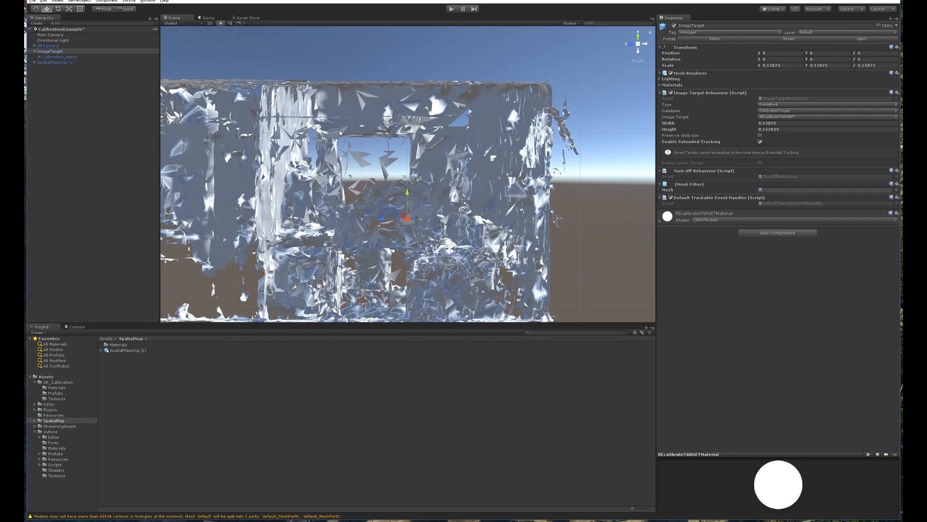
scroll(403, 164, up, 8)
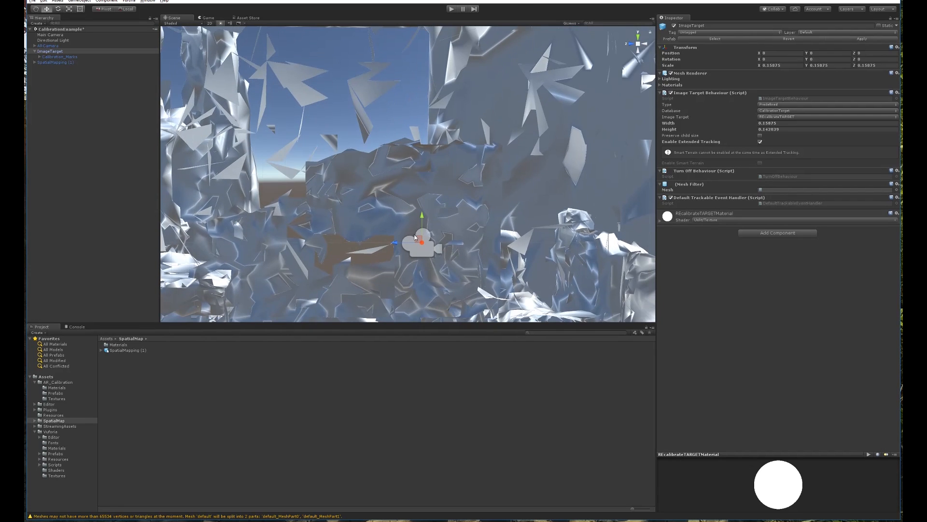
scroll(369, 108, up, 5)
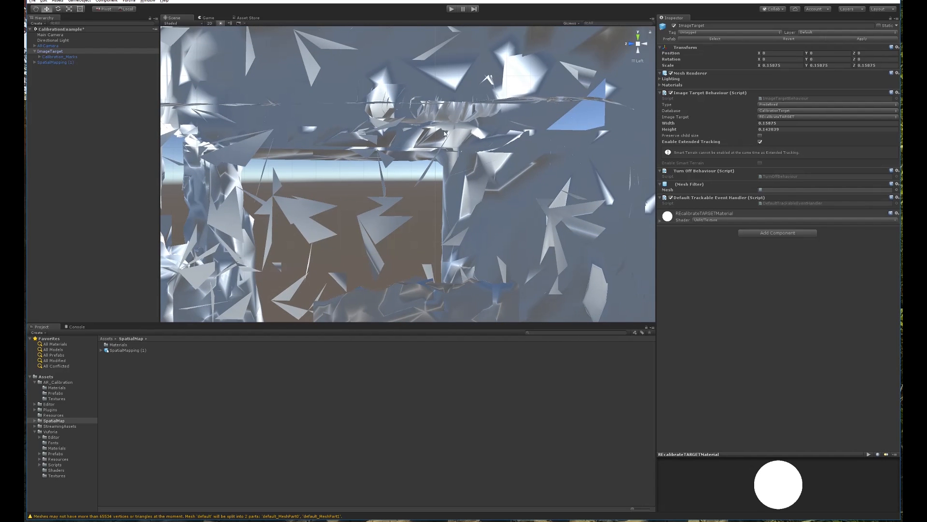
scroll(435, 145, down, 5)
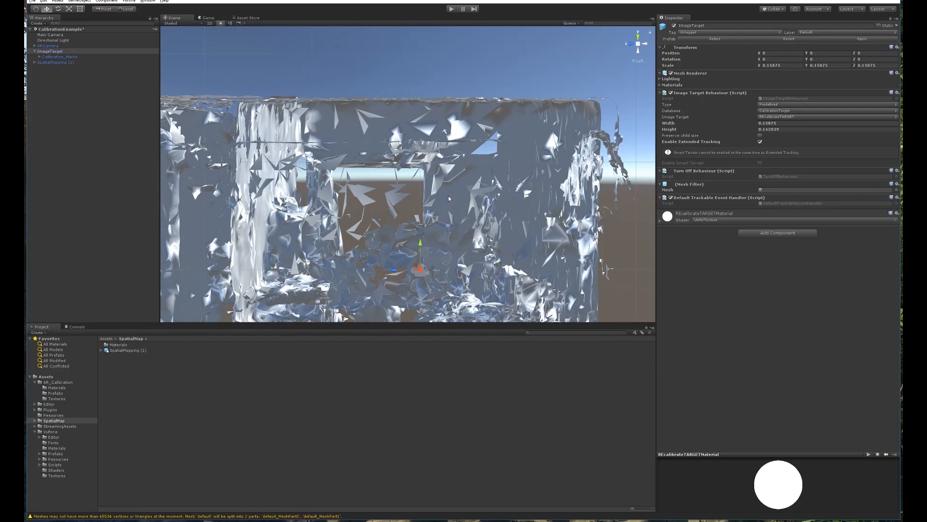
Return to perspective and orbit the view inside the scanned room.
click(642, 59)
alt+drag(463, 138, 445, 173)
scroll(392, 164, up, 4)
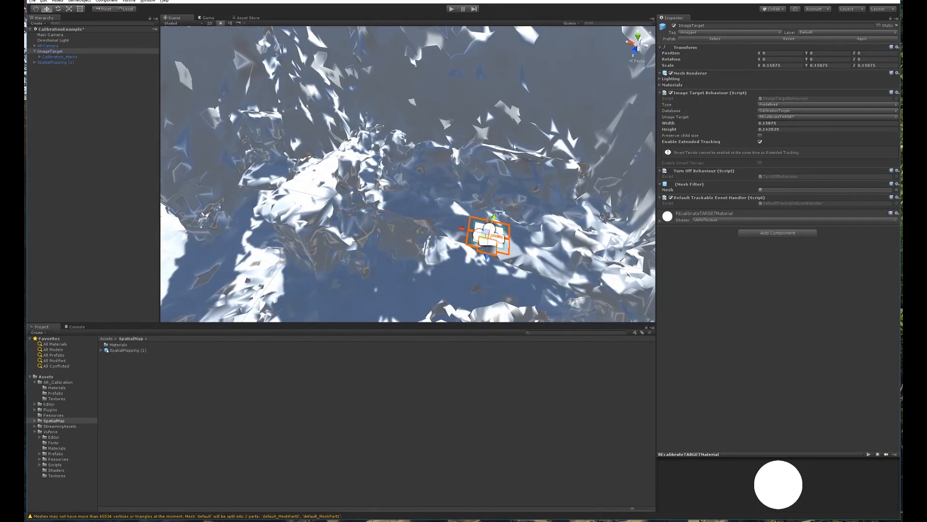
right_drag(447, 158, 407, 246)
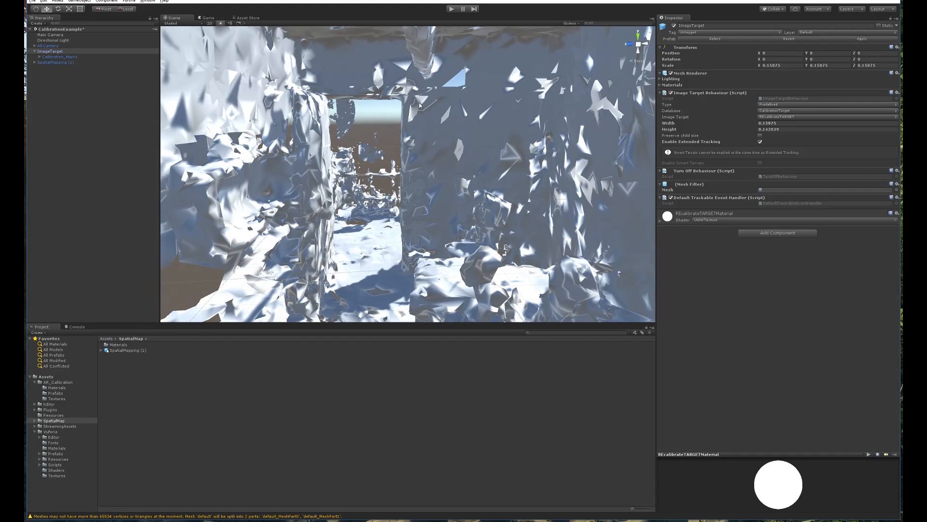
middle_drag(422, 117, 505, 93)
mouse_move(469, 109)
alt+mouse_down()
mouse_move(429, 129)
mouse_move(338, 140)
mouse_move(374, 100)
mouse_move(461, 86)
mouse_move(462, 117)
alt+mouse_up()
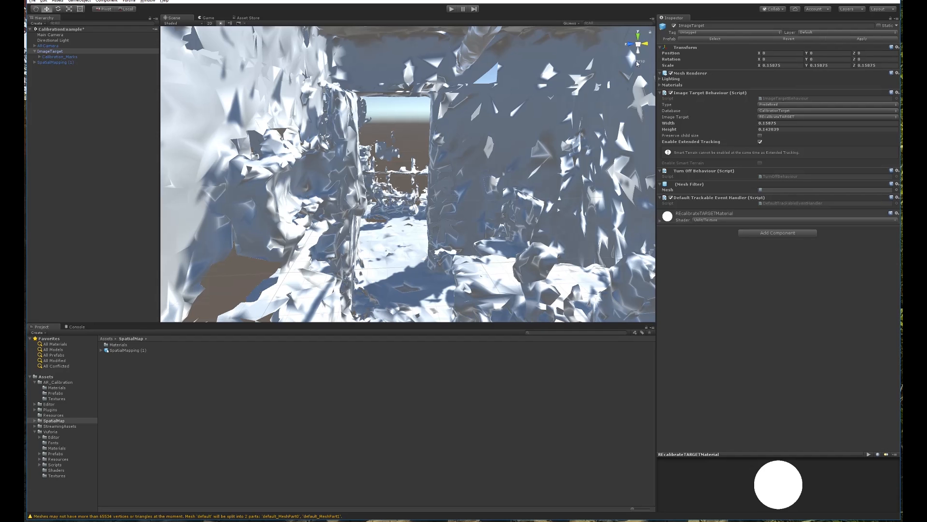
In an orthographic top view, move the ImageTarget to X 2.663 and frame it.
click(638, 62)
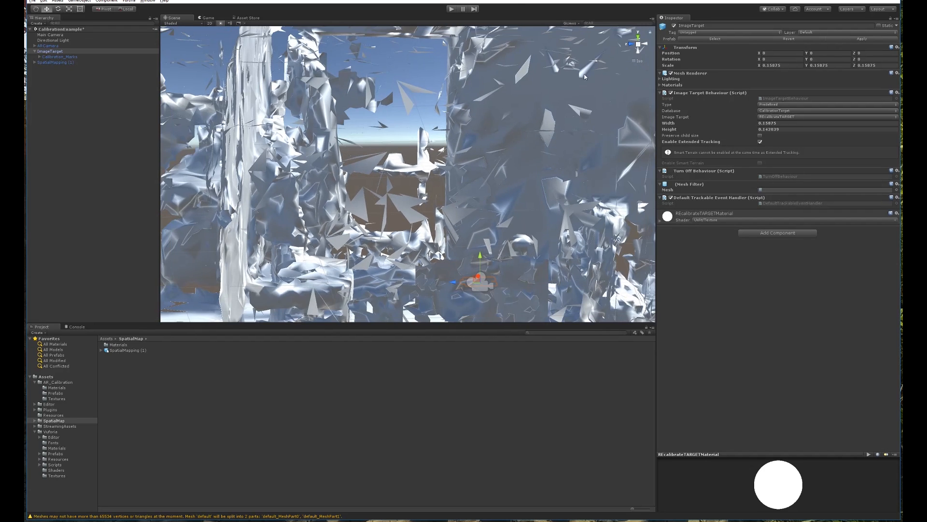
click(639, 38)
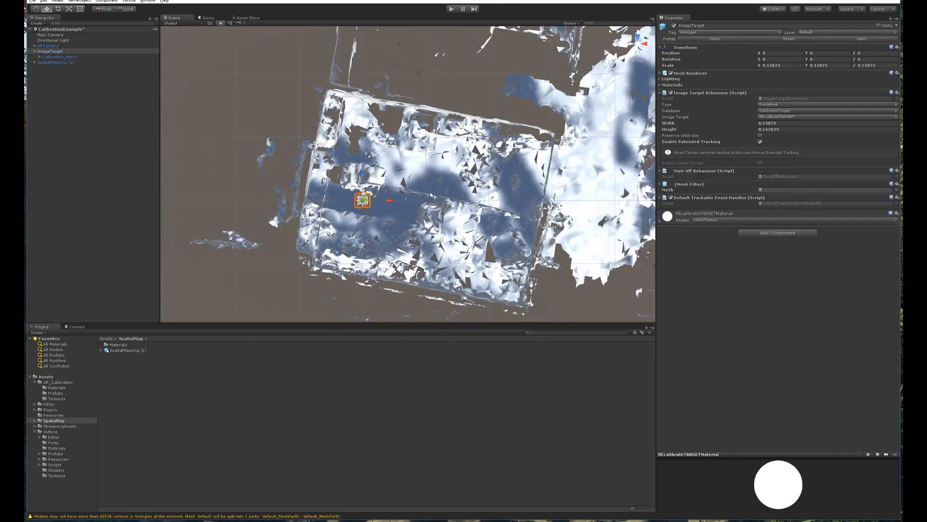
middle_drag(465, 198, 439, 180)
drag(356, 173, 502, 171)
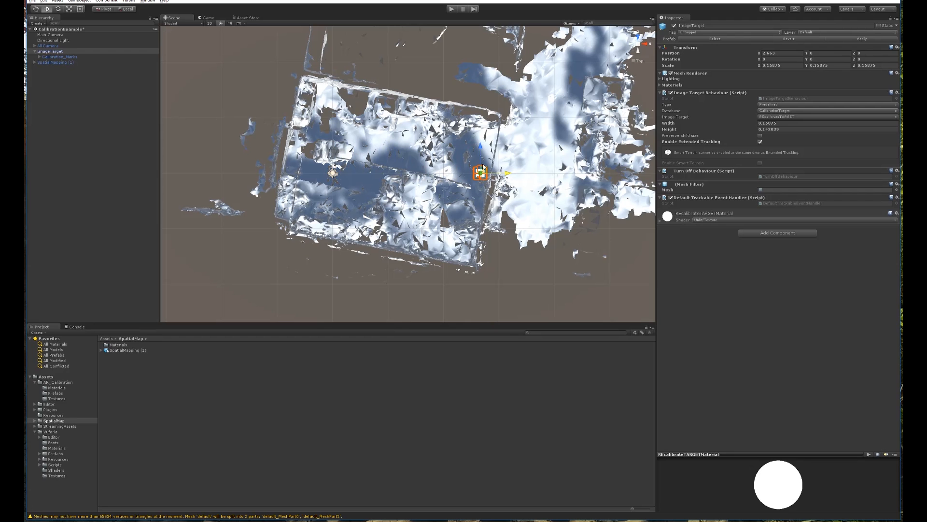
double_click(50, 51)
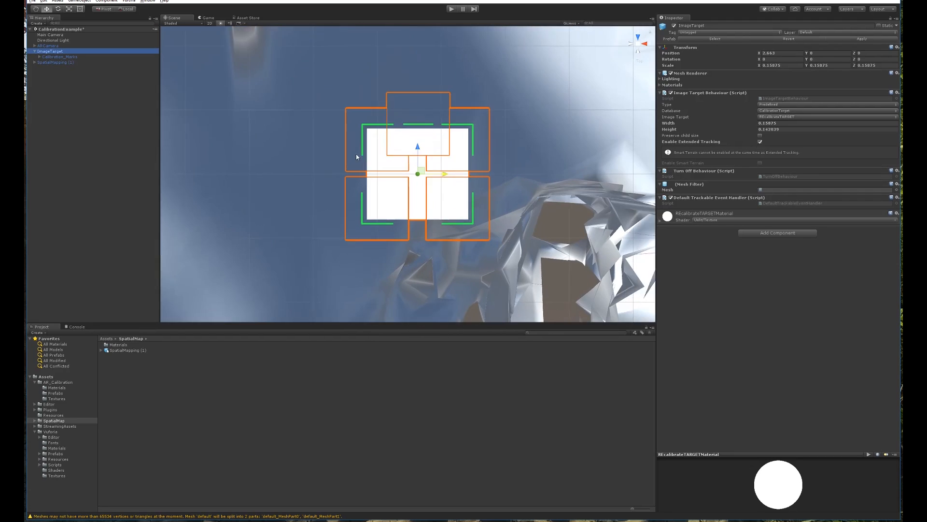
Rotate the ImageTarget to 90 degrees around Y.
scroll(382, 168, down, 3)
scroll(405, 179, down, 3)
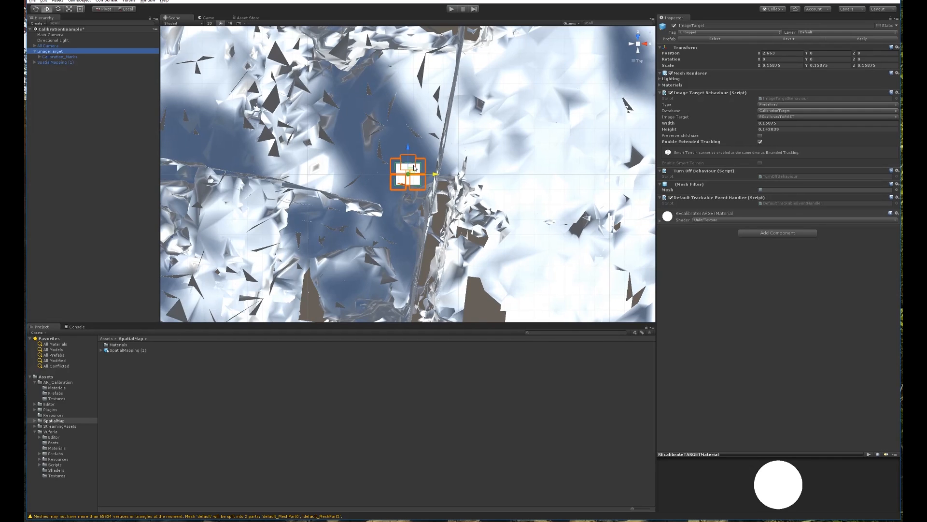
key(e)
drag(807, 61, 156, 60)
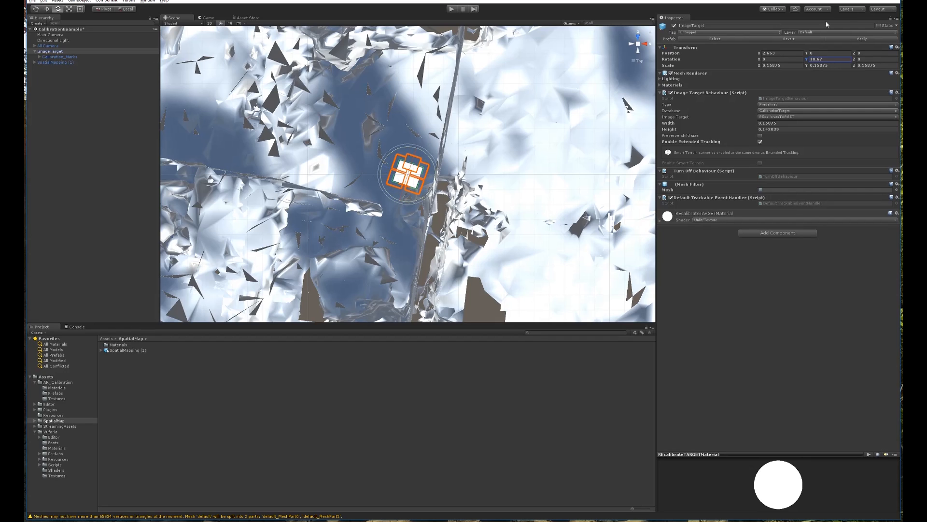
click(827, 60)
text(90)
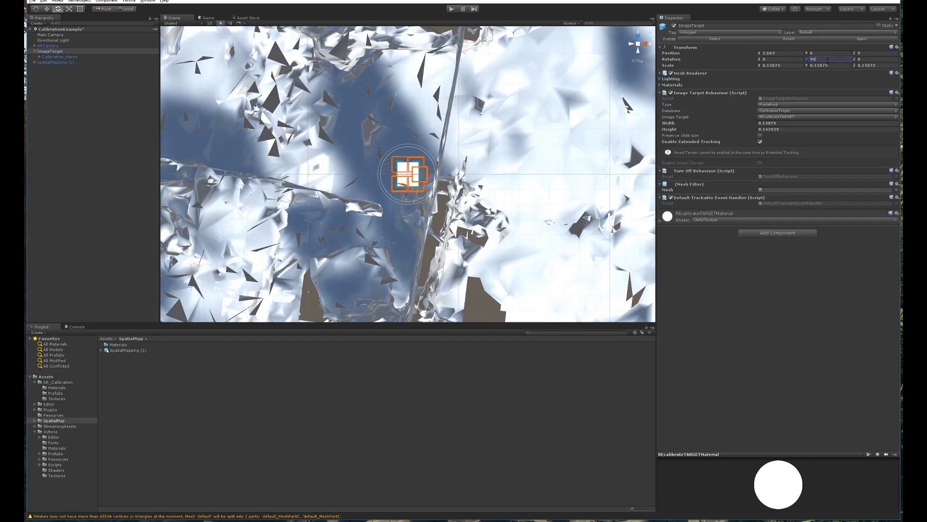
Set the ImageTarget's X rotation to -90 from the back view.
click(639, 52)
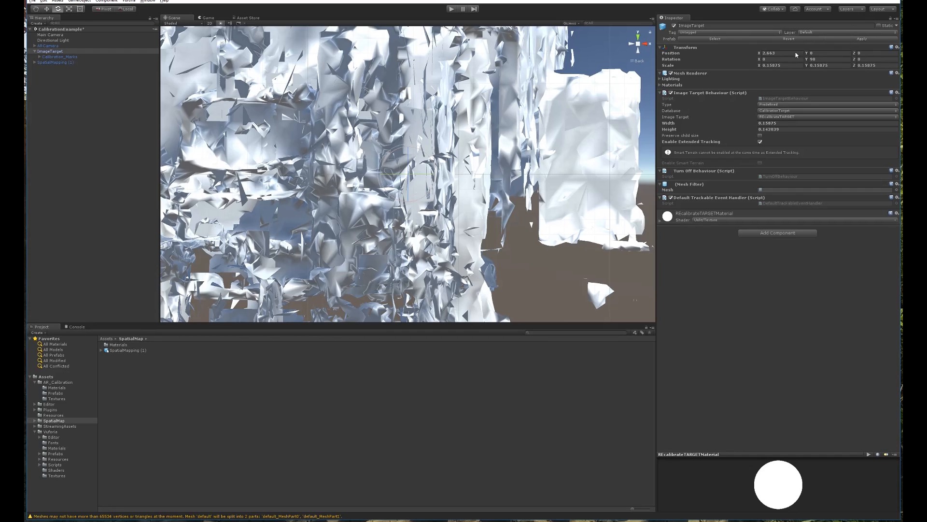
click(771, 60)
text(-2.19)
key(Return)
text(-90)
From a side view, raise the ImageTarget to about Y 0.756.
click(635, 45)
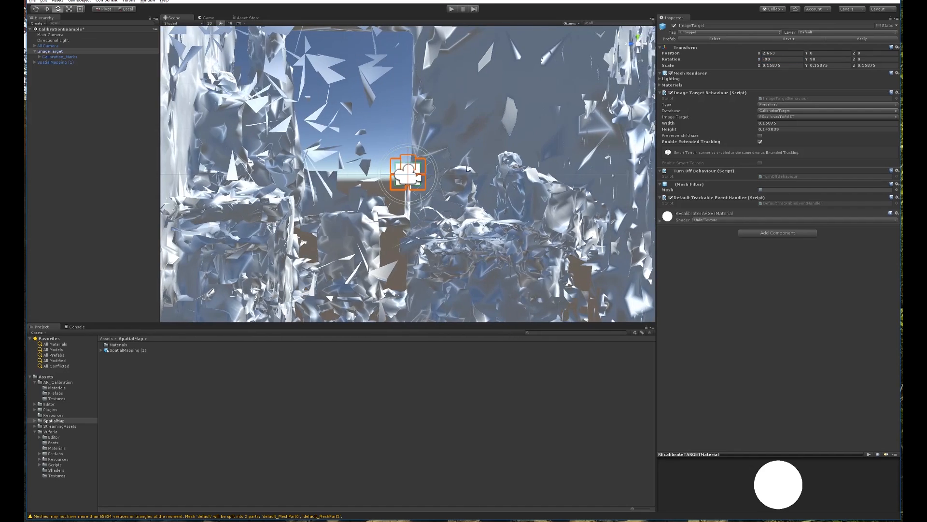
key(w)
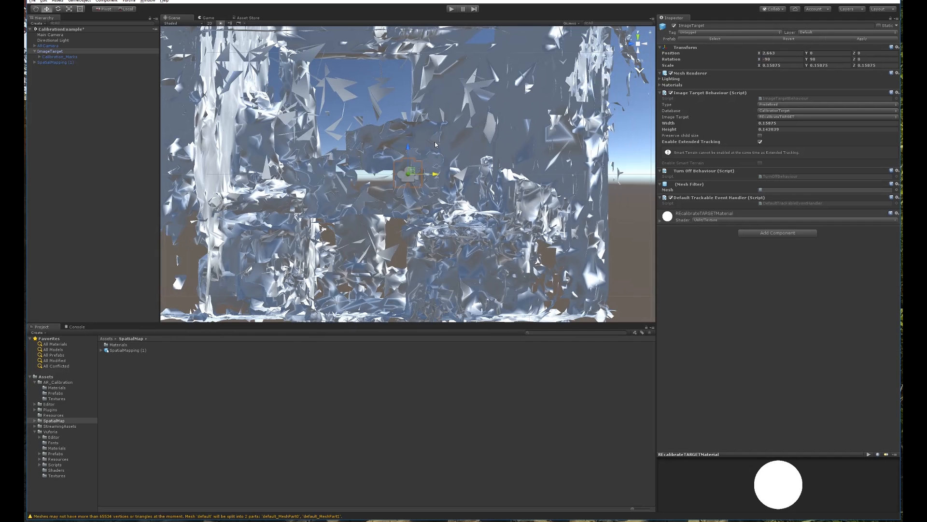
middle_drag(434, 145, 436, 252)
drag(410, 253, 409, 112)
scroll(426, 159, up, 2)
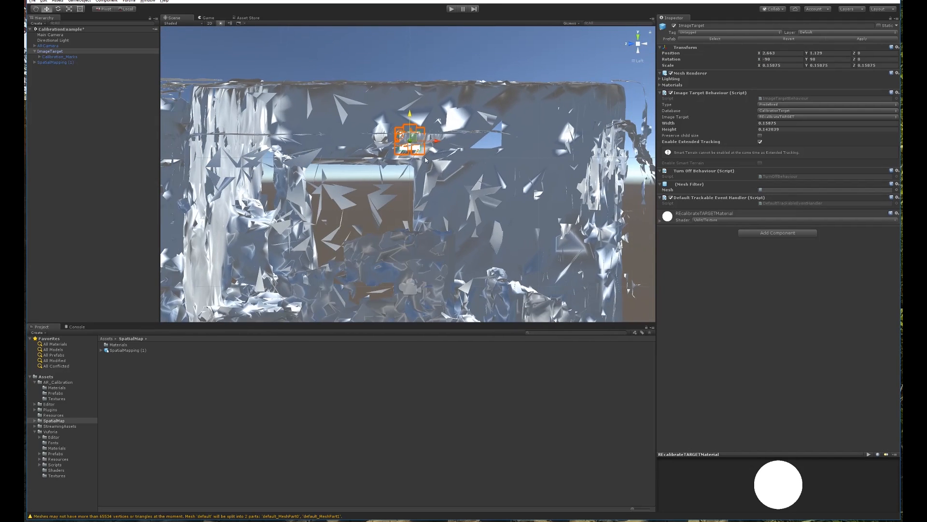
drag(410, 117, 410, 119)
Shift the ImageTarget along X toward the scanned wall, checking from top and side views.
click(638, 36)
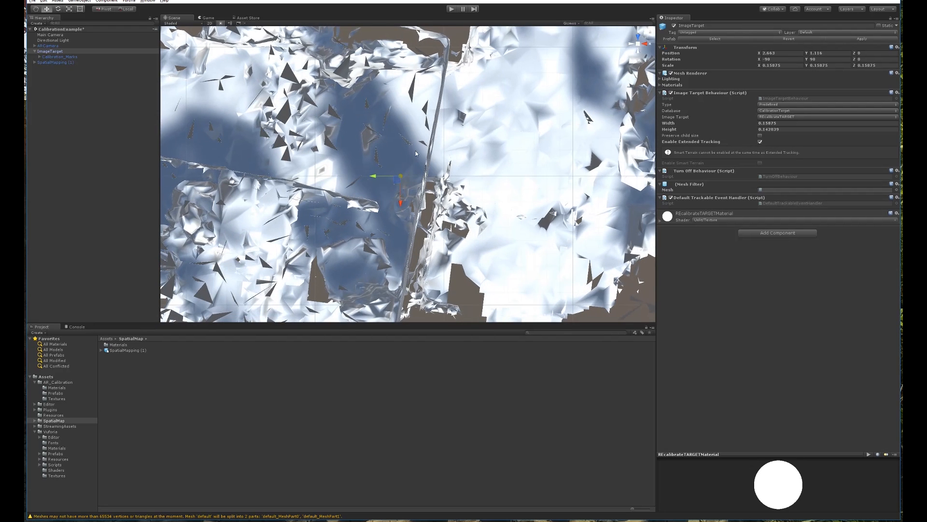
drag(377, 177, 395, 178)
key(alt)
alt+drag(638, 65, 623, 63)
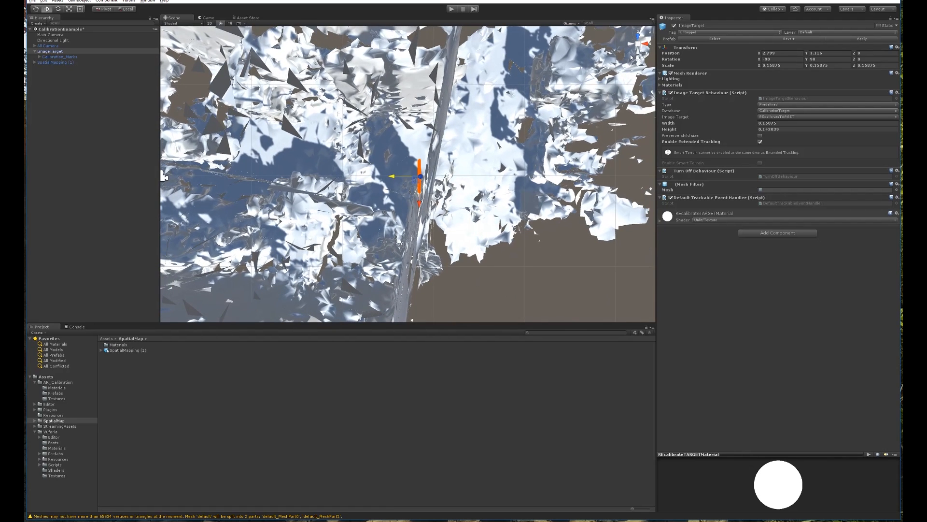
alt+drag(457, 151, 431, 137)
scroll(456, 126, down, 6)
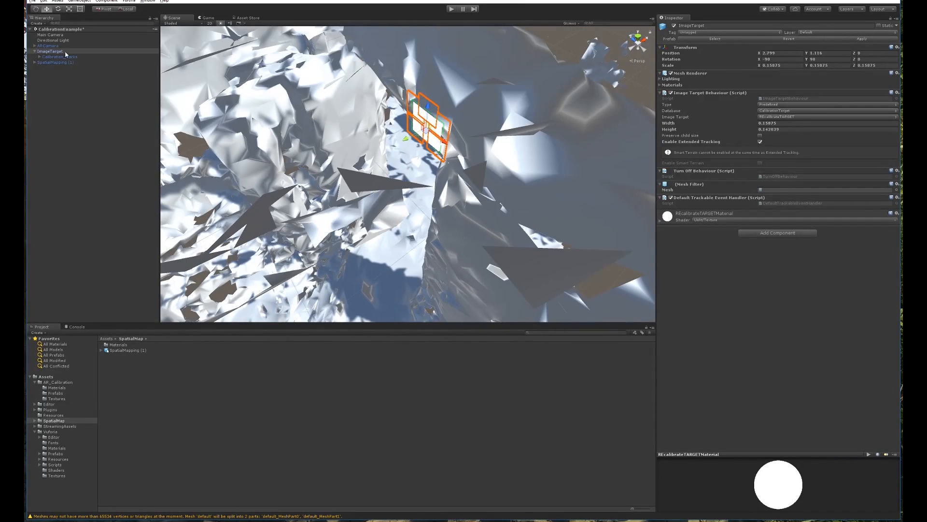
key(f)
alt+drag(423, 207, 400, 124)
drag(383, 175, 394, 175)
alt+drag(452, 194, 421, 309)
Tilt the ImageTarget flush with the wall, ending at rotation Y 180, Z -79.371.
key(e)
key(r)
key(e)
alt+drag(433, 208, 465, 151)
drag(439, 182, 466, 222)
key(w)
scroll(428, 230, down, 10)
scroll(428, 230, up, 10)
alt+drag(343, 135, 403, 146)
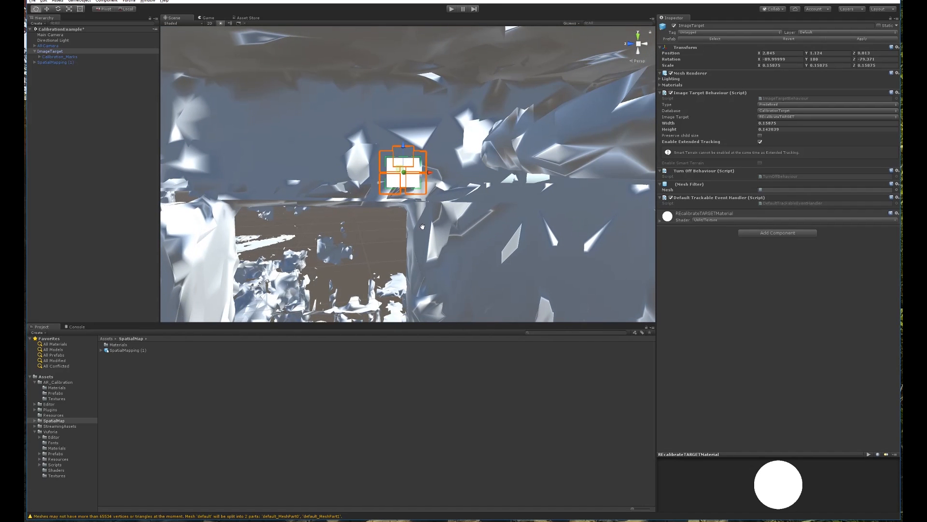
alt+drag(422, 228, 429, 160)
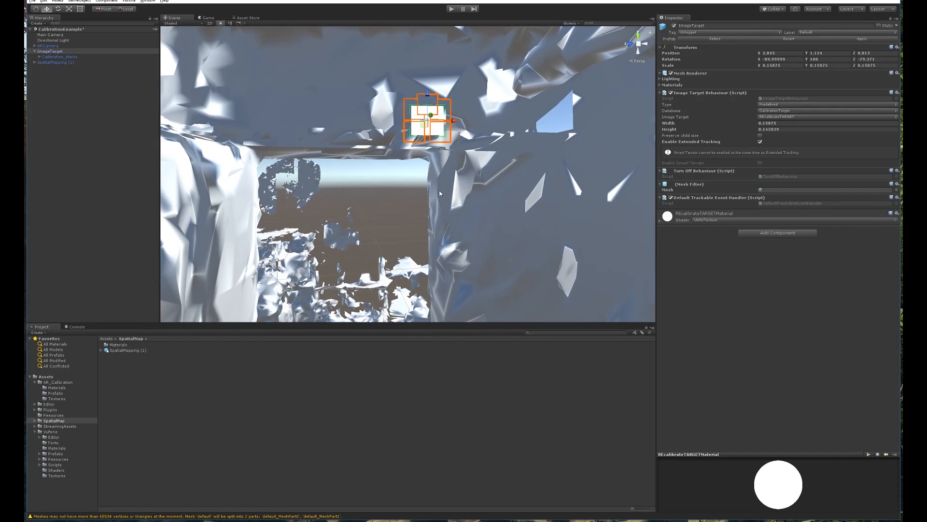
click(398, 173)
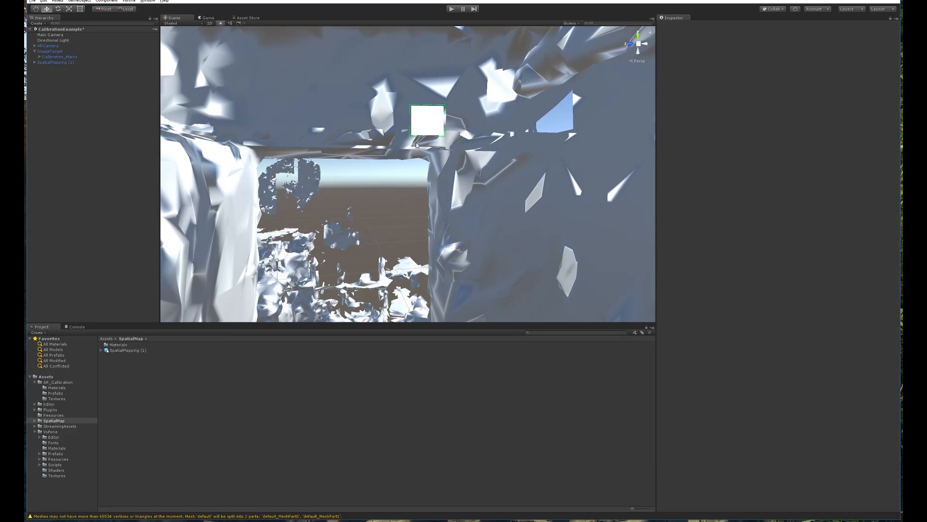
Drag SpatialMapping (1) onto ImageTarget in the Hierarchy, then check the result.
scroll(437, 155, down, 7)
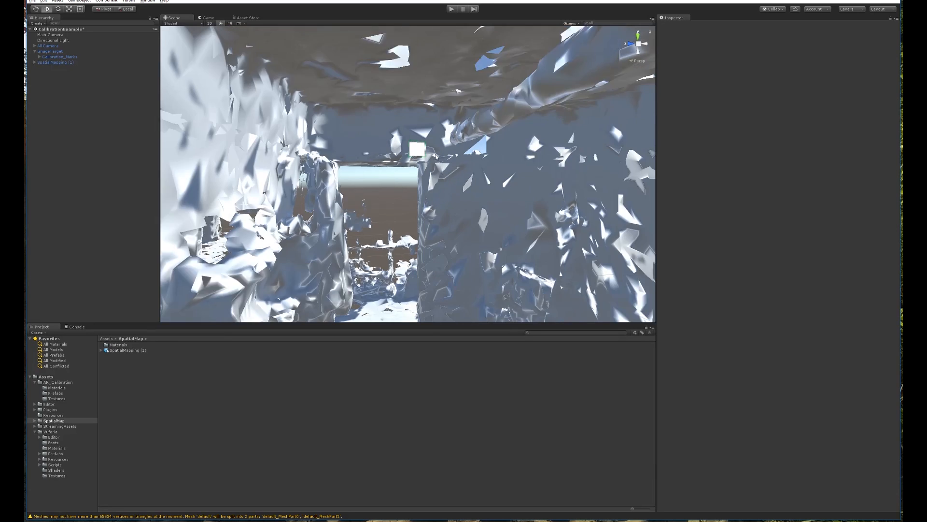
scroll(423, 149, up, 3)
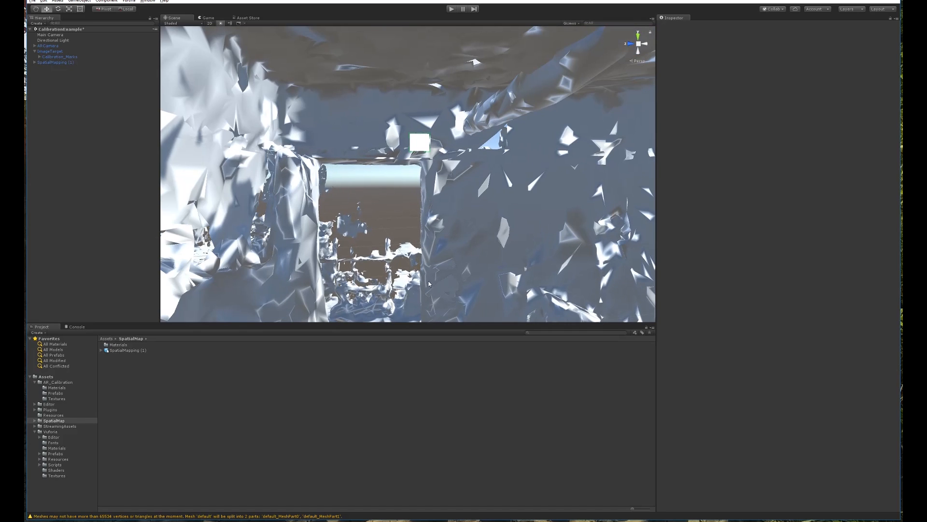
click(66, 62)
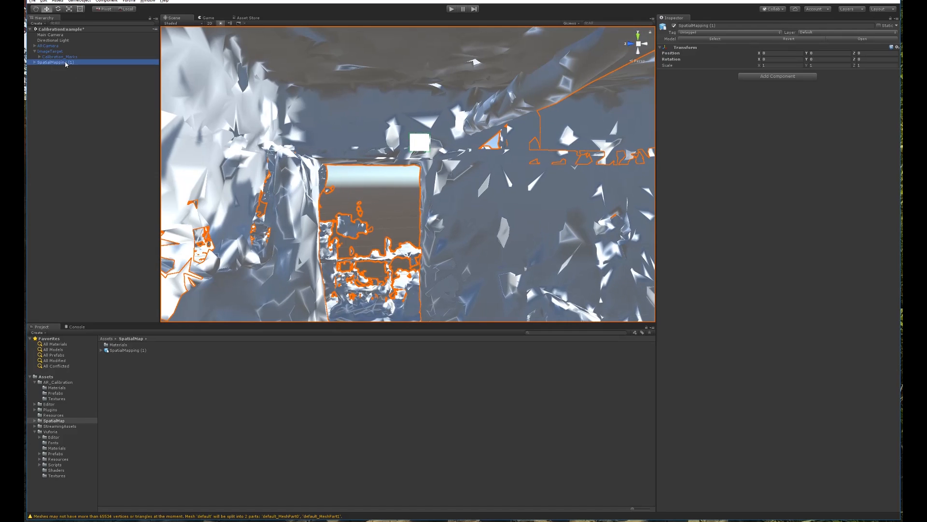
drag(56, 62, 54, 51)
click(54, 51)
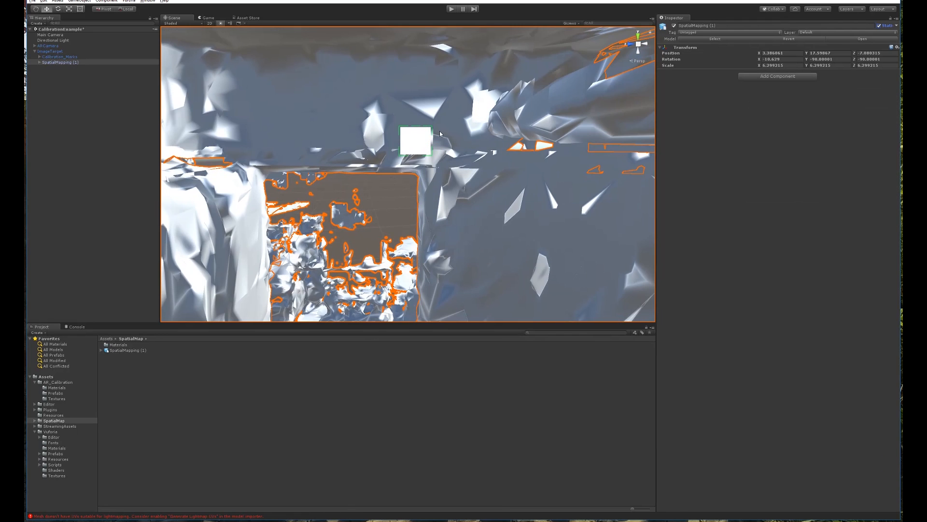
scroll(441, 132, up, 6)
scroll(441, 131, down, 5)
middle_drag(470, 132, 453, 153)
alt+drag(454, 153, 456, 129)
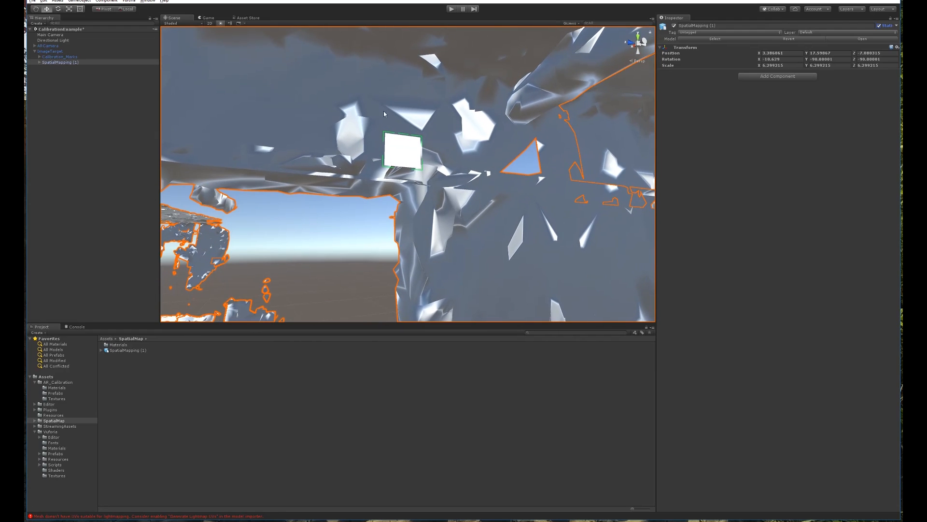
Expand SpatialMapping (1) > default and select default_MeshPart0.
click(40, 63)
click(45, 69)
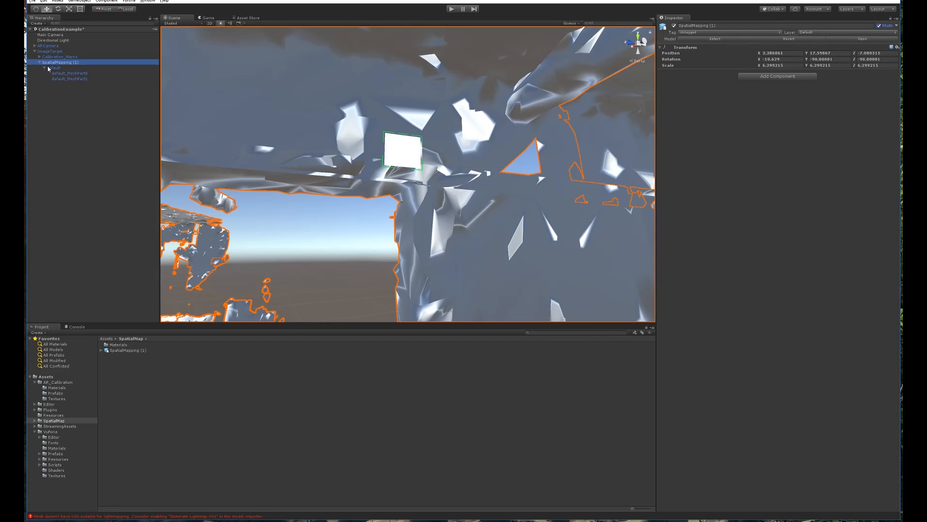
click(54, 69)
click(62, 73)
click(74, 77)
click(73, 74)
click(74, 77)
click(74, 75)
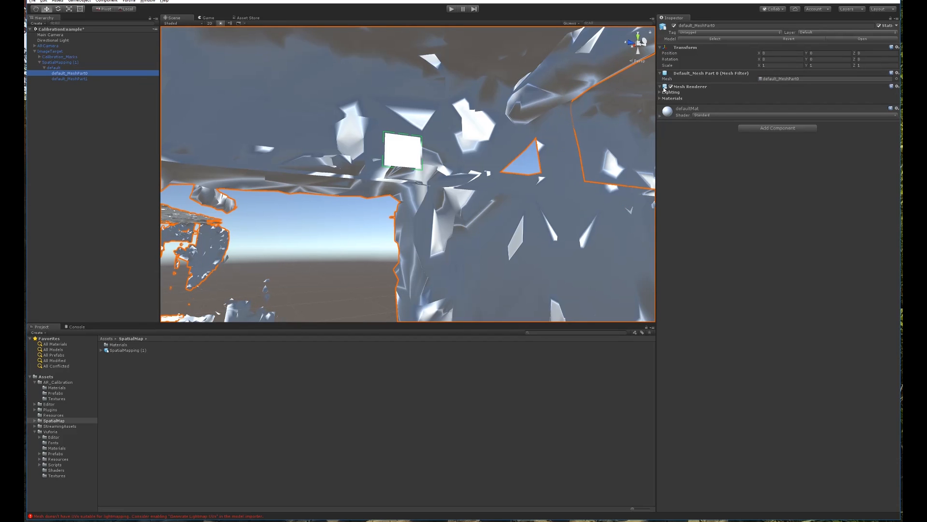
Apply the VR > SpatialMapping > Wireframe shader, then try the Occlusion shader.
click(706, 116)
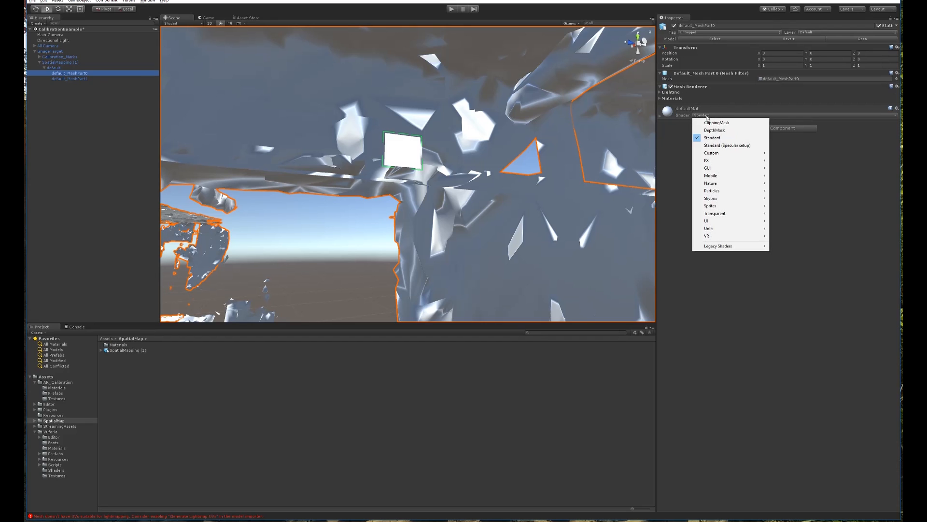
mouse_move(763, 237)
mouse_move(804, 238)
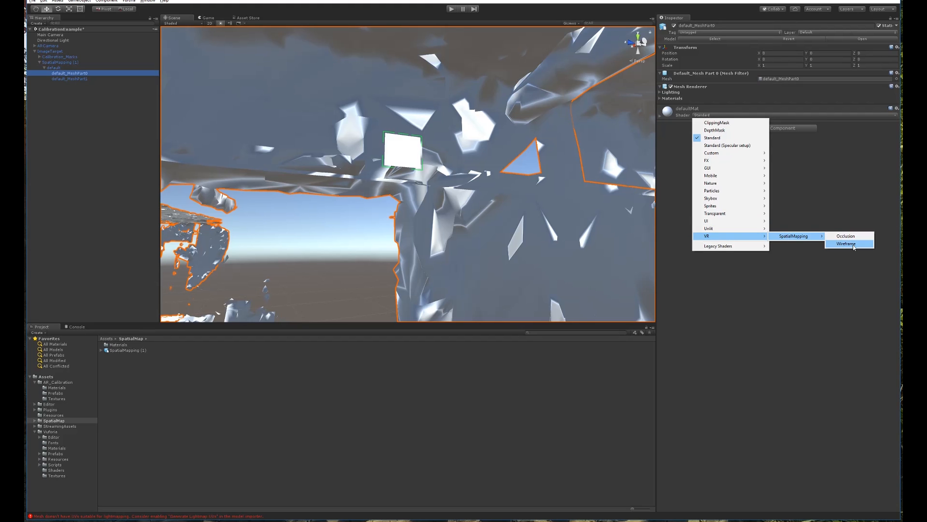
click(847, 243)
click(720, 115)
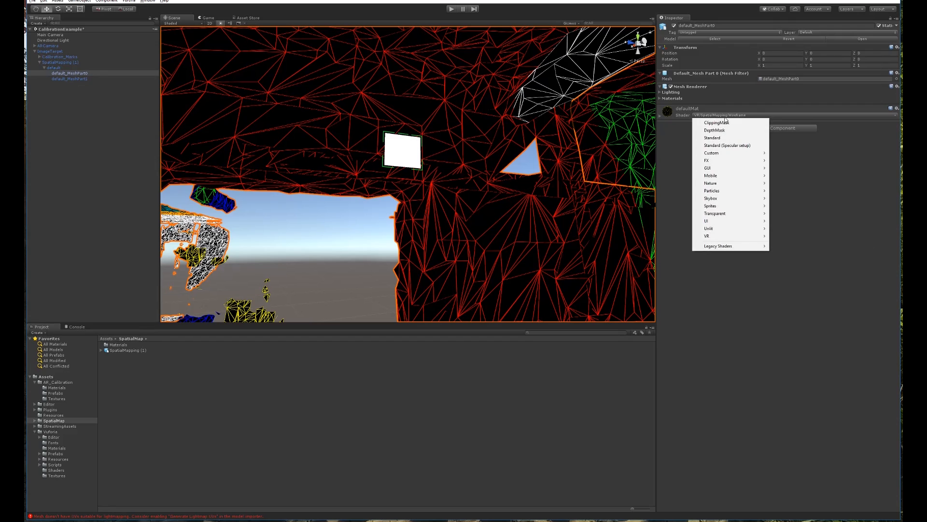
mouse_move(714, 238)
mouse_move(802, 242)
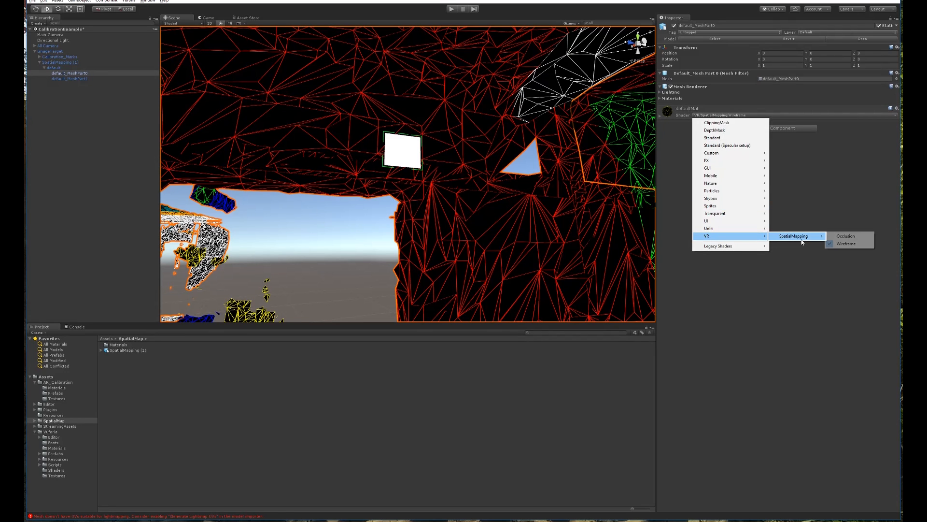
click(845, 237)
alt+drag(490, 196, 451, 251)
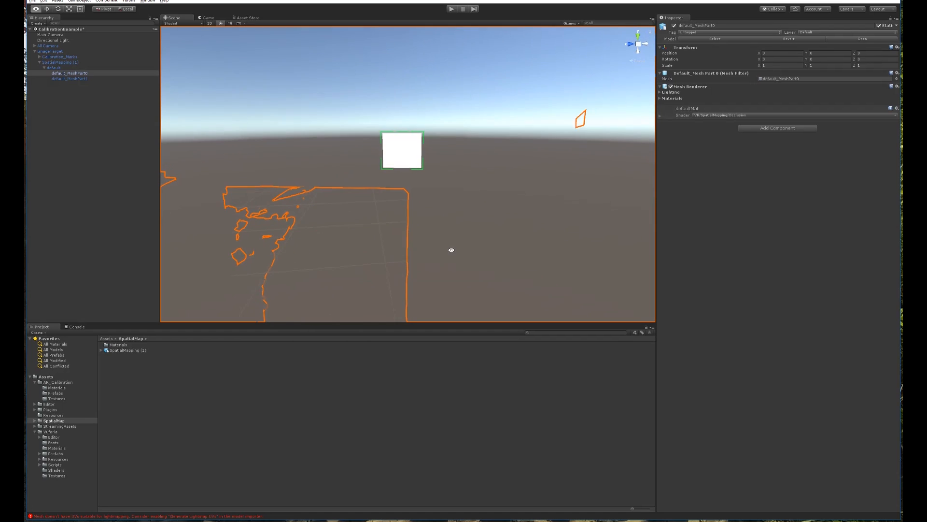
Switch default_MeshPart0 back to the Wireframe shader and inspect the wireframe room.
click(734, 117)
mouse_move(734, 238)
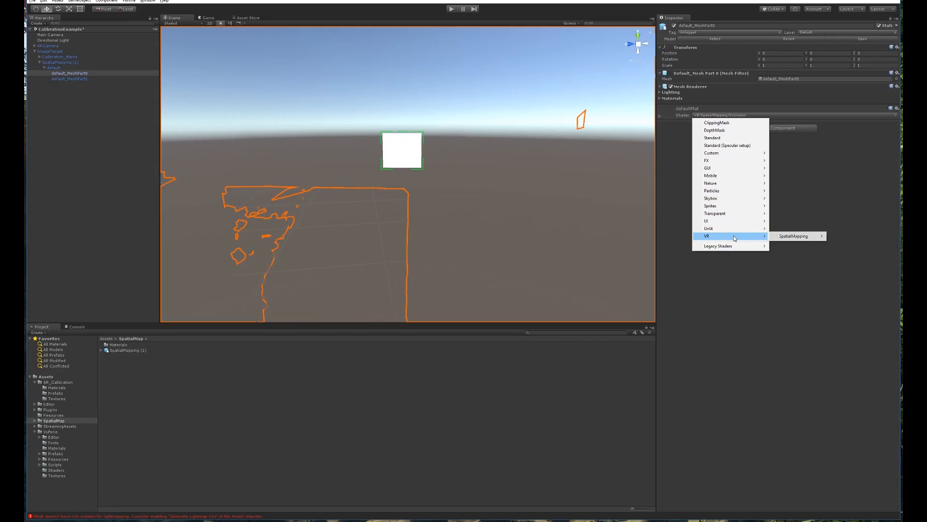
mouse_move(802, 237)
click(852, 244)
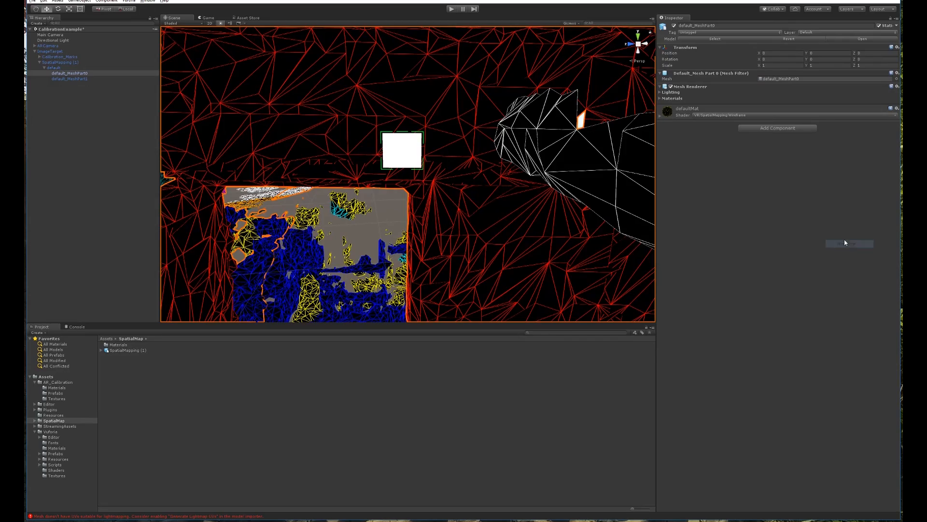
alt+drag(420, 127, 381, 170)
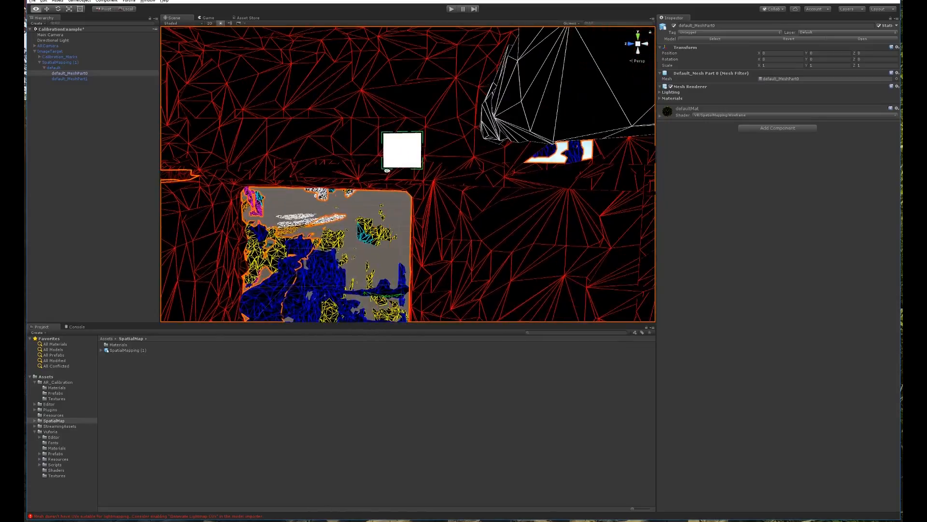
scroll(404, 171, down, 10)
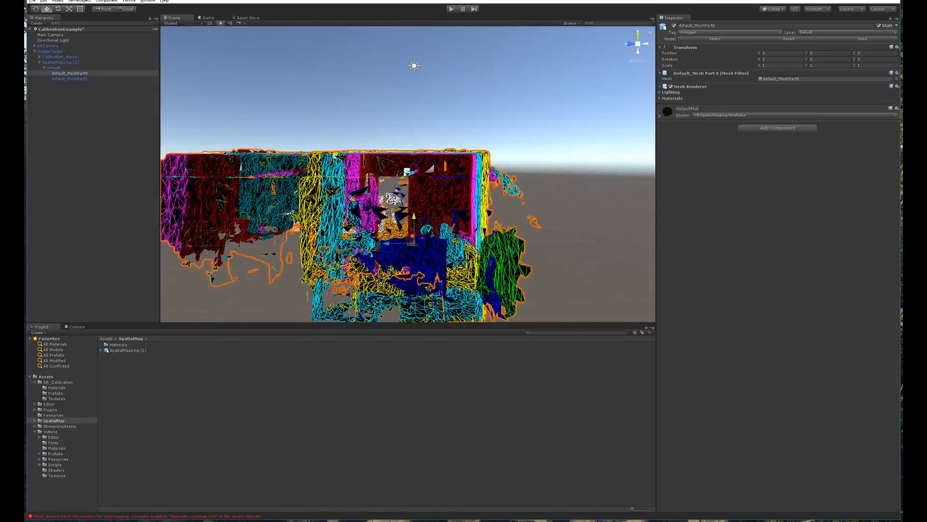
scroll(408, 171, up, 15)
alt+drag(390, 166, 436, 164)
click(72, 109)
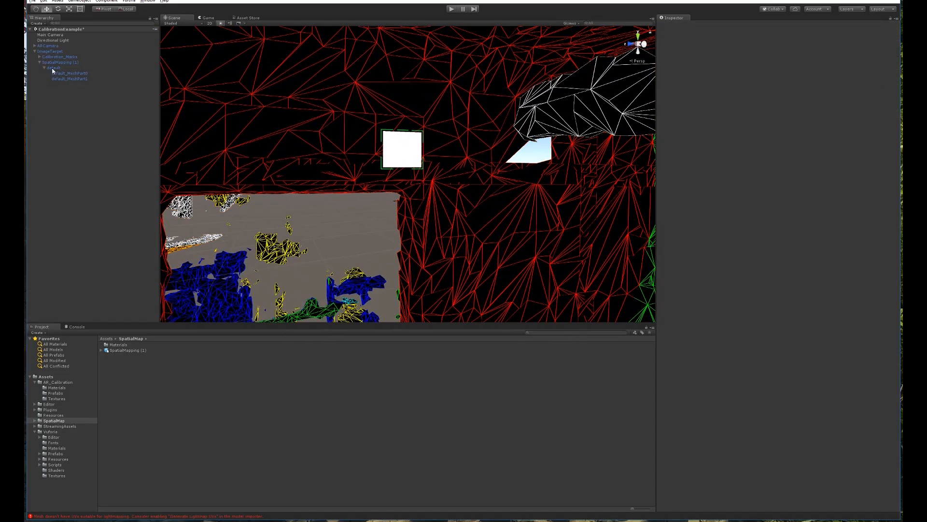
click(39, 62)
Select the ImageTarget in the CalibrationExample hierarchy.
click(50, 51)
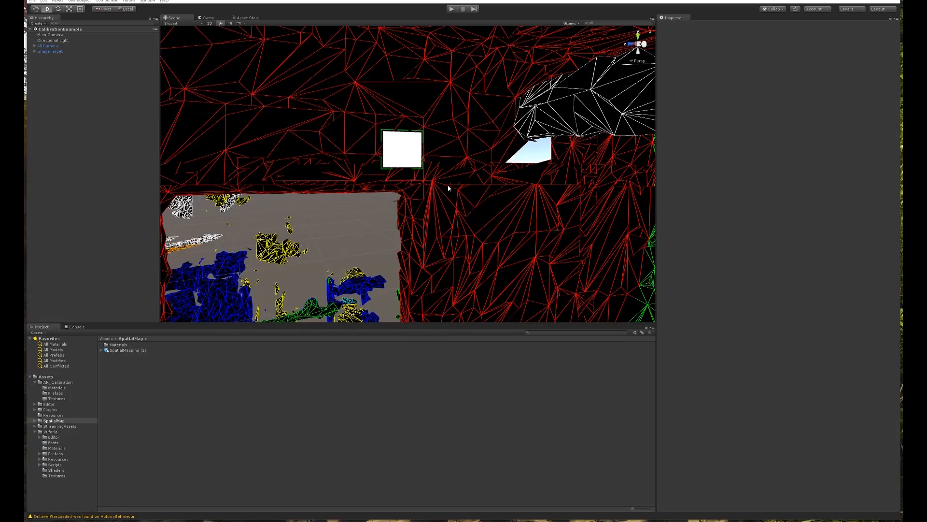
Close Build Settings and rotate the ImageTarget to line up with the mapped wall.
click(272, 88)
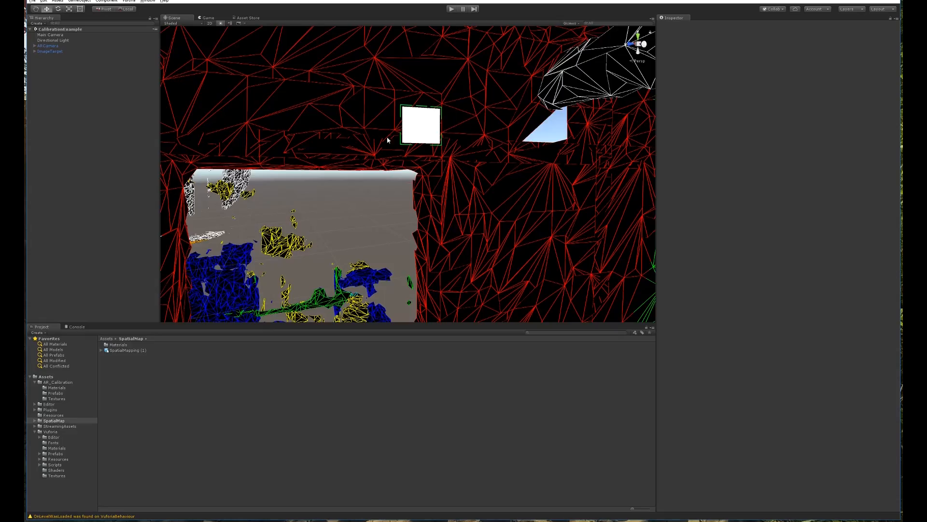
alt+drag(453, 177, 432, 173)
scroll(409, 166, up, 5)
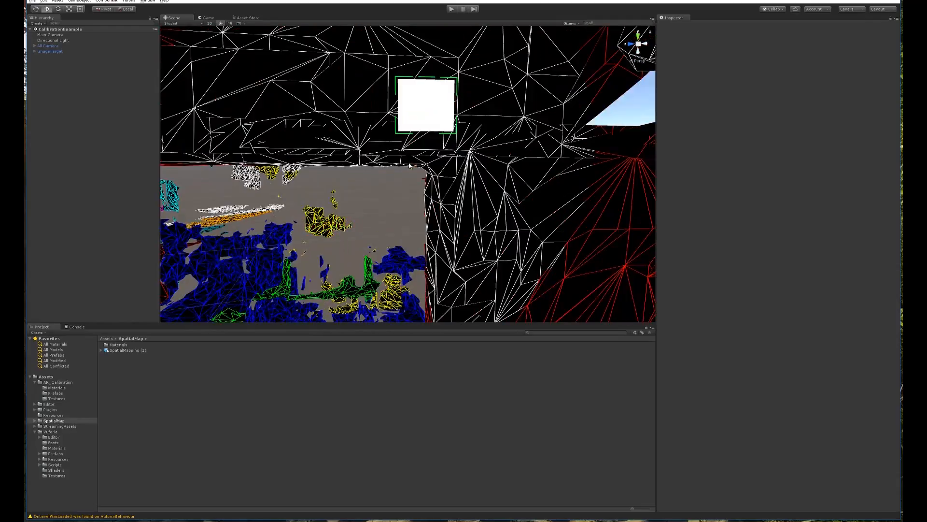
click(421, 116)
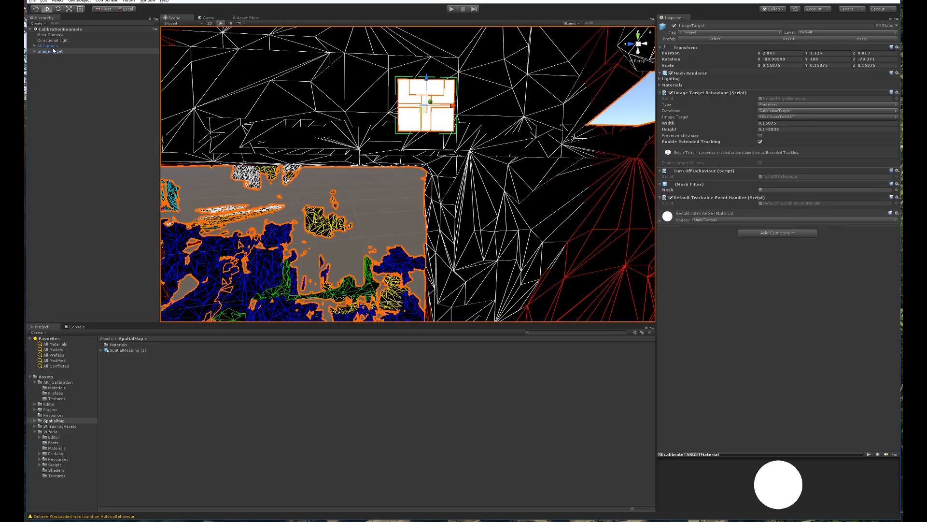
alt+drag(491, 101, 314, 161)
key(e)
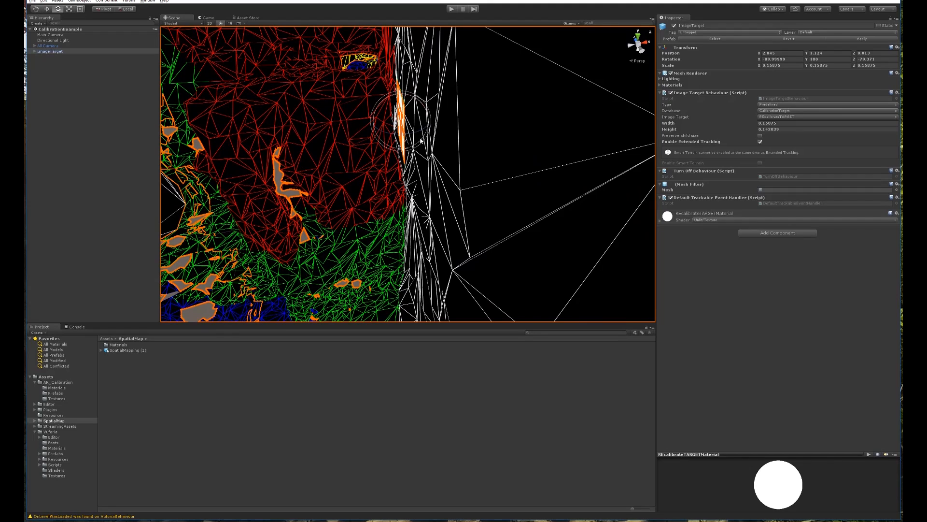
drag(394, 111, 394, 112)
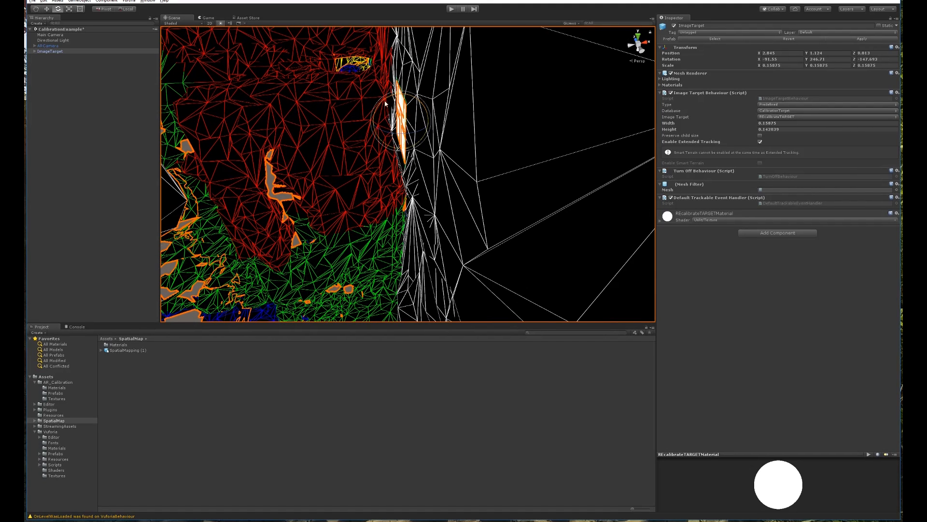
Drag SpatialMapping (1) out from under ImageTarget, then parent it back under ImageTarget.
click(105, 67)
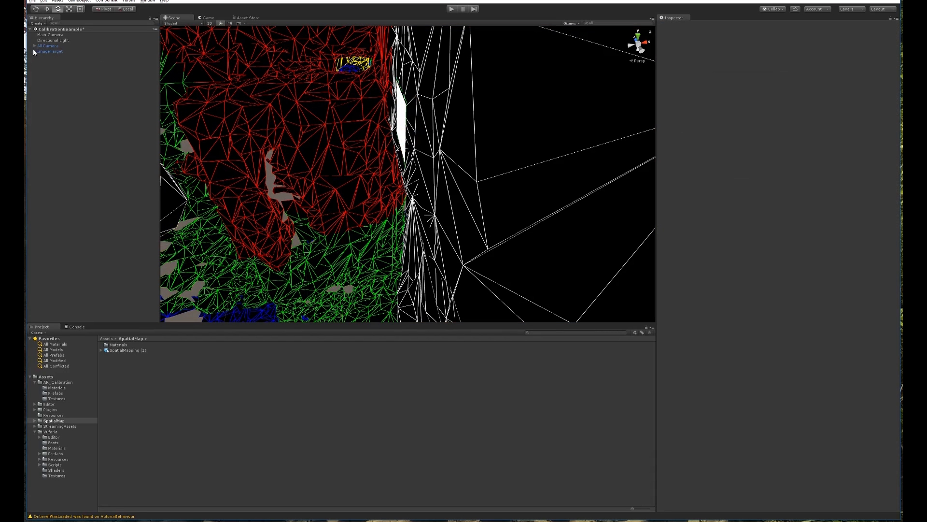
click(53, 62)
drag(53, 104, 53, 104)
click(54, 51)
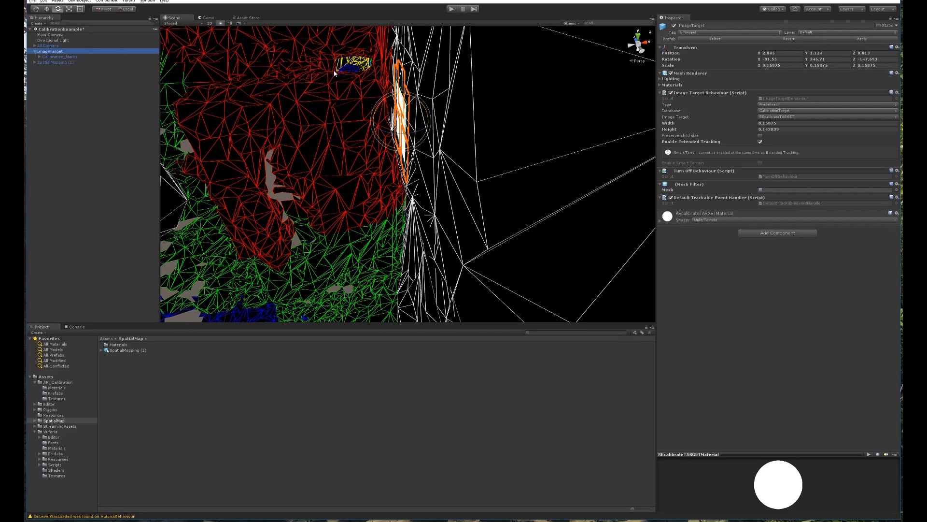
alt+drag(391, 98, 491, 143)
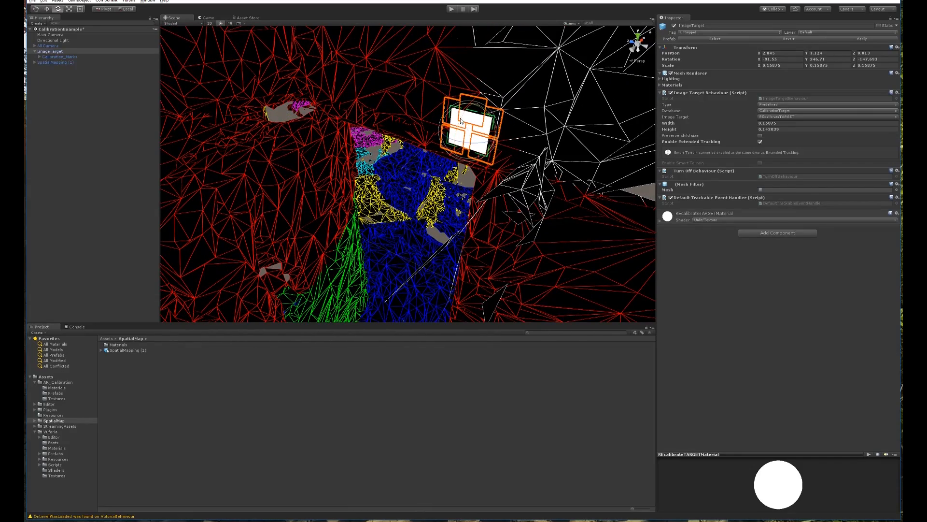
alt+drag(472, 121, 319, 168)
alt+drag(489, 150, 509, 154)
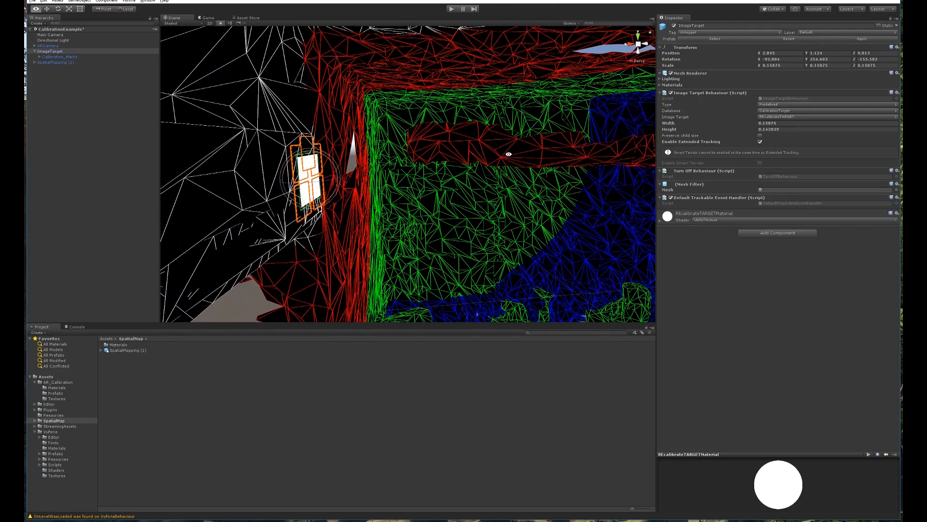
alt+drag(347, 152, 355, 160)
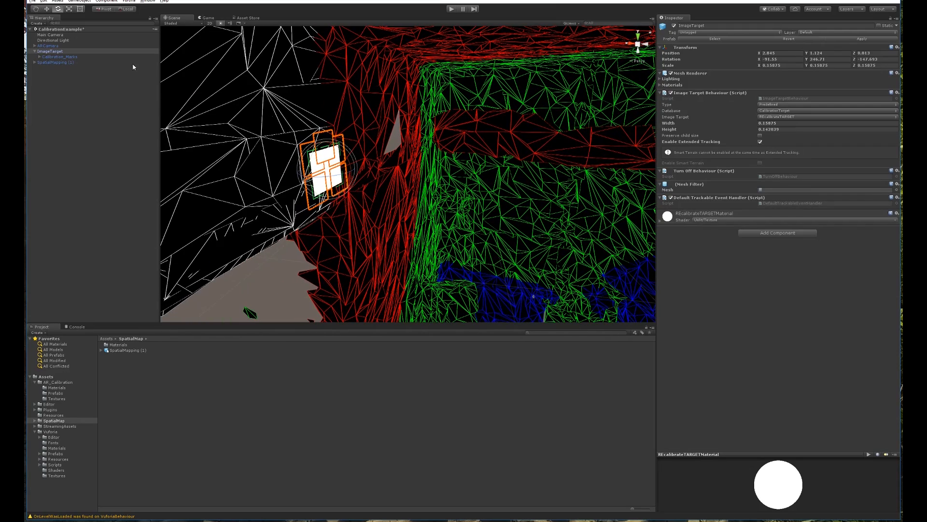
click(53, 86)
drag(53, 62, 55, 54)
click(97, 123)
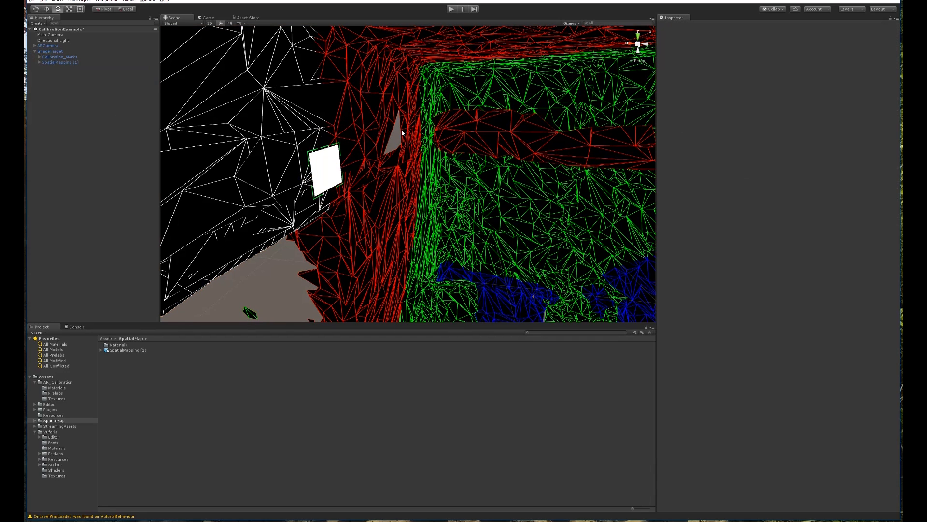
Save the CalibrationExample scene and look over the mapped room mesh.
middle_drag(462, 143, 313, 119)
alt+drag(312, 119, 426, 158)
middle_drag(426, 158, 426, 105)
key(ctrl+s)
alt+drag(426, 105, 328, 127)
alt+drag(550, 178, 465, 208)
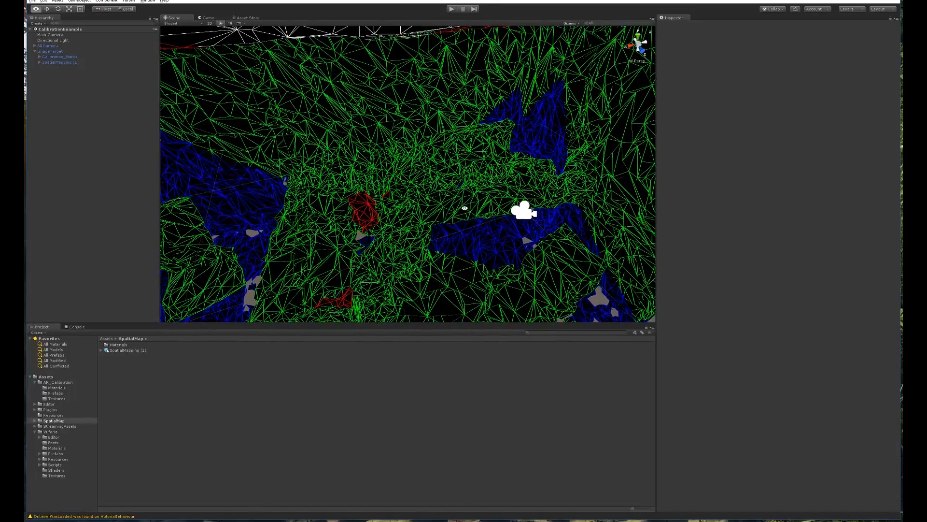
alt+drag(535, 218, 465, 169)
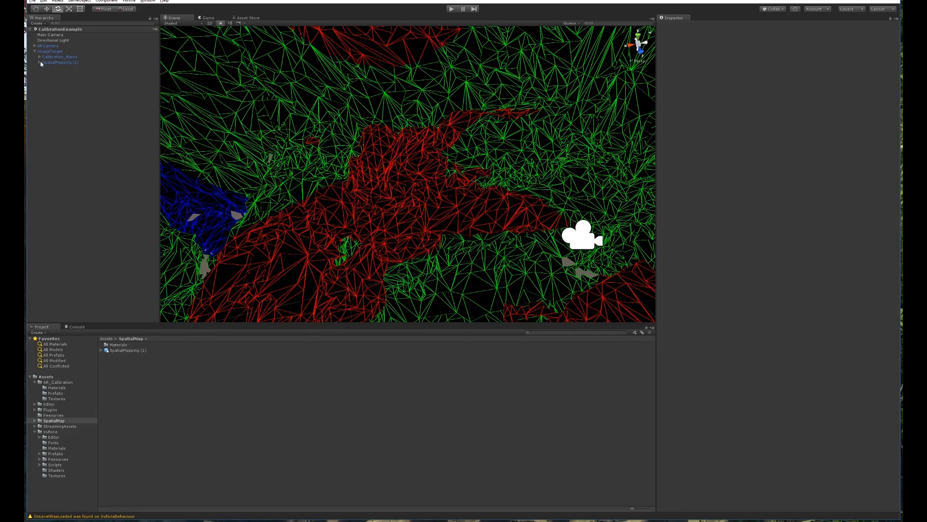
Switch default_MeshPart0's material to the Standard shader and frame the spatial-mapping mesh.
click(44, 67)
click(58, 73)
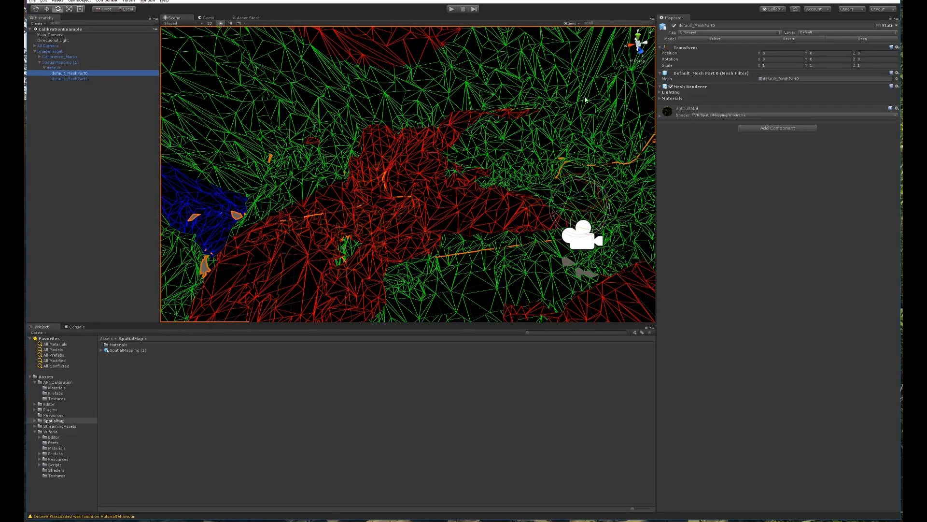
click(733, 114)
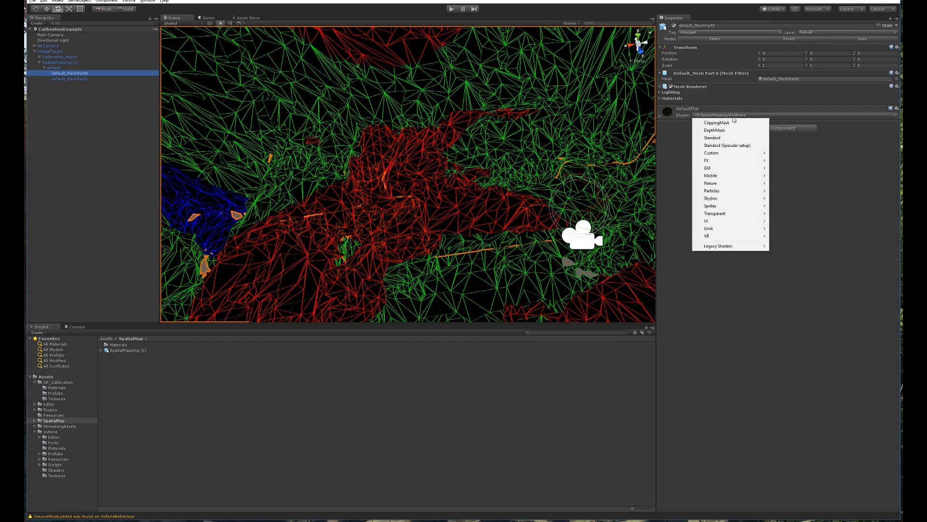
click(722, 138)
alt+drag(445, 169, 492, 170)
click(441, 181)
key(f)
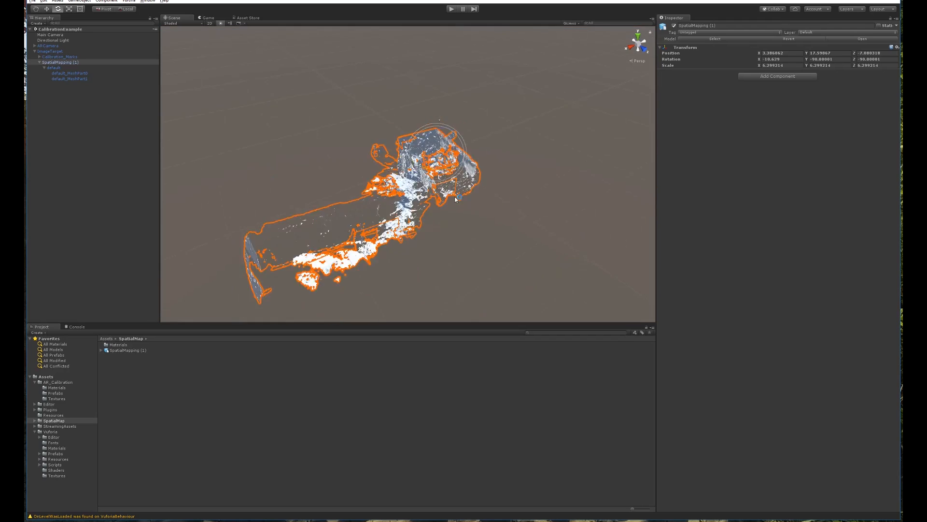
Frame the ImageTarget and turn the view to face the wall mesh.
click(52, 53)
click(341, 98)
click(53, 52)
key(f)
mouse_move(577, 158)
alt+mouse_down()
mouse_move(505, 107)
mouse_move(397, 178)
alt+mouse_up()
mouse_move(538, 175)
alt+mouse_down()
mouse_move(458, 154)
mouse_move(458, 216)
mouse_move(613, 228)
mouse_move(599, 227)
alt+mouse_up()
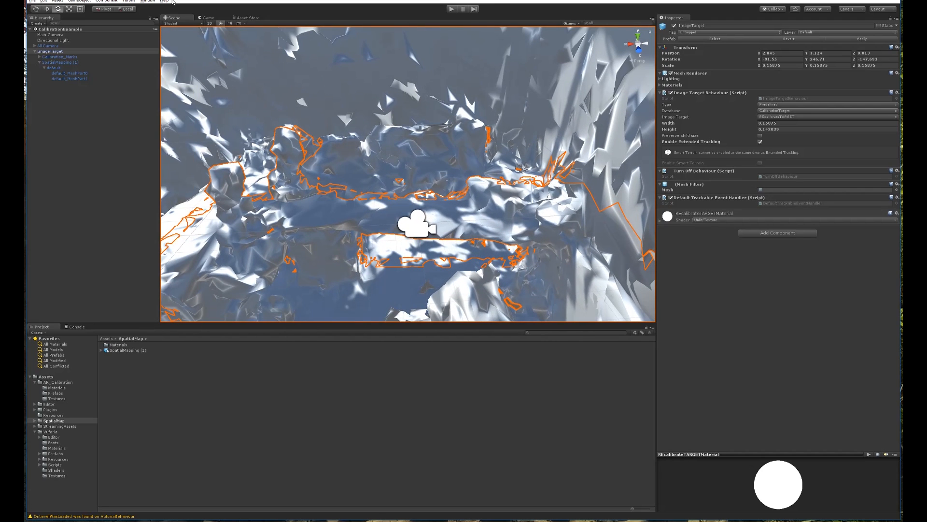
click(80, 1)
Create a Cube and scale it to 0.1 on X, Y and Z.
mouse_move(97, 23)
click(180, 24)
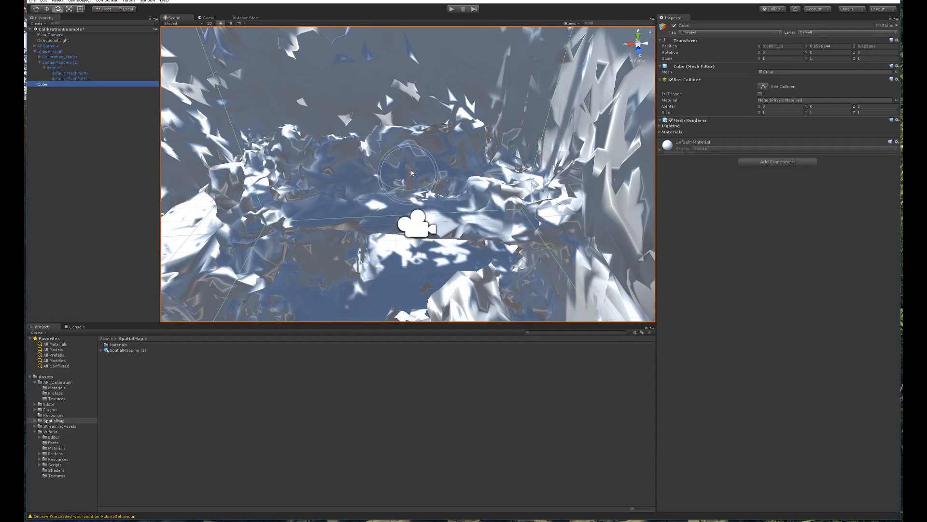
scroll(414, 175, down, 5)
scroll(416, 175, up, 6)
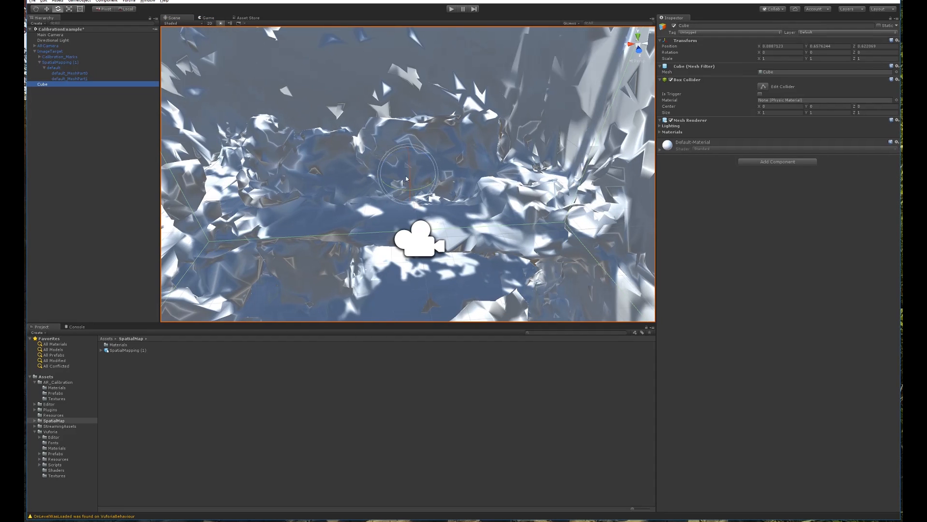
click(778, 58)
text(.1)
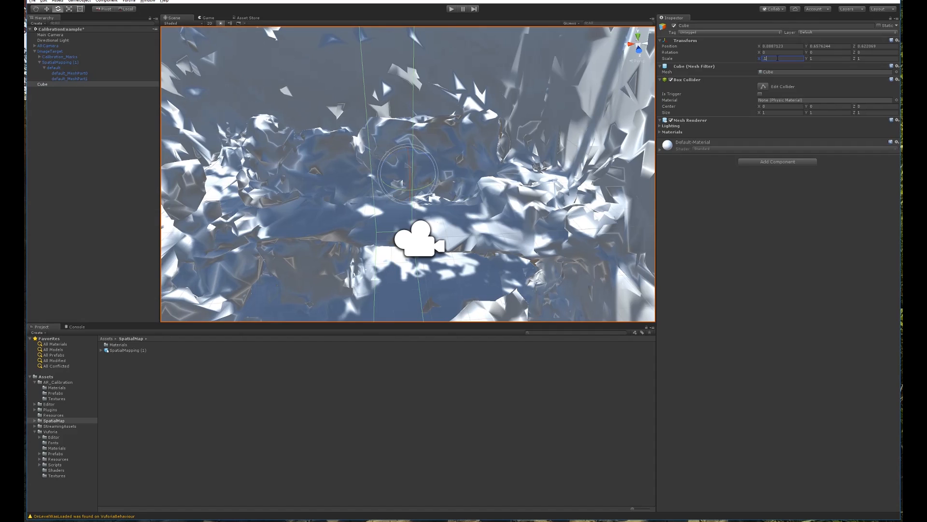
click(817, 58)
text(.1)
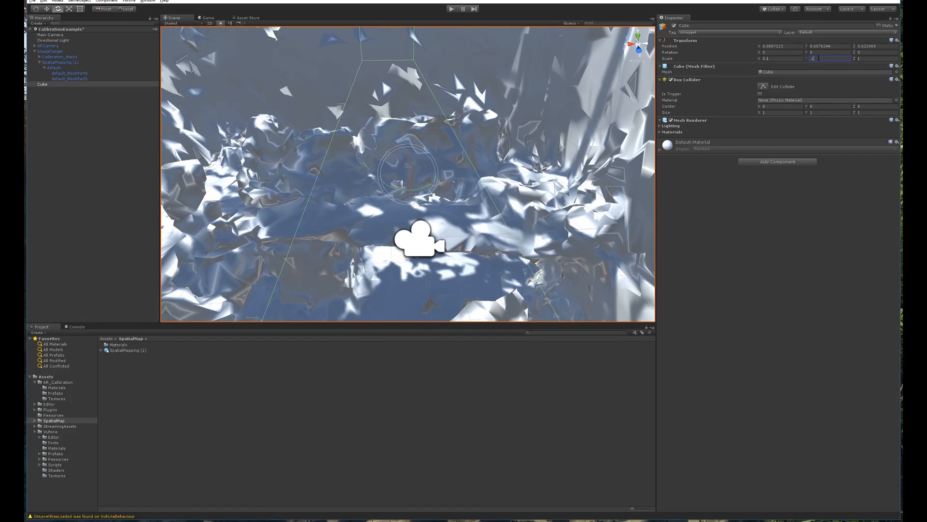
click(869, 58)
text(.1)
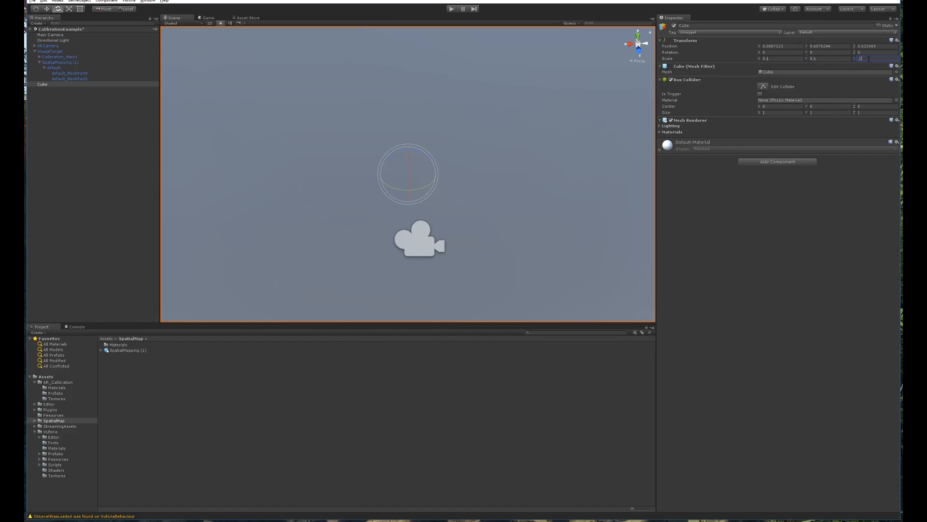
click(52, 97)
Move the cube toward the mesh, reaching about Z -0.565 and Y -0.098.
double_click(49, 86)
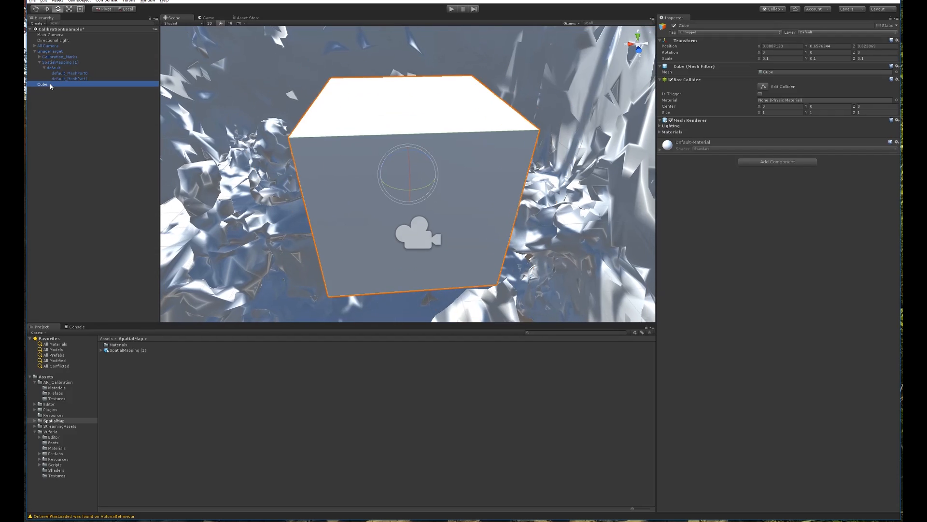
alt+drag(365, 162, 488, 171)
key(w)
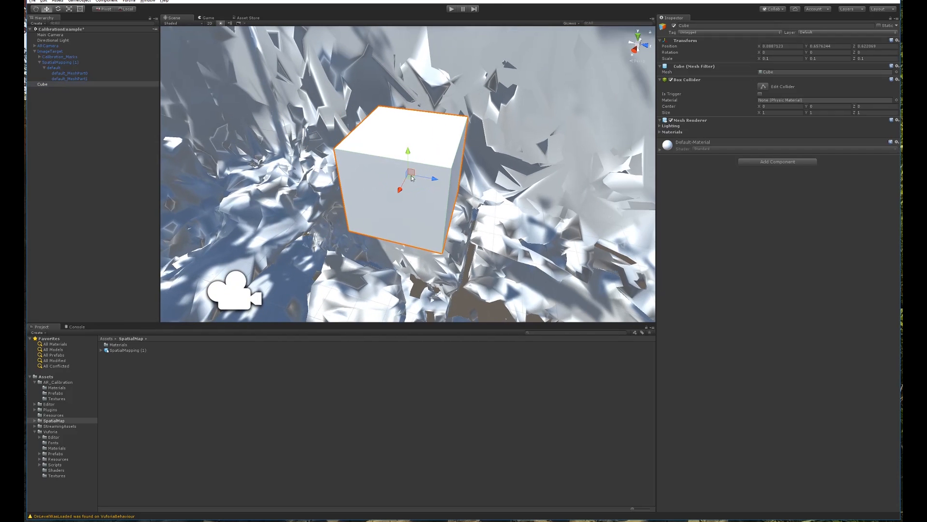
drag(406, 178, 252, 186)
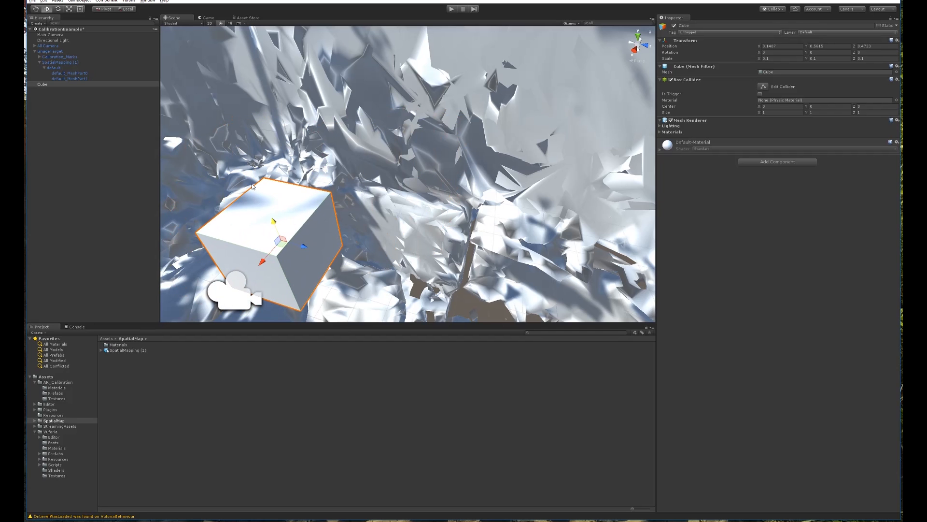
drag(302, 245, 181, 217)
middle_drag(213, 232, 416, 157)
scroll(366, 184, down, 2)
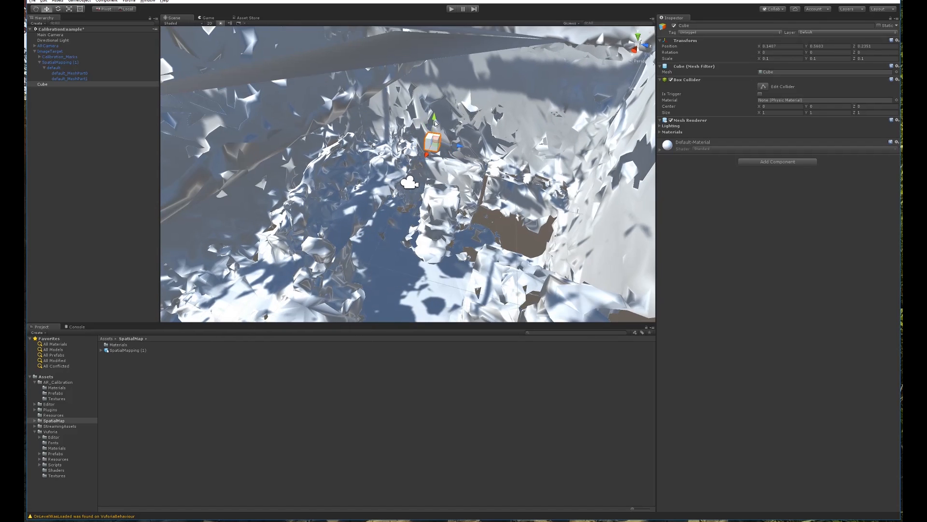
drag(436, 117, 434, 167)
drag(457, 203, 392, 192)
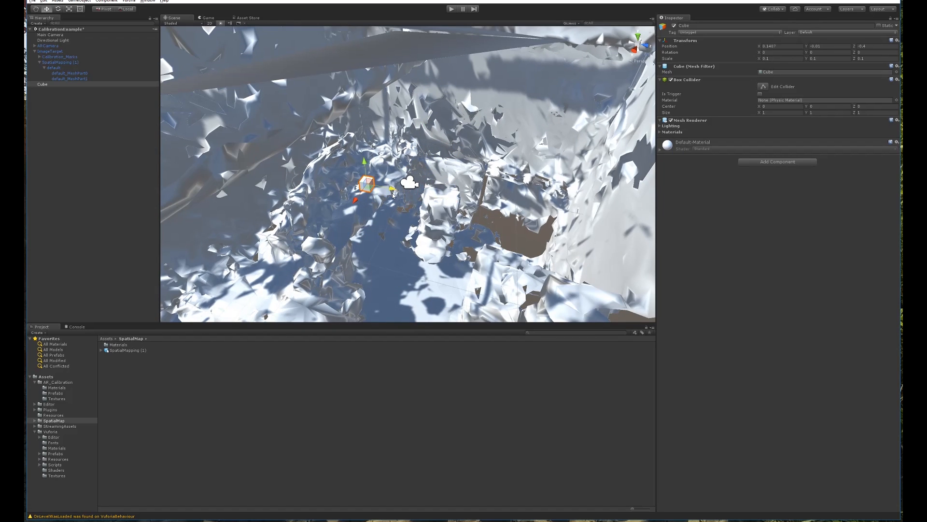
mouse_move(360, 164)
mouse_down()
mouse_move(362, 174)
mouse_move(362, 165)
mouse_up()
drag(396, 194, 378, 196)
mouse_move(348, 163)
mouse_down()
mouse_move(352, 178)
mouse_move(352, 167)
mouse_up()
Lower and shift the cube until it rests on the mesh surface, then deselect it.
double_click(56, 84)
scroll(388, 194, down, 10)
alt+drag(388, 194, 459, 285)
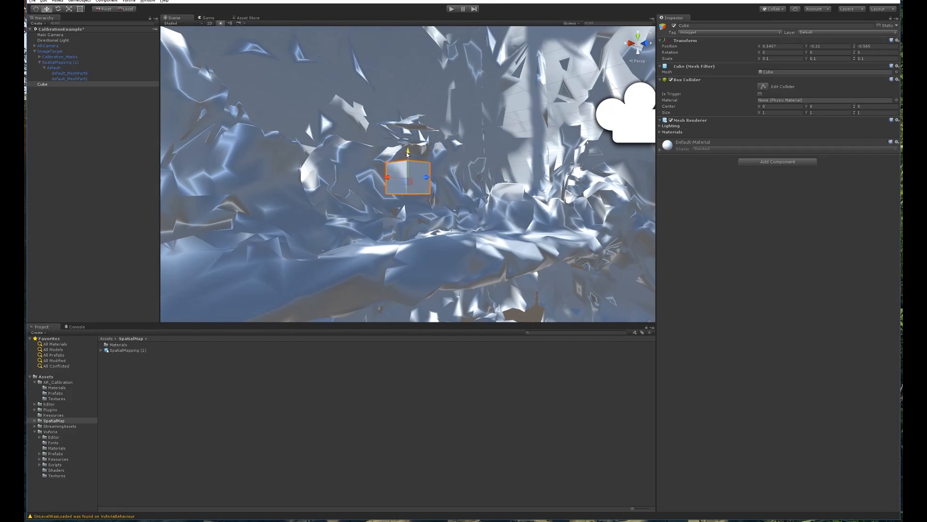
drag(408, 146, 344, 266)
drag(399, 221, 439, 212)
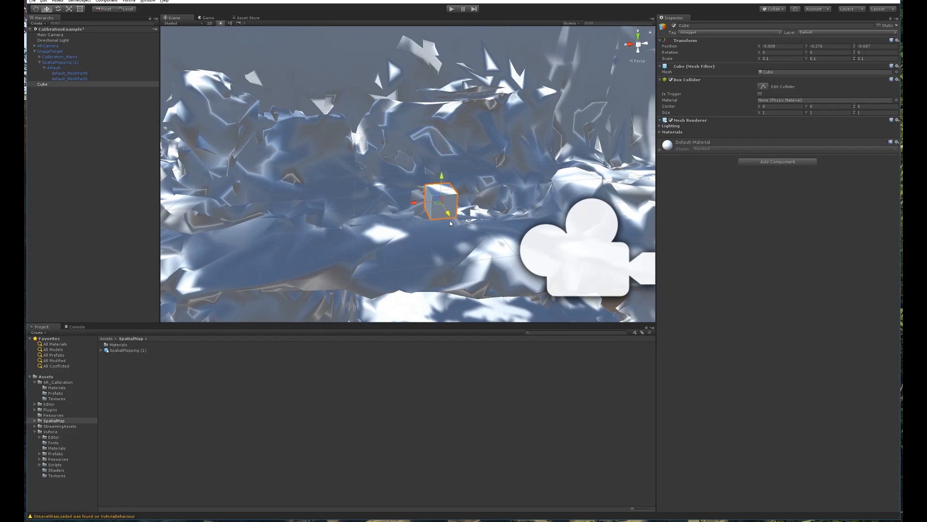
click(87, 105)
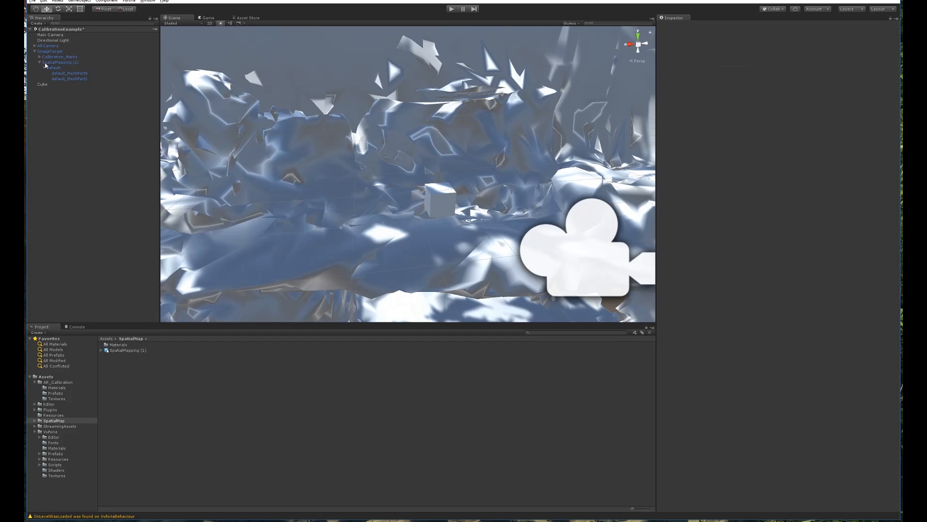
click(68, 73)
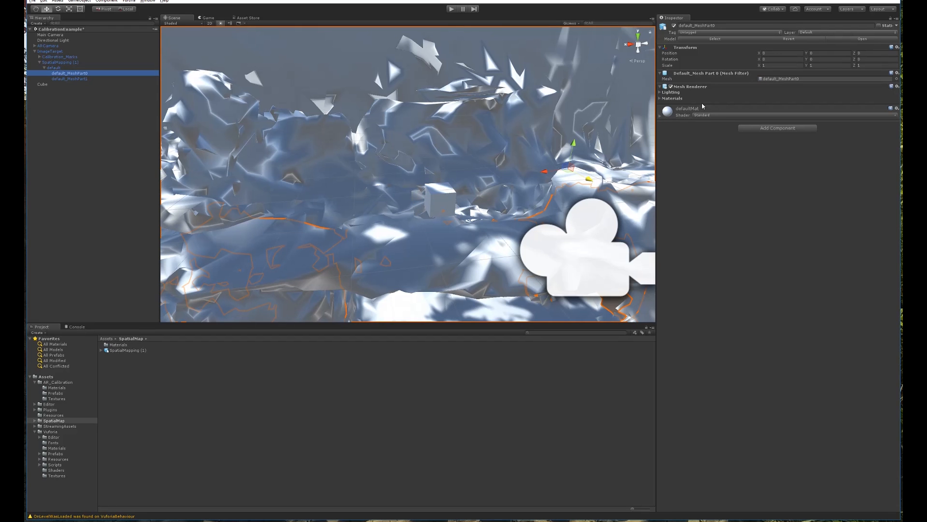
alt+drag(599, 176, 390, 141)
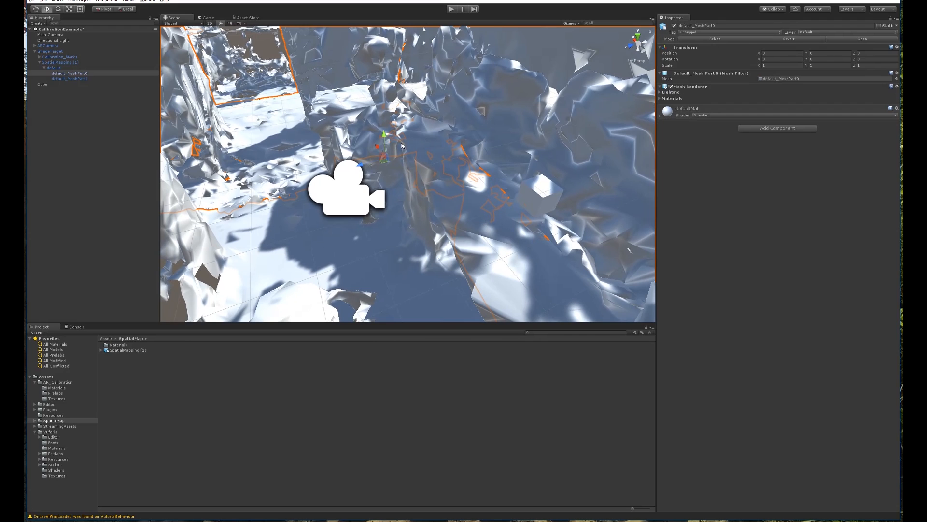
click(51, 63)
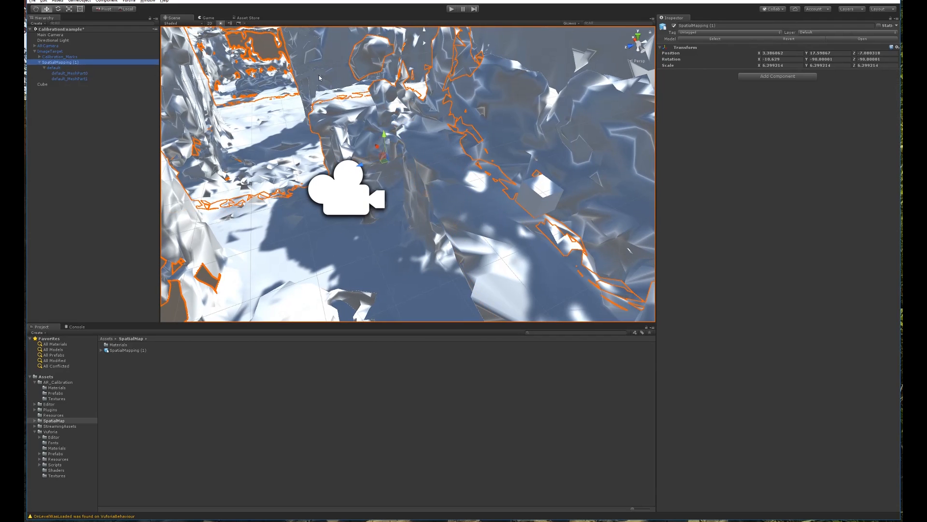
click(675, 25)
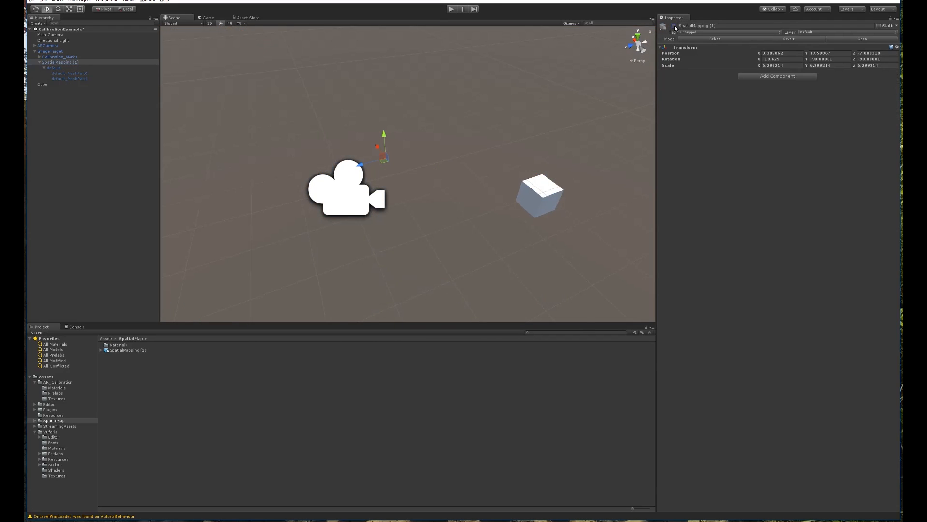
click(674, 25)
click(66, 73)
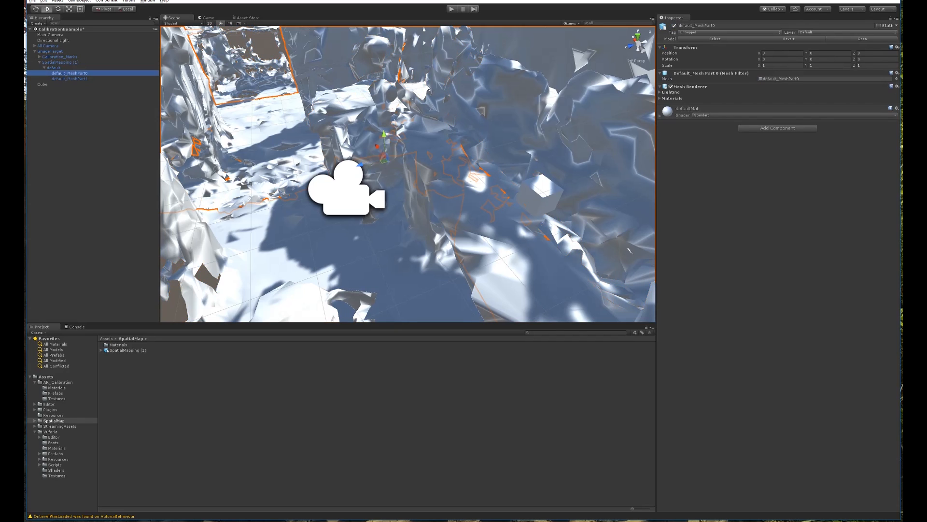
click(746, 116)
mouse_move(729, 238)
mouse_move(803, 238)
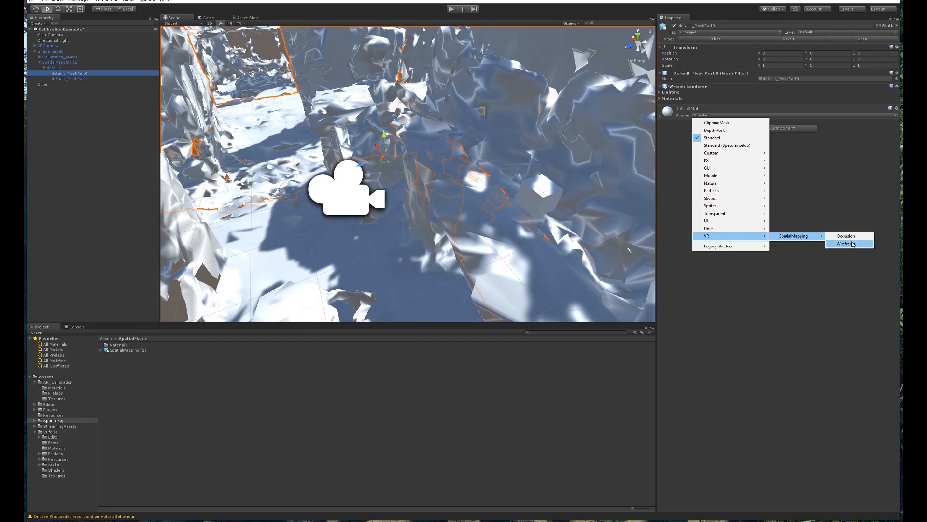
click(853, 237)
key(ctrl+z)
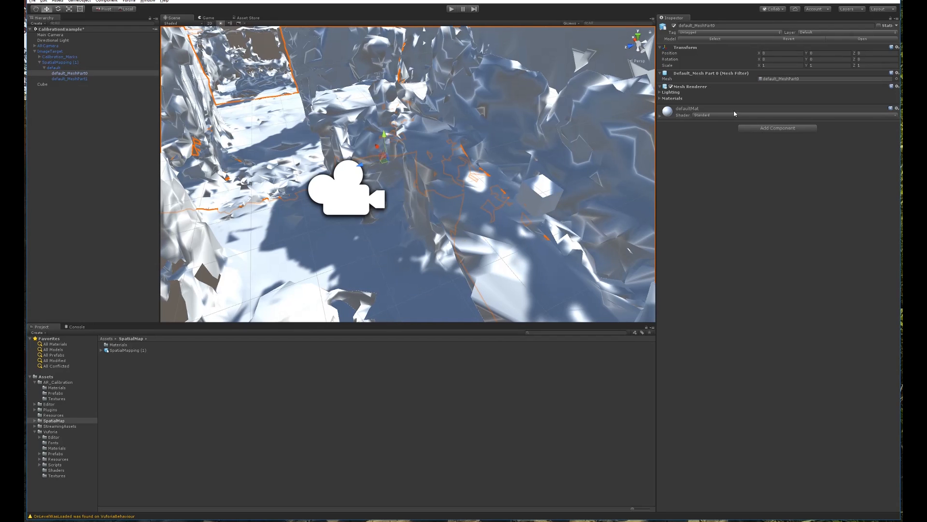
click(709, 114)
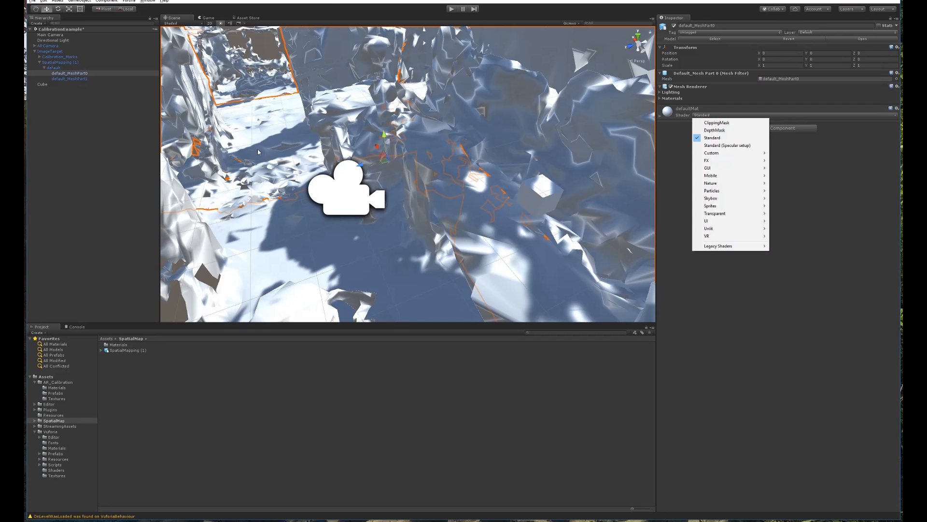
click(494, 220)
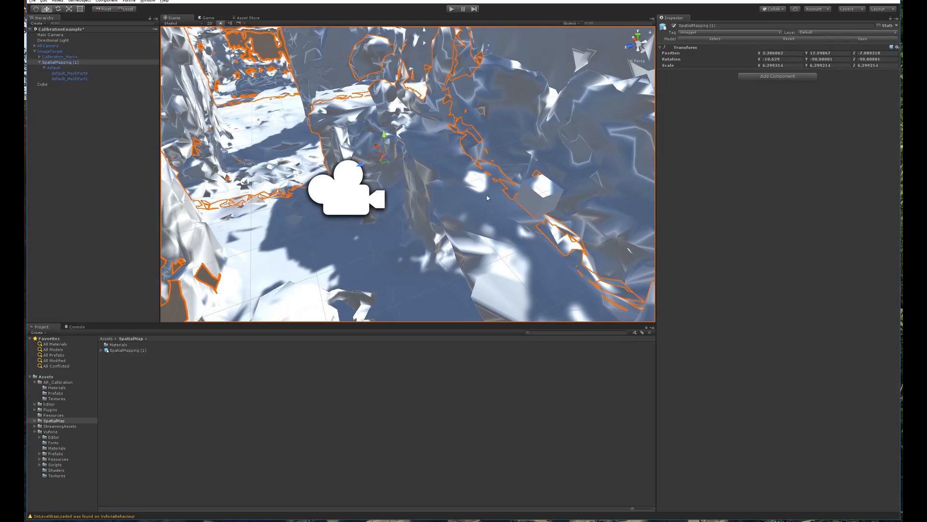
scroll(491, 144, down, 8)
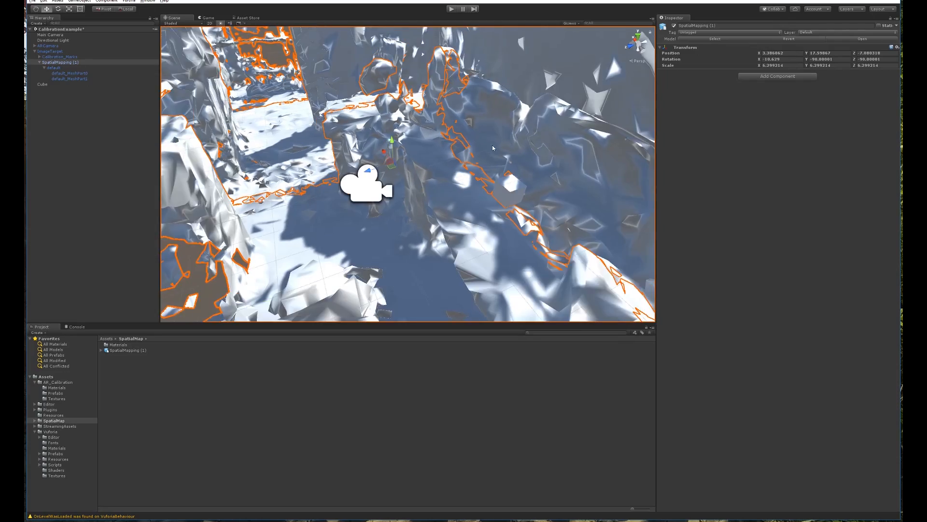
alt+drag(492, 144, 461, 156)
scroll(407, 148, up, 8)
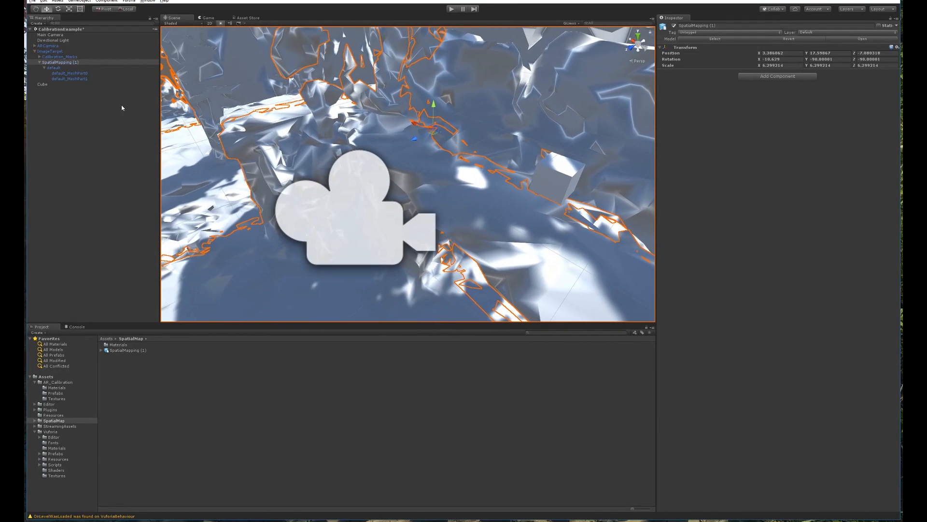
click(674, 26)
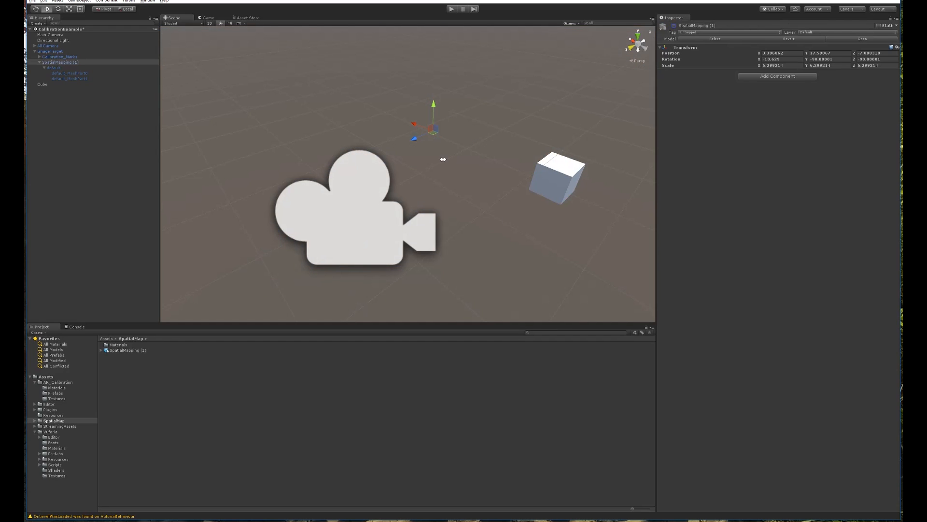
Save the scene with the cube and camera in view.
middle_drag(438, 161, 533, 193)
alt+drag(535, 194, 411, 165)
scroll(511, 194, down, 6)
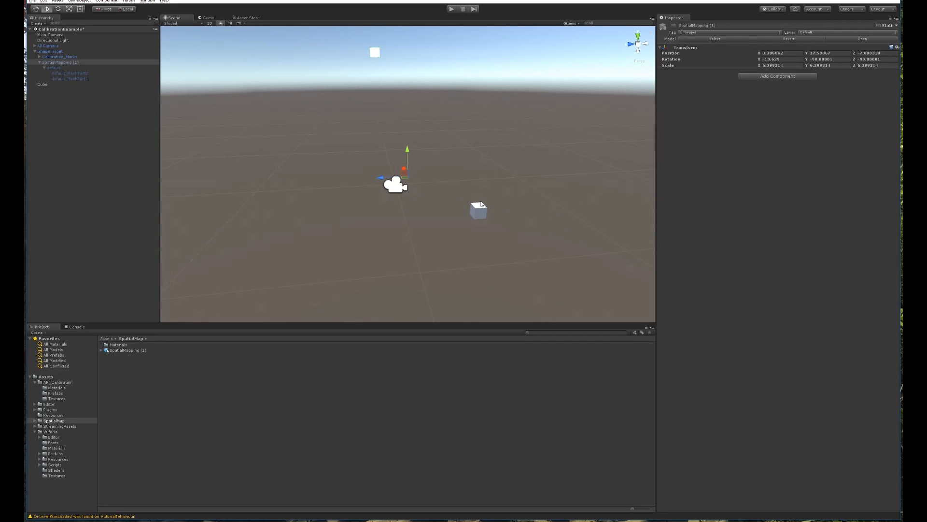
alt+drag(466, 210, 500, 198)
key(ctrl+s)
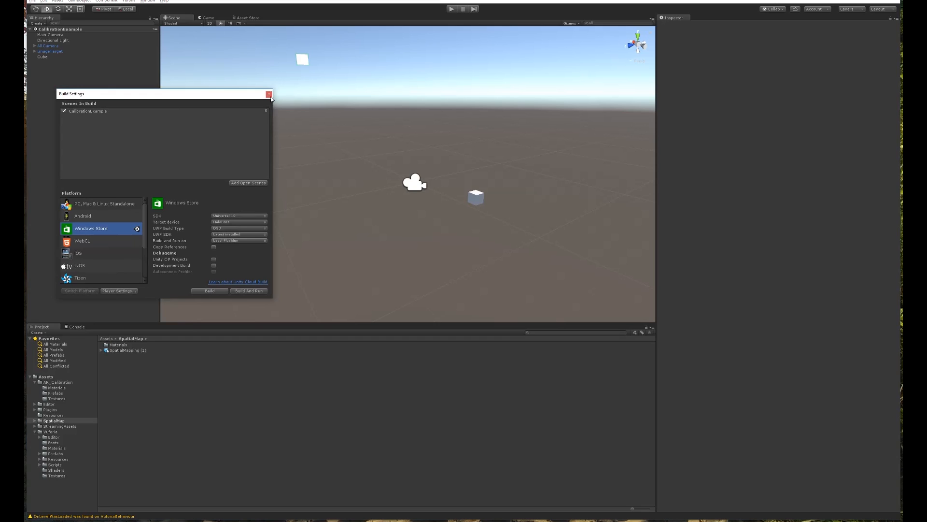
click(271, 96)
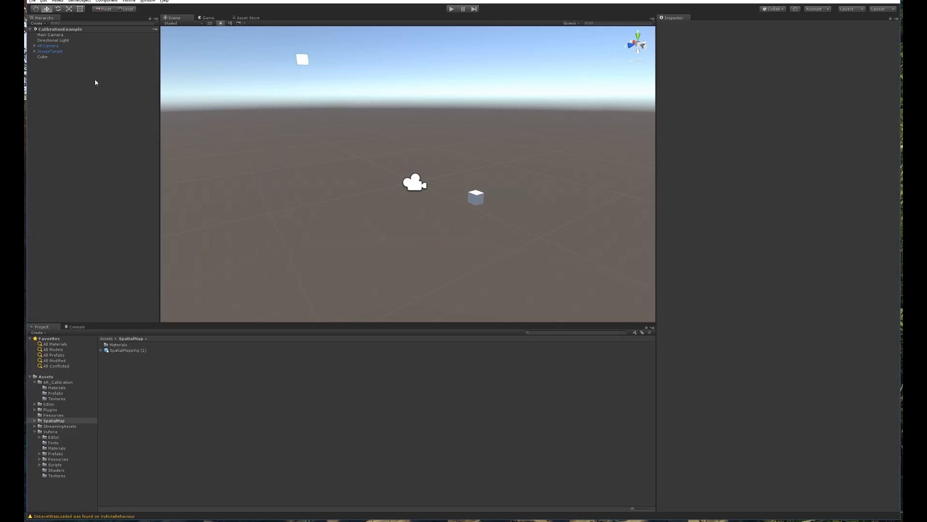
Make the Cube a child of ImageTarget and check the ImageTarget's setup.
click(43, 57)
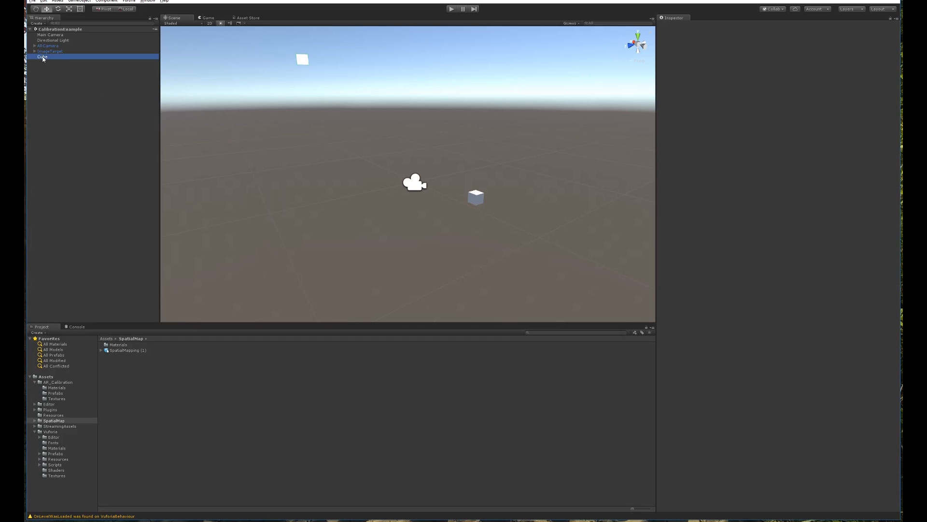
drag(43, 57, 46, 52)
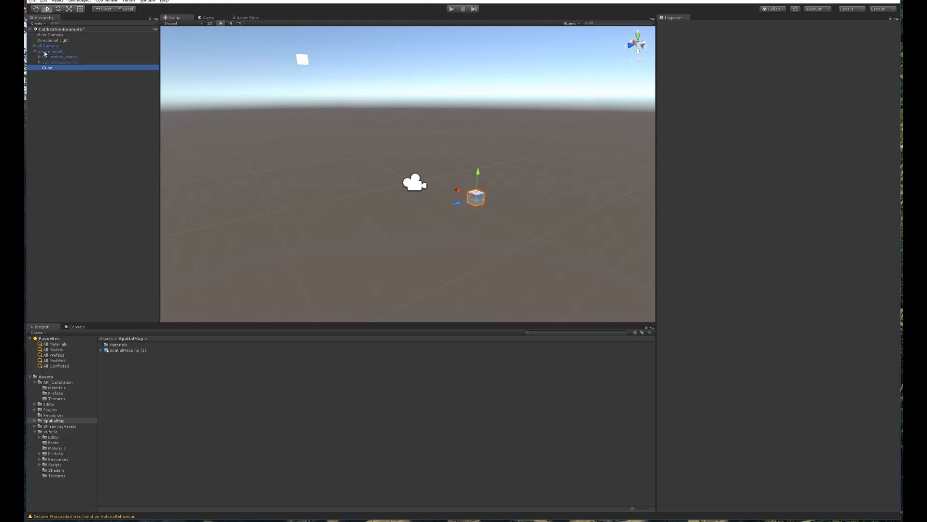
click(70, 88)
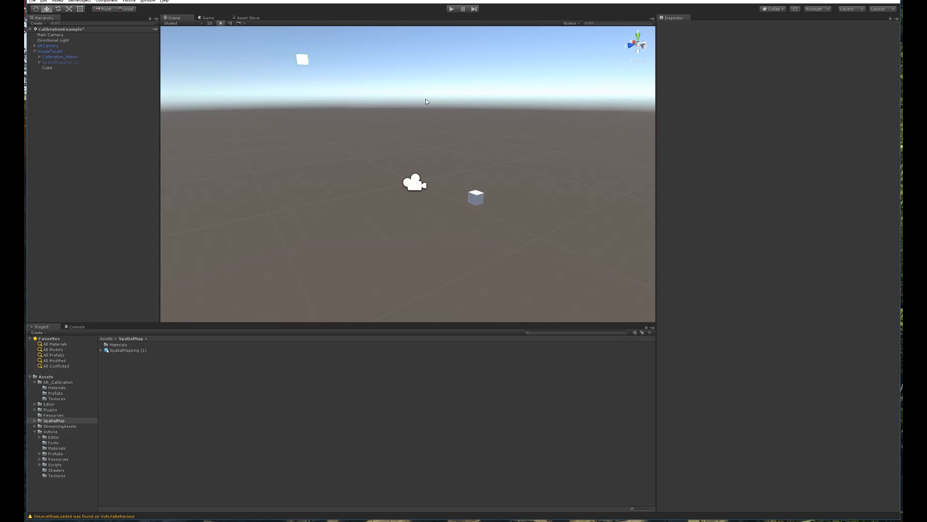
middle_drag(406, 110, 329, 118)
alt+drag(329, 118, 432, 168)
key(w)
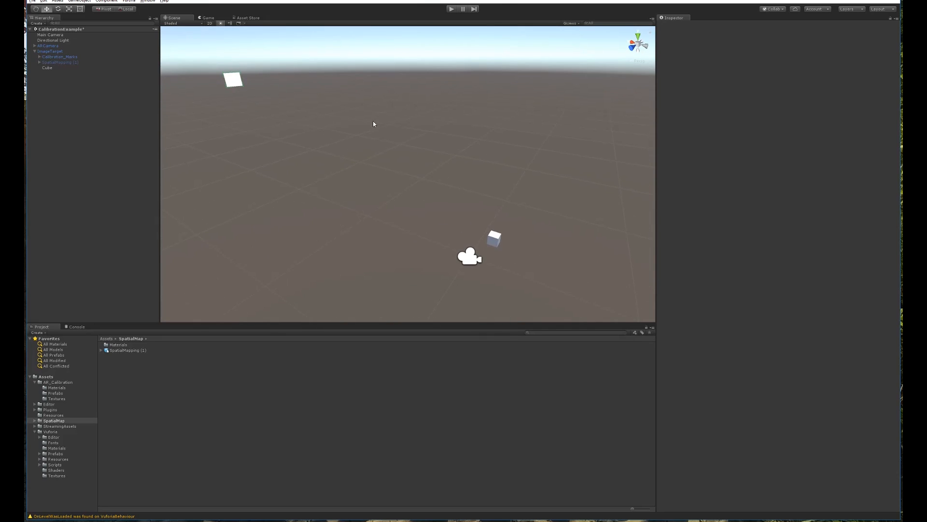
click(49, 51)
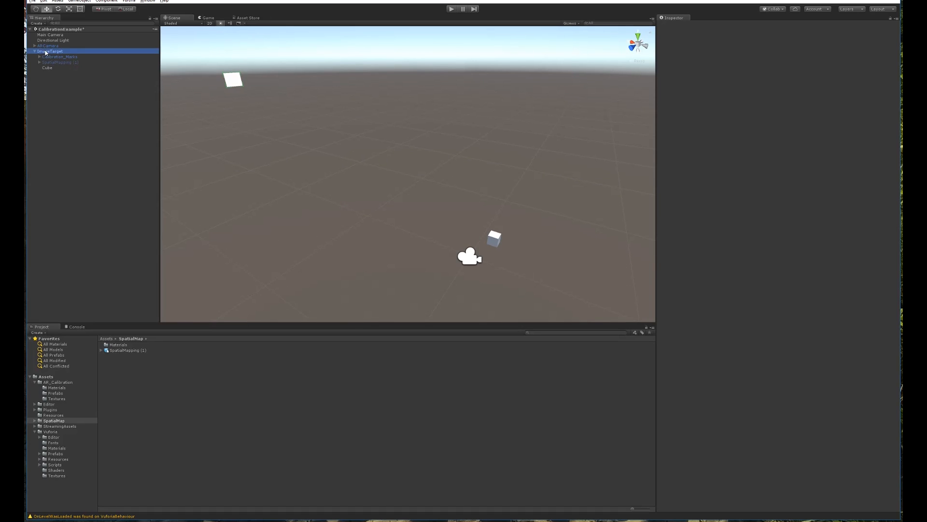
click(59, 89)
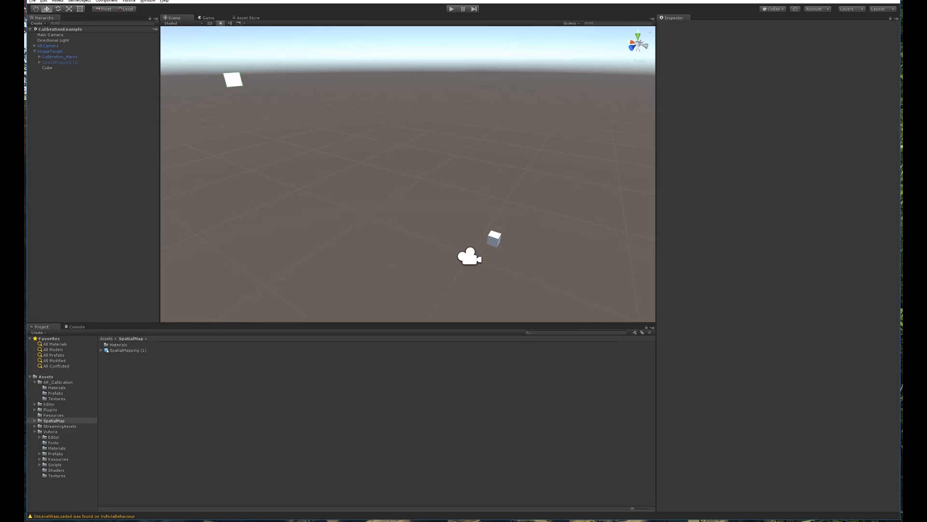
Start a Windows Store build from Build Settings with the App folder as output.
key(ctrl+shift+b)
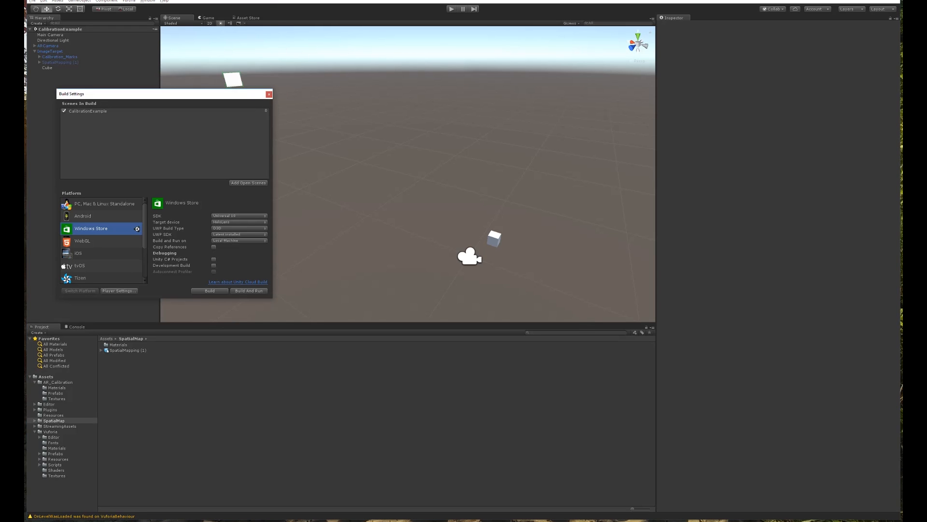
click(210, 291)
double_click(233, 123)
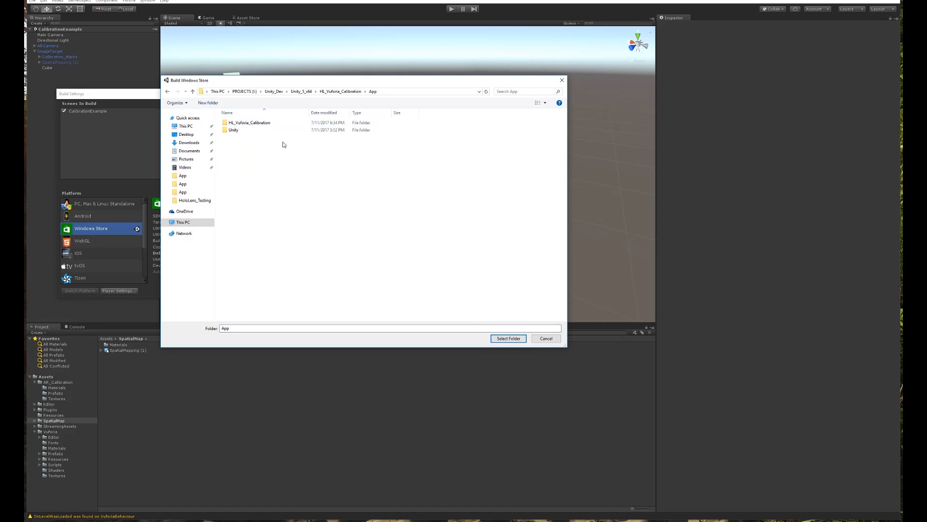
click(508, 339)
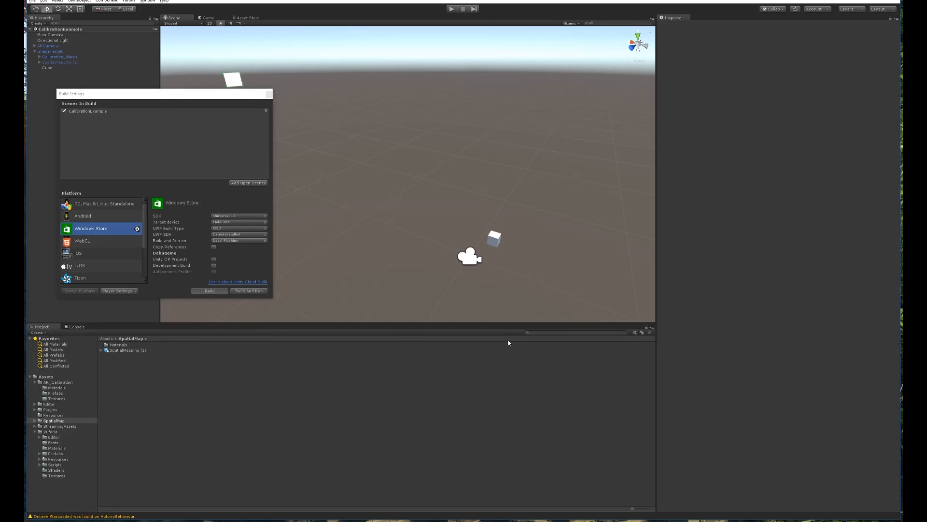